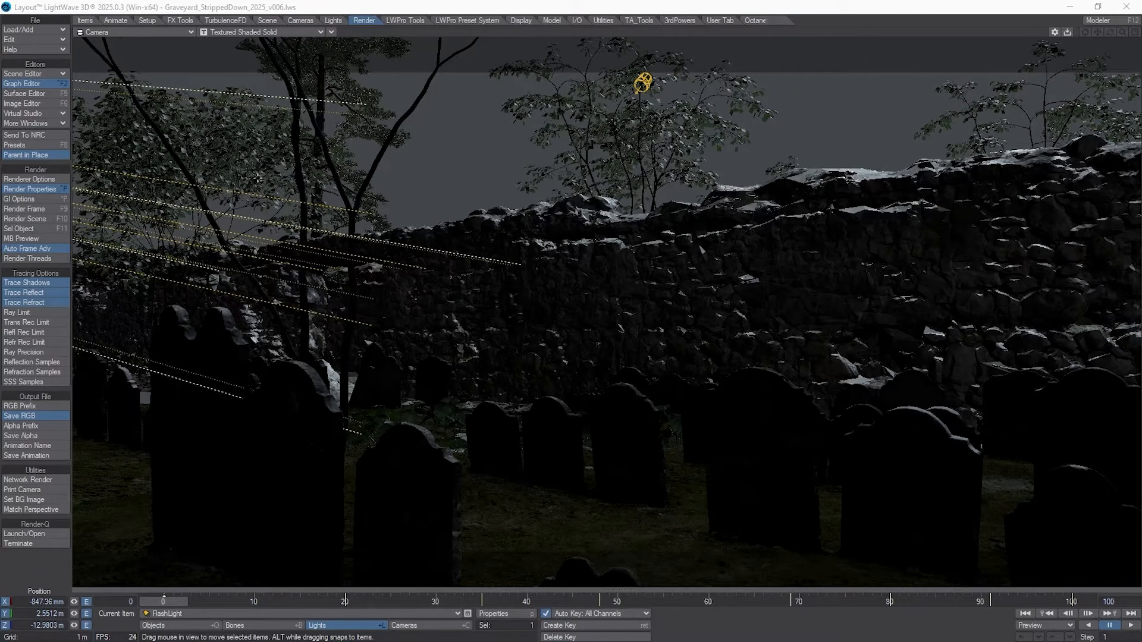
# Open the Scene Editor, select the FlashLight light in the item list, and move the window aside
pyautogui.hotkey('ctrl', 'F1')
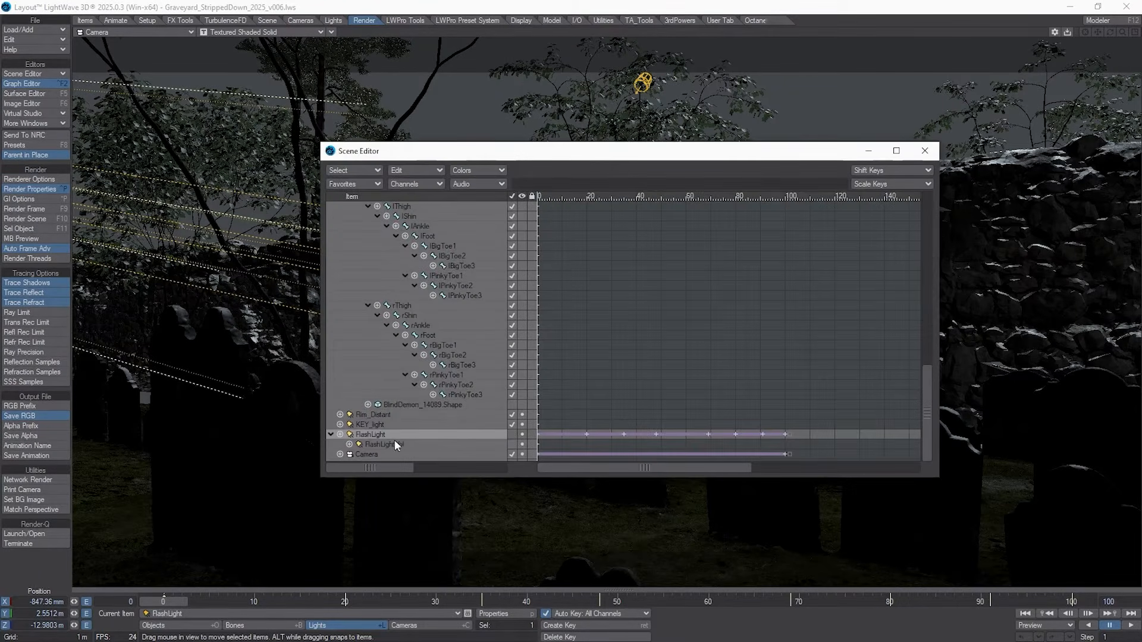
pyautogui.click(360, 455)
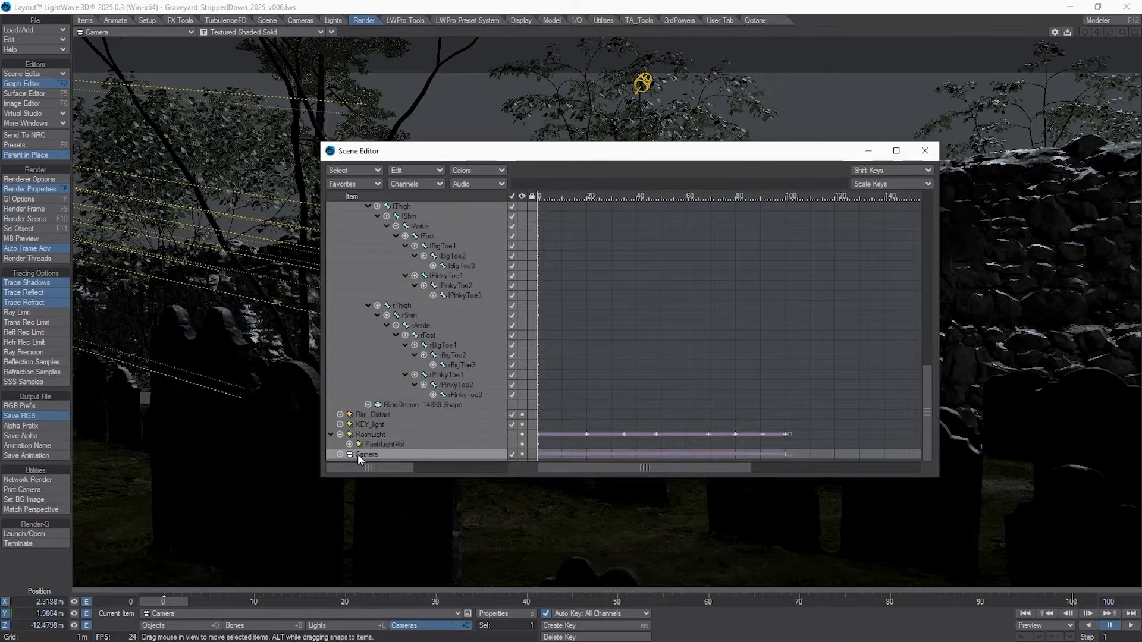
pyautogui.click(374, 435)
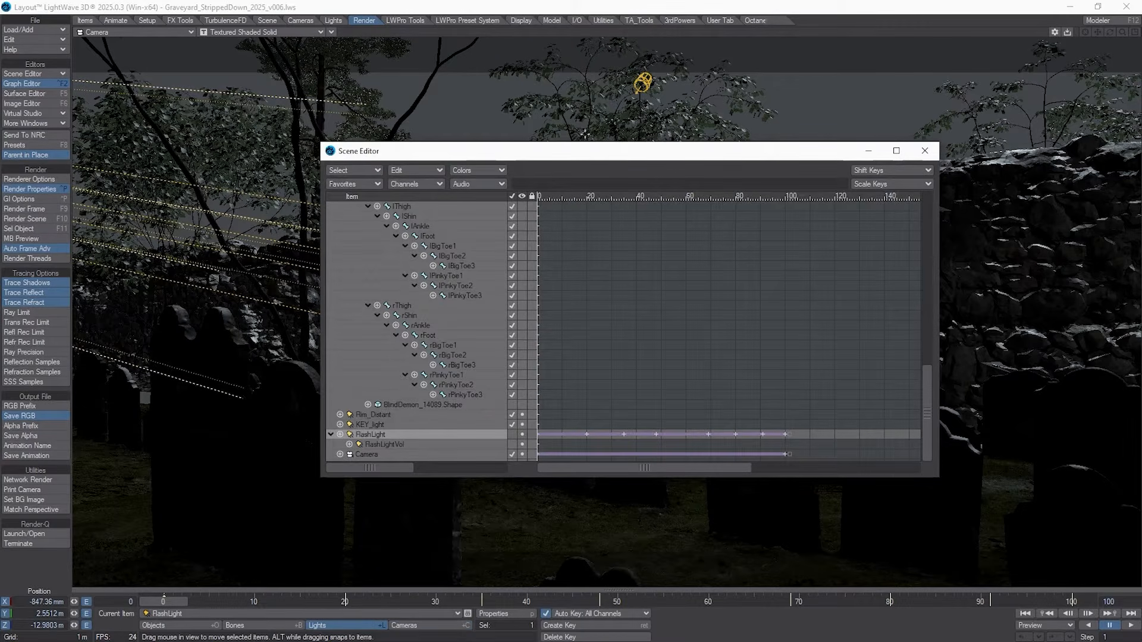
pyautogui.moveTo(583, 148); pyautogui.dragTo(876, 103)
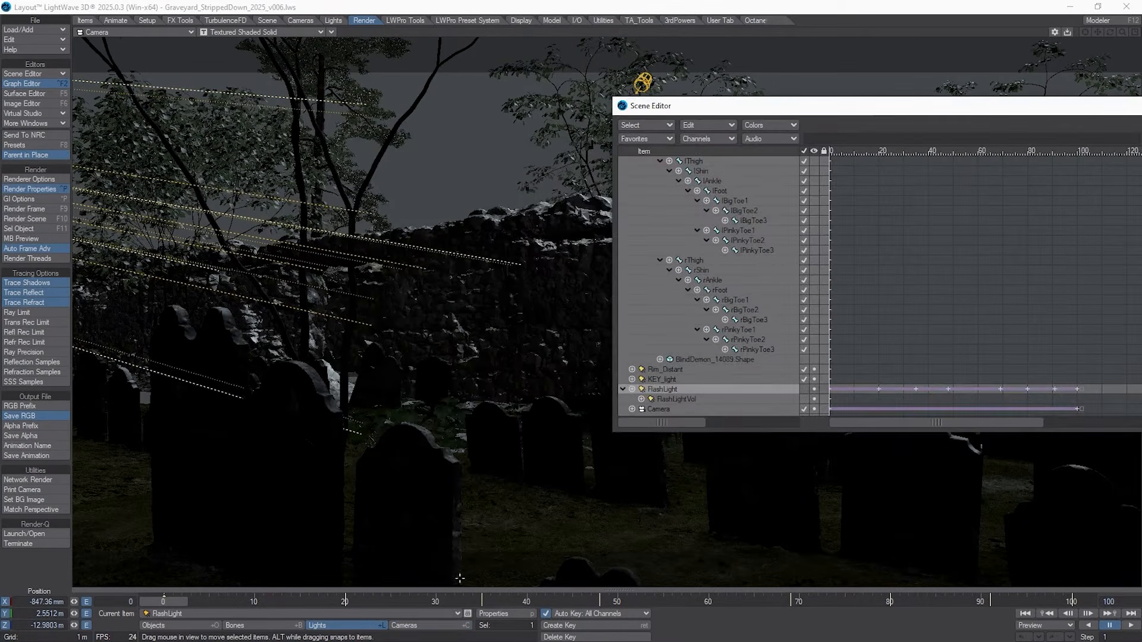
# Scrub through the graveyard shot to preview the camera animation, stopping at frame 41
pyautogui.moveTo(165, 602); pyautogui.dragTo(635, 601)
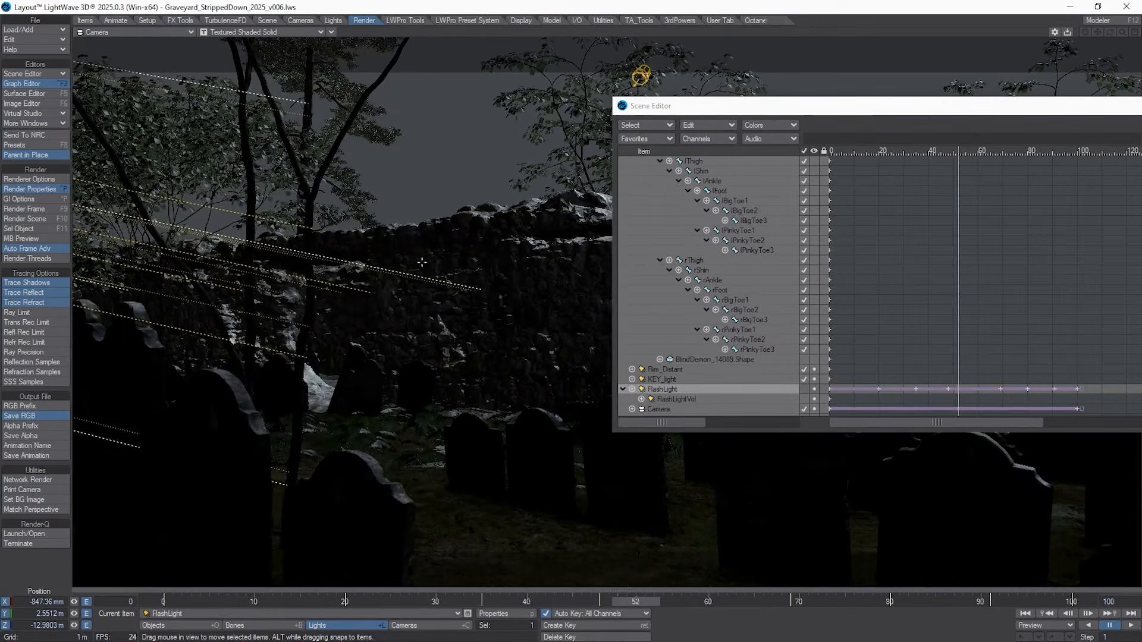
pyautogui.moveTo(743, 110); pyautogui.dragTo(1141, 128)
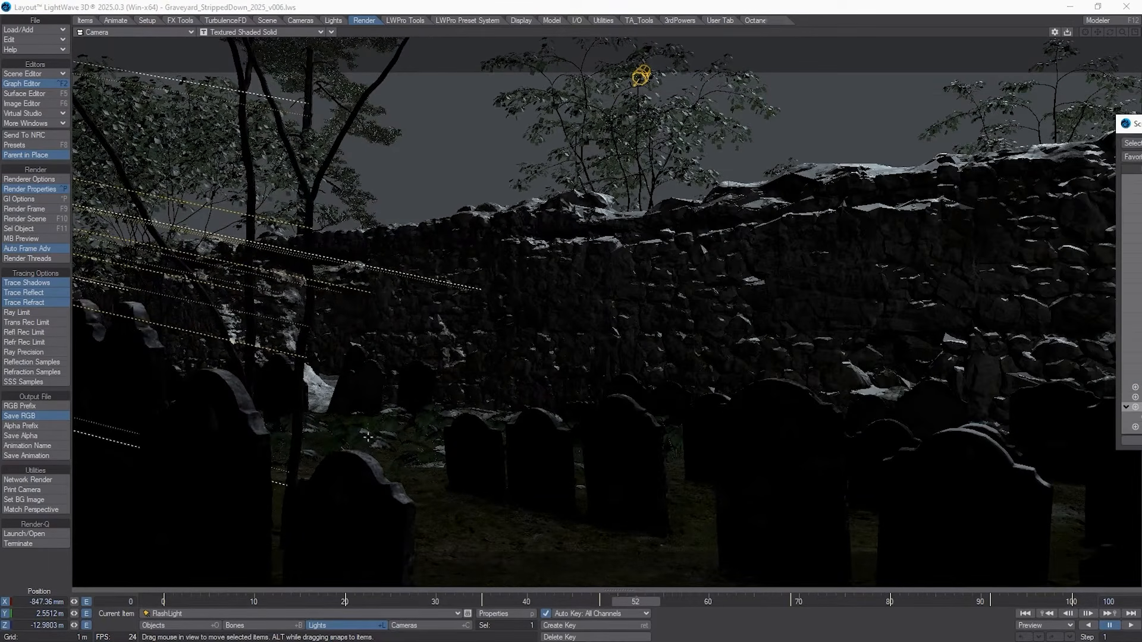
pyautogui.moveTo(617, 602)
pyautogui.mouseDown()
pyautogui.moveTo(1006, 602)
pyautogui.moveTo(400, 602)
pyautogui.mouseUp()
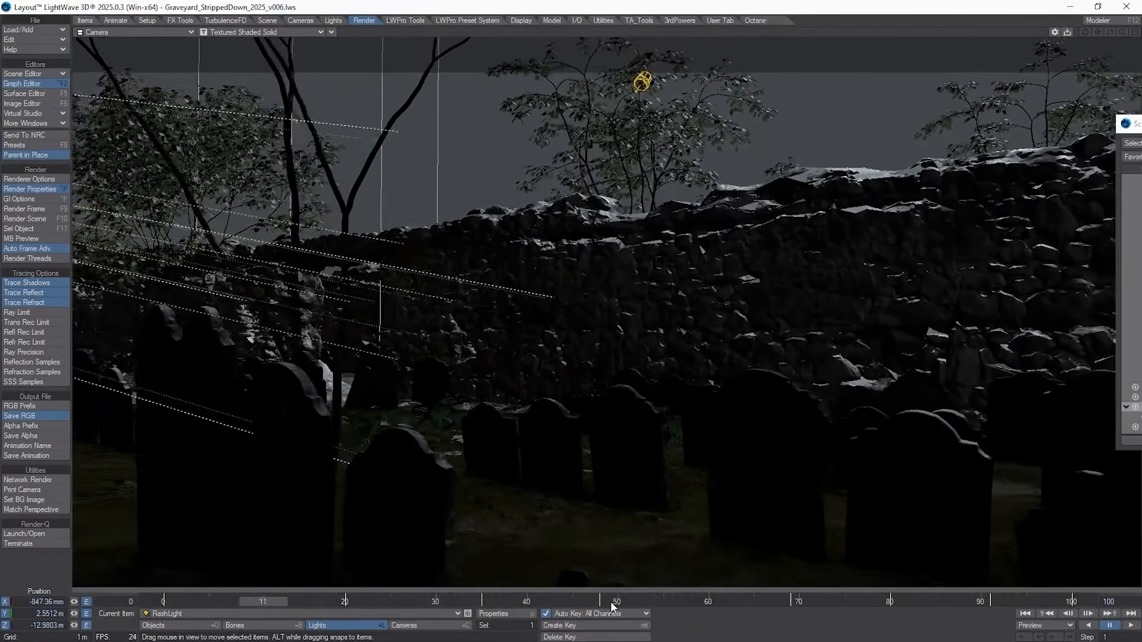
pyautogui.moveTo(698, 602); pyautogui.dragTo(535, 602)
# Activate the FlashLight and FlashLightVol lights in the Scene Editor, keeping the lit wall in view
pyautogui.moveTo(1141, 125); pyautogui.dragTo(633, 118)
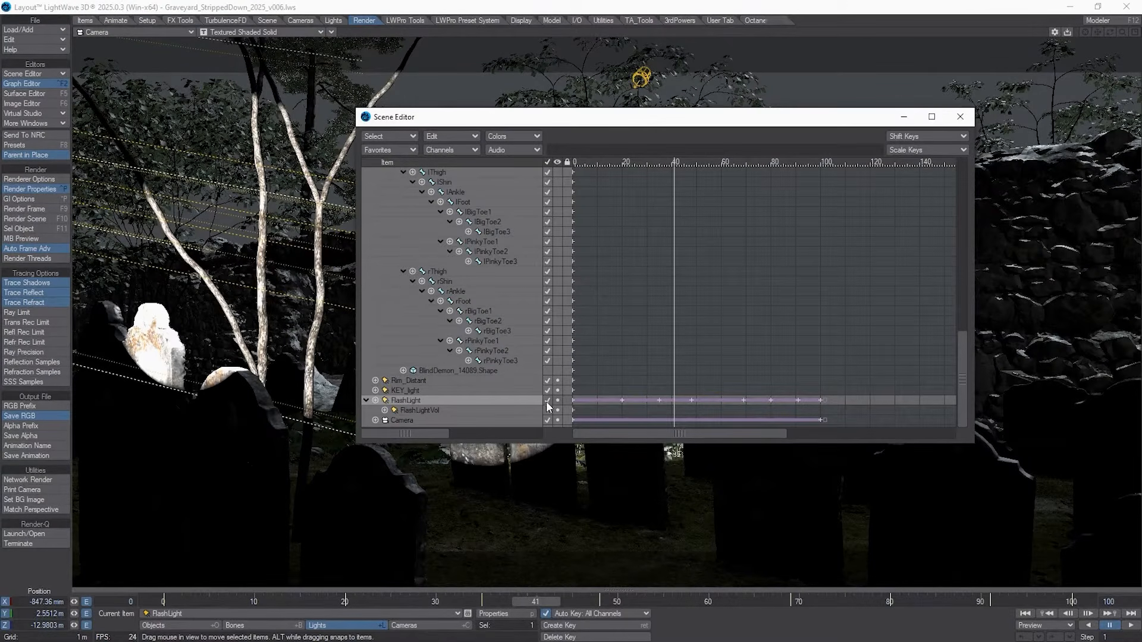
pyautogui.moveTo(617, 123); pyautogui.dragTo(720, 117)
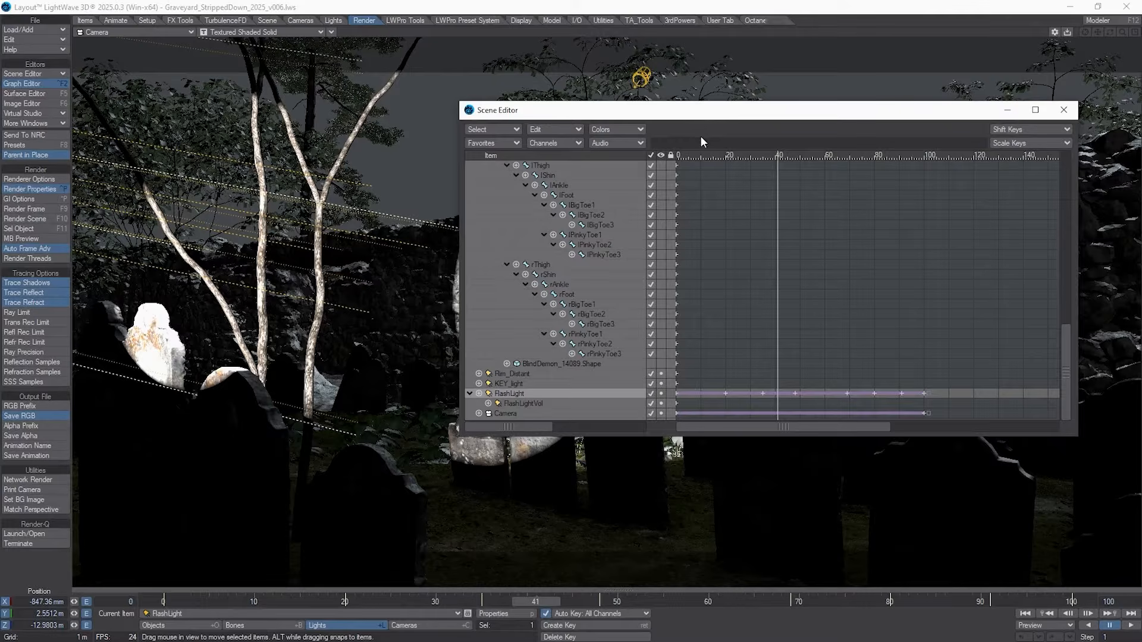
pyautogui.moveTo(705, 114); pyautogui.dragTo(770, 141)
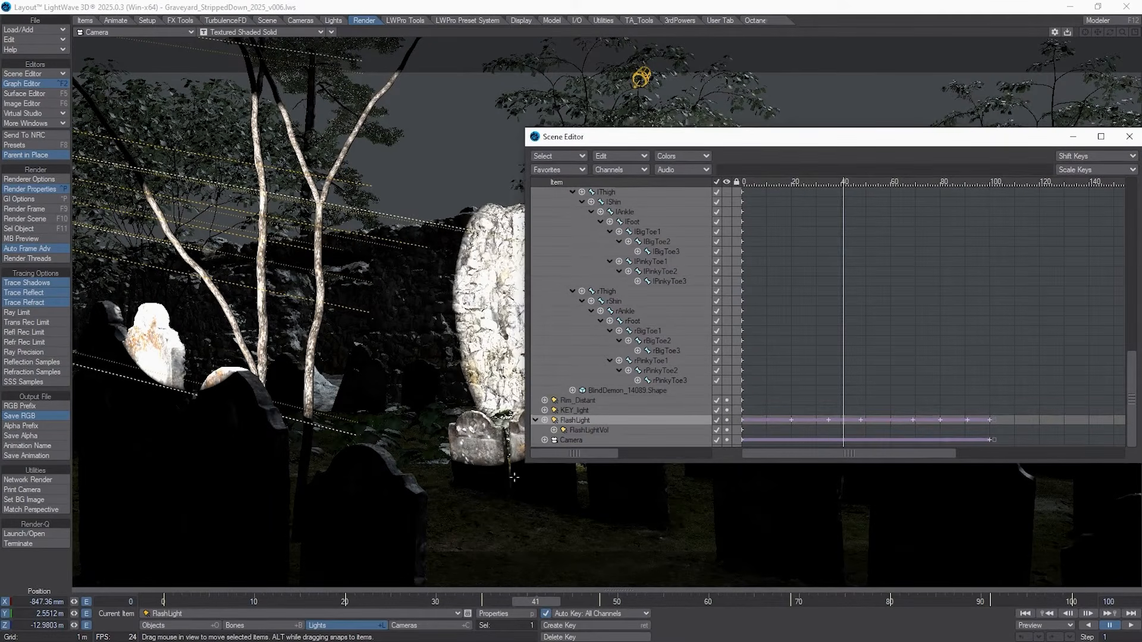
# Open the FlashLight's light properties and examine its spot settings and projection image
pyautogui.press('p')
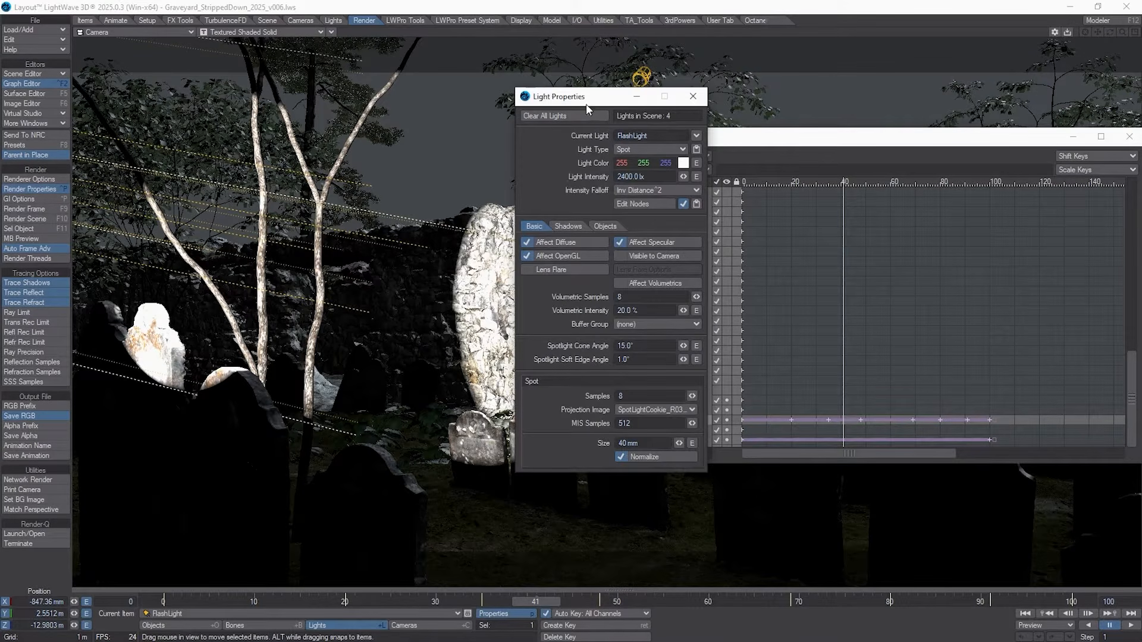
pyautogui.moveTo(587, 104); pyautogui.dragTo(594, 154)
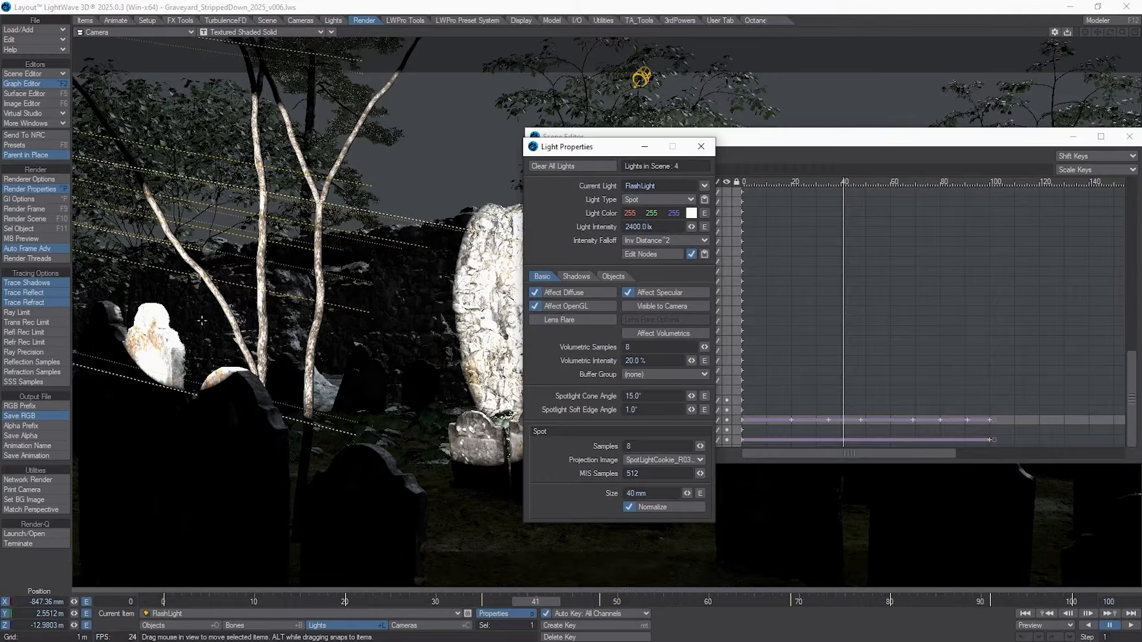
pyautogui.moveTo(763, 137); pyautogui.dragTo(1084, 150)
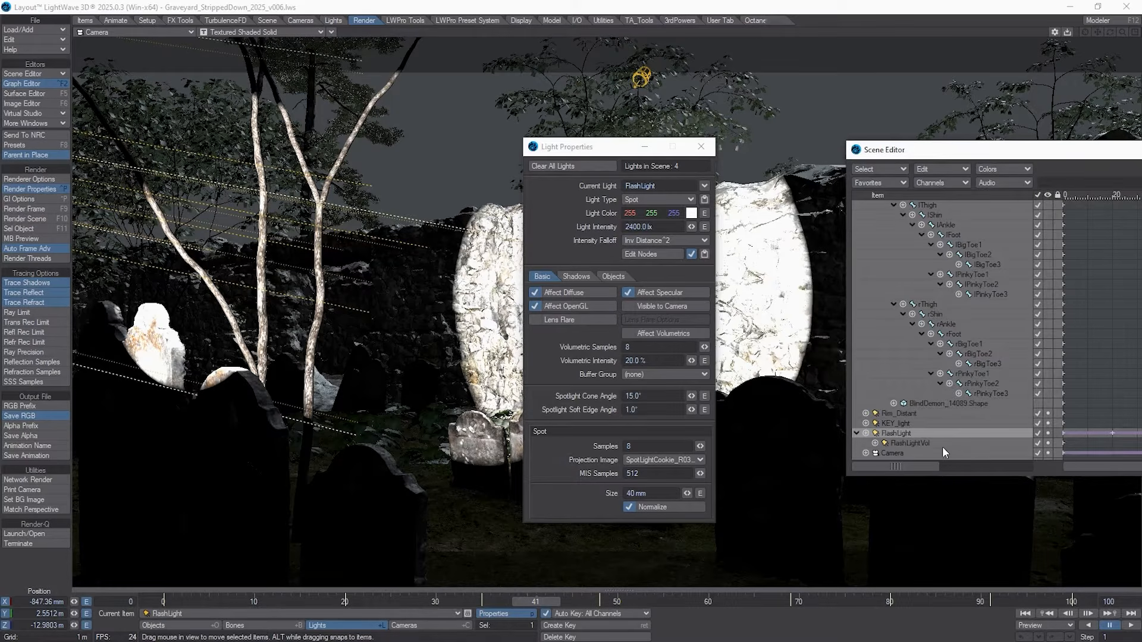
pyautogui.click(676, 458)
pyautogui.click(543, 456)
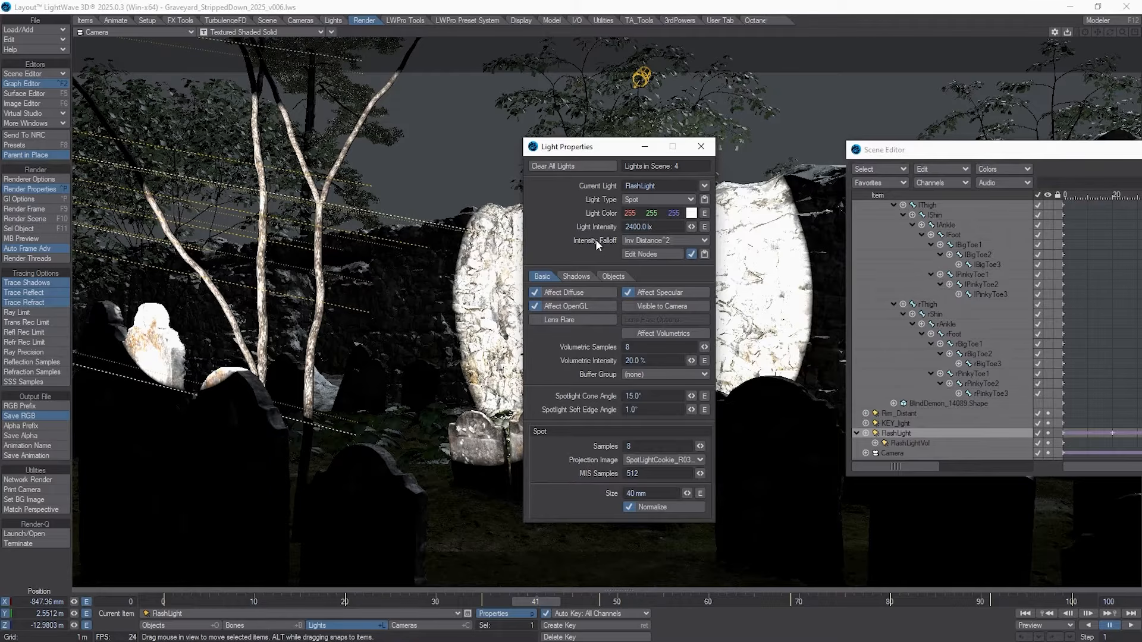
pyautogui.moveTo(611, 149); pyautogui.dragTo(866, 132)
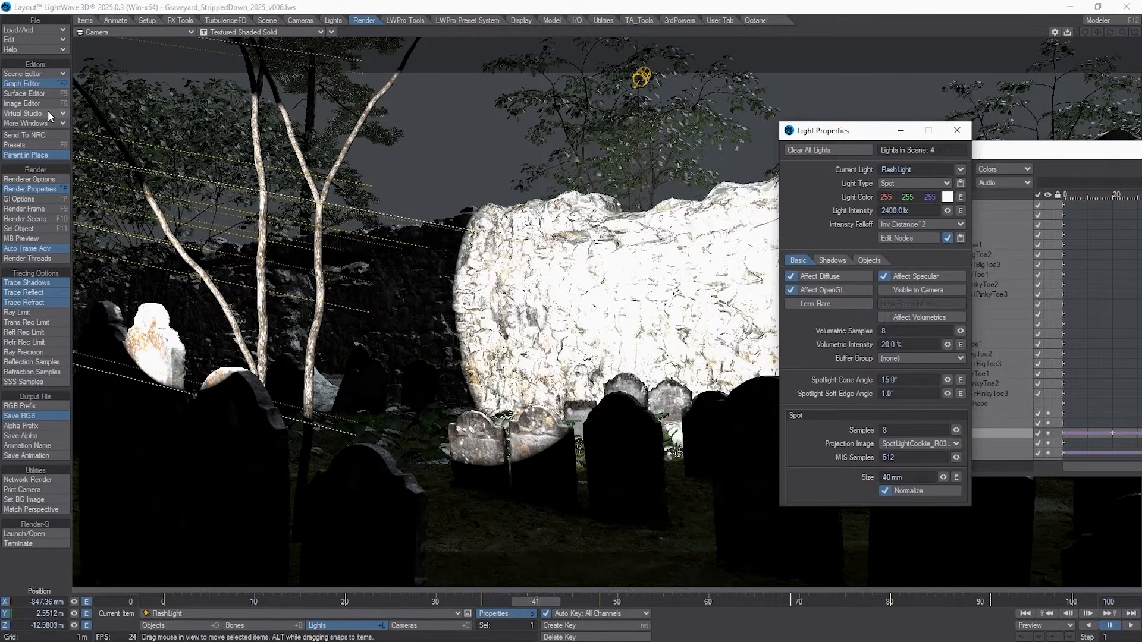
# Replace the SpotLightCookie_R03.jpg image with SpotLightCookie_R02.jpg from the FlashLightCookies folder in the Image Editor
pyautogui.click(24, 104)
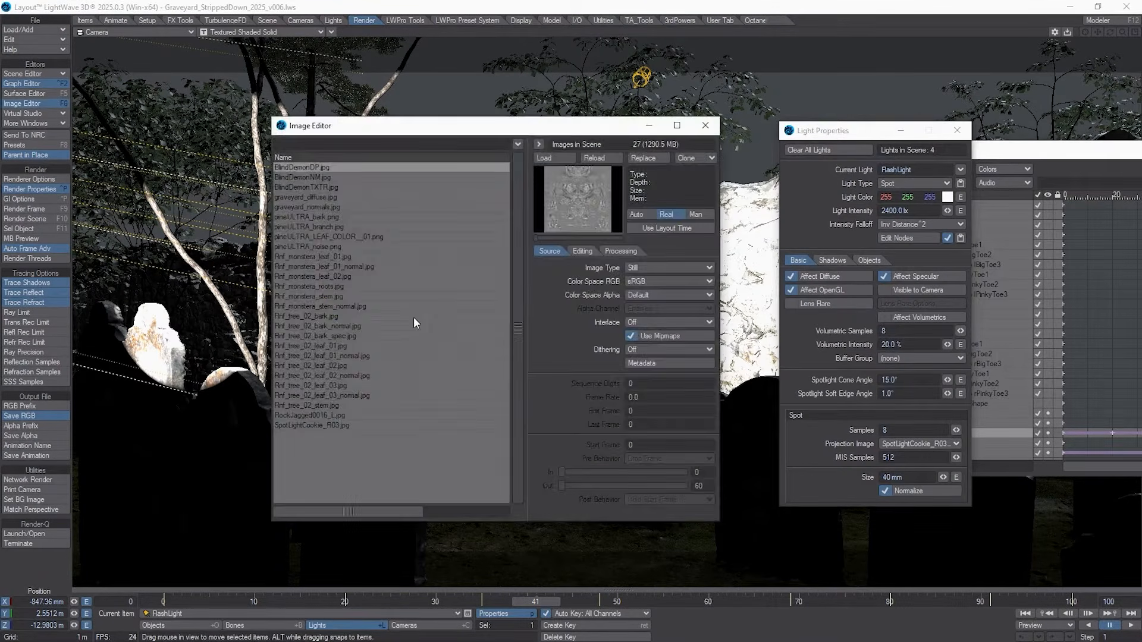
pyautogui.click(331, 425)
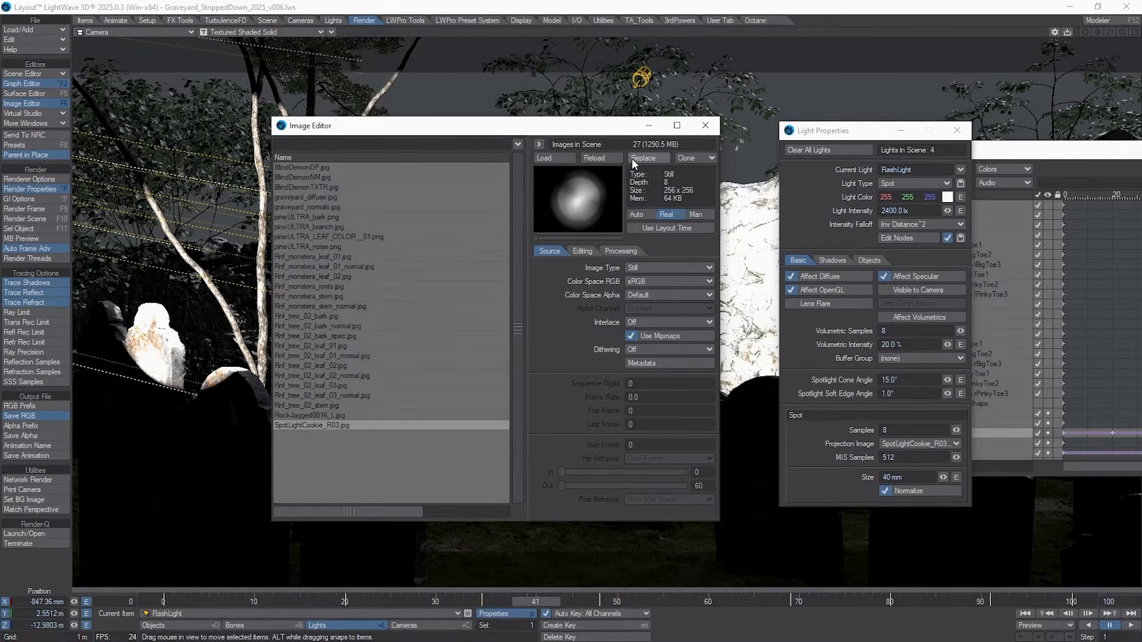
pyautogui.click(661, 156)
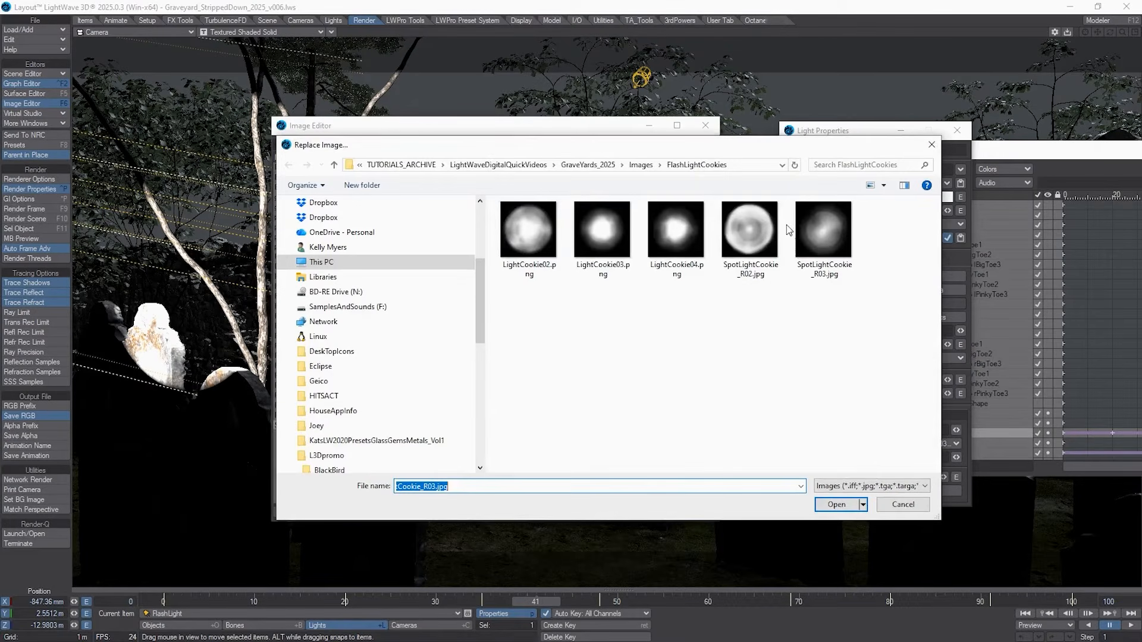
pyautogui.click(749, 232)
pyautogui.click(836, 505)
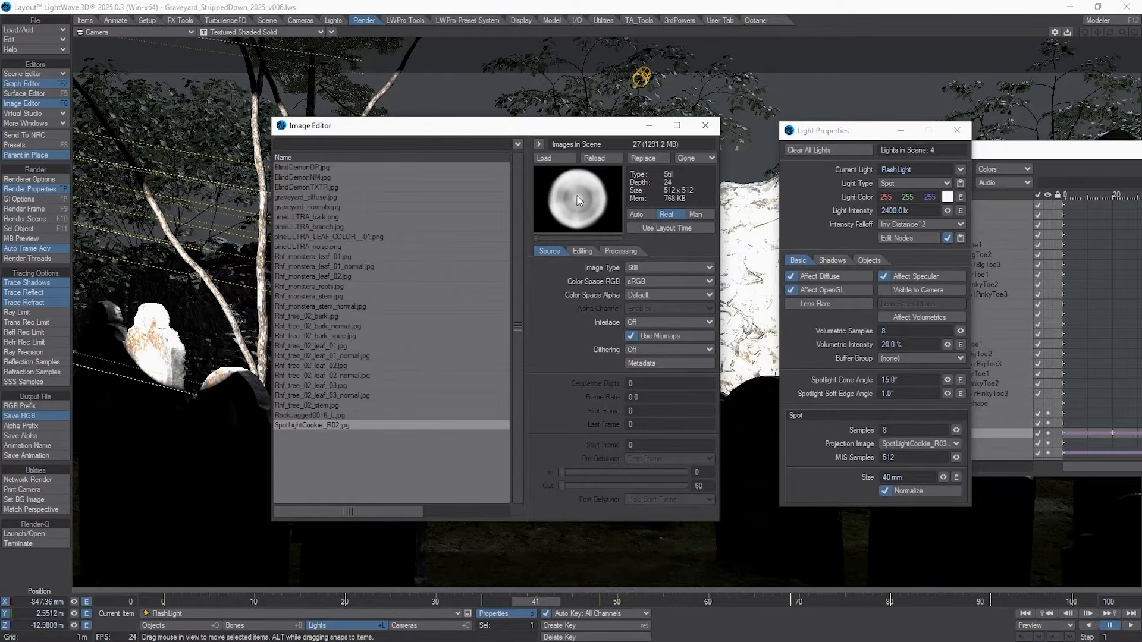
pyautogui.click(705, 125)
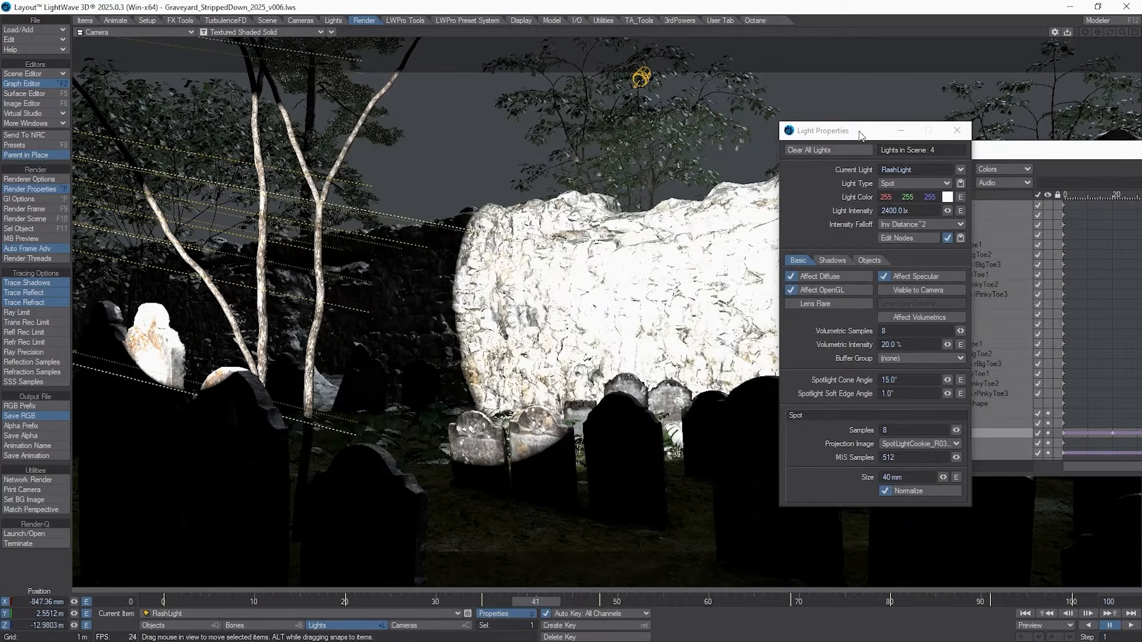
# Examine the FlashLight's intensity falloff setting and its light node network
pyautogui.moveTo(862, 135); pyautogui.dragTo(798, 169)
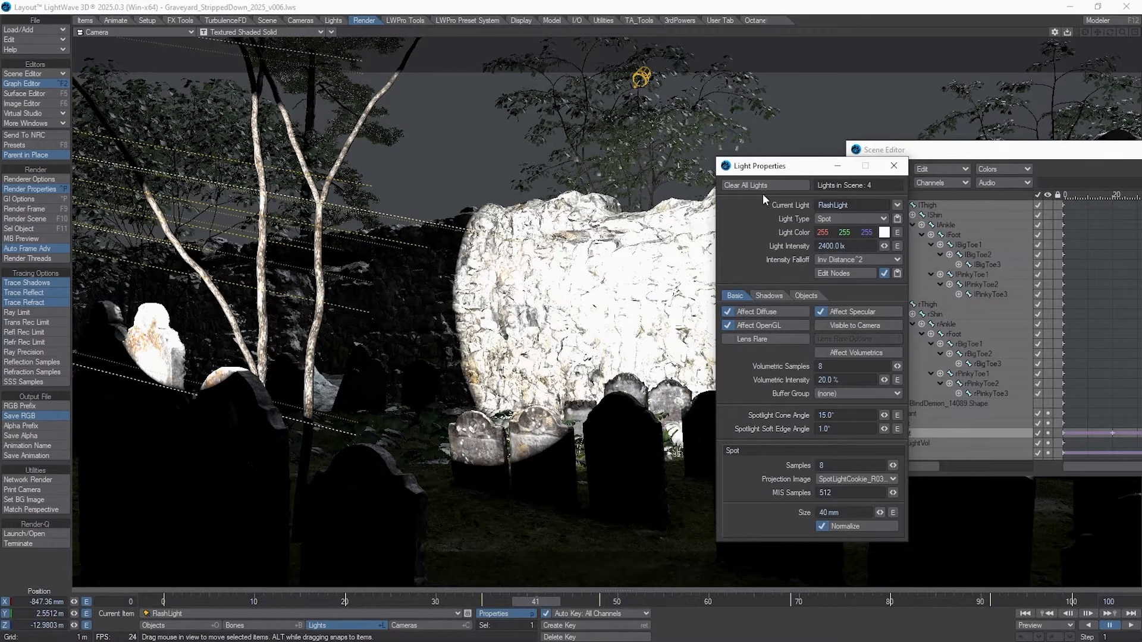
pyautogui.moveTo(766, 167); pyautogui.dragTo(778, 145)
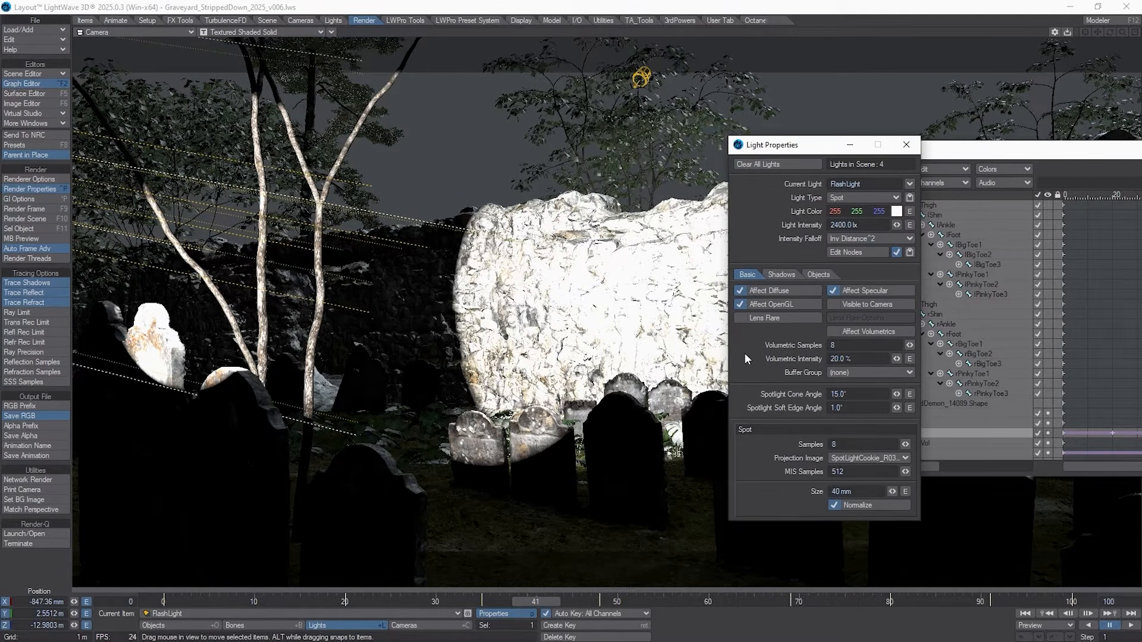
pyautogui.click(881, 239)
pyautogui.click(859, 244)
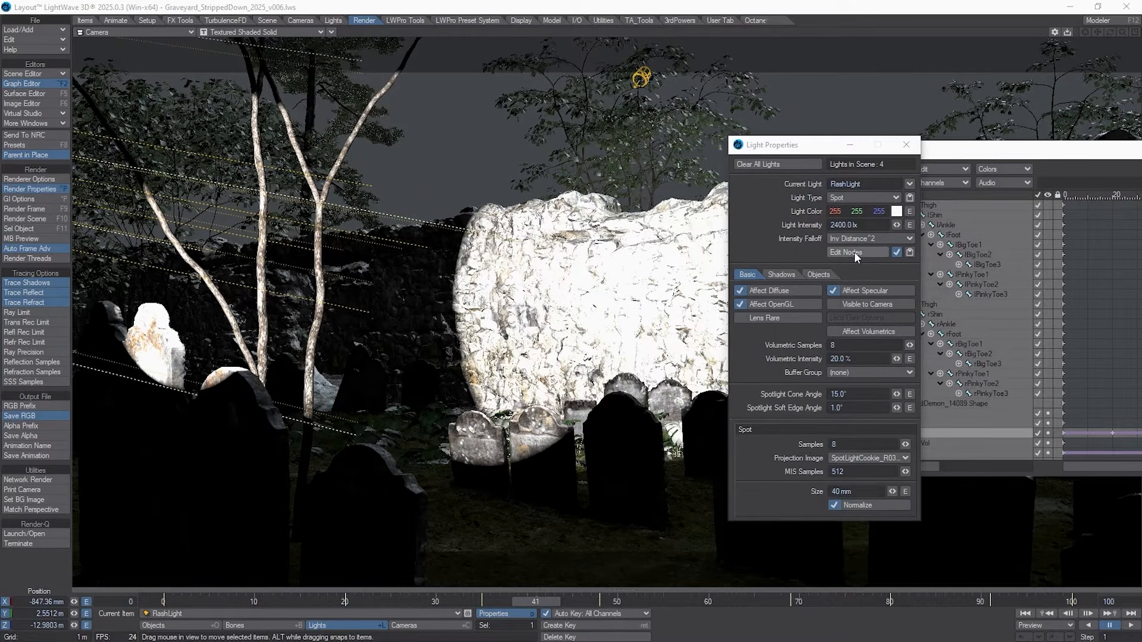
pyautogui.click(851, 252)
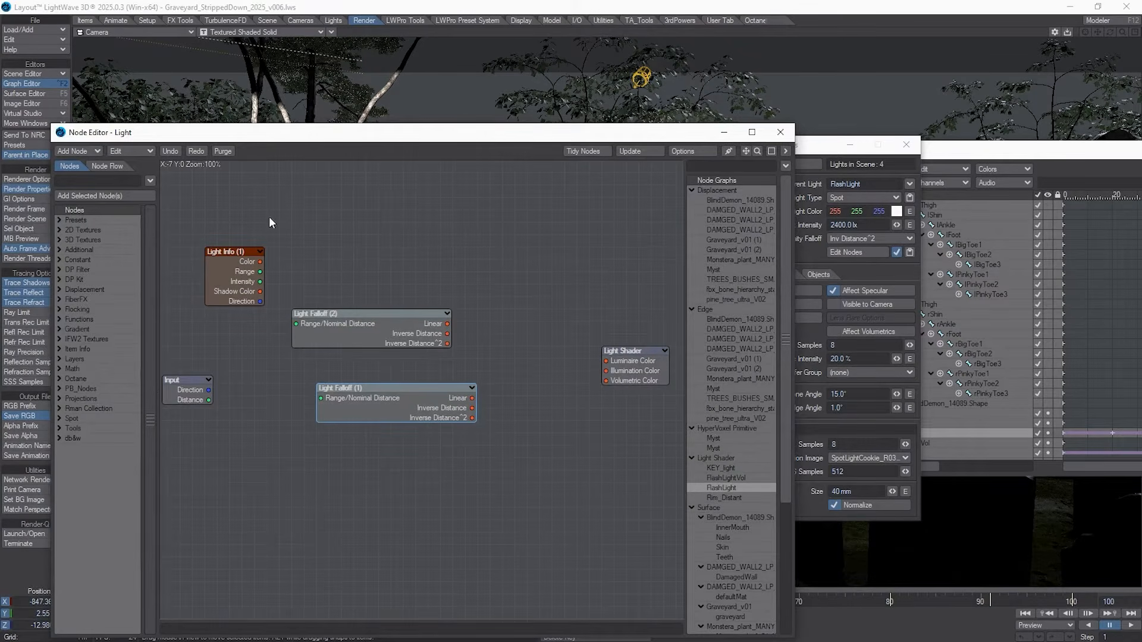
pyautogui.click(793, 132)
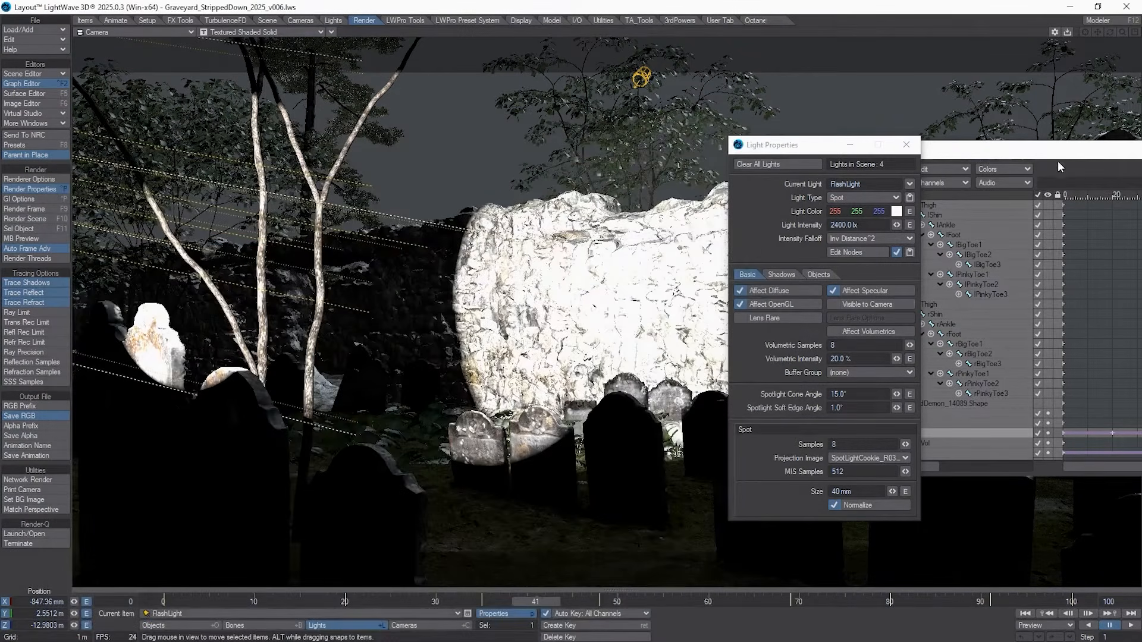
# Open the light properties of FlashLightVol, the child of FlashLight
pyautogui.moveTo(1056, 151); pyautogui.dragTo(917, 169)
pyautogui.doubleClick(791, 460)
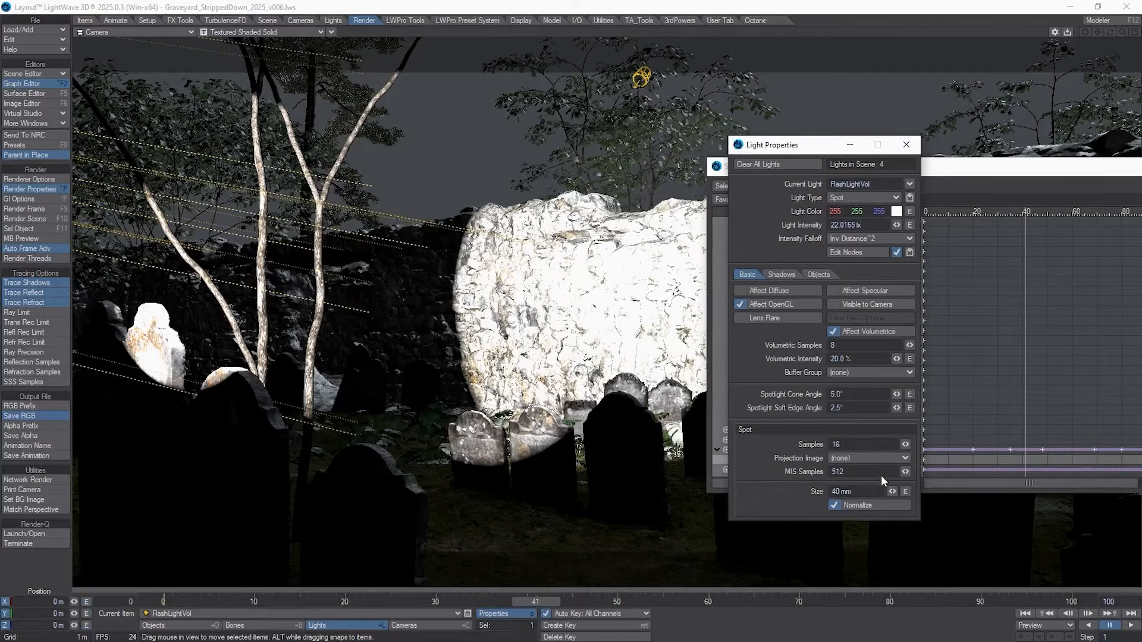
# Try SpotLightCookie_R02.jpg as FlashLightVol's projection image and reset it to none
pyautogui.click(850, 460)
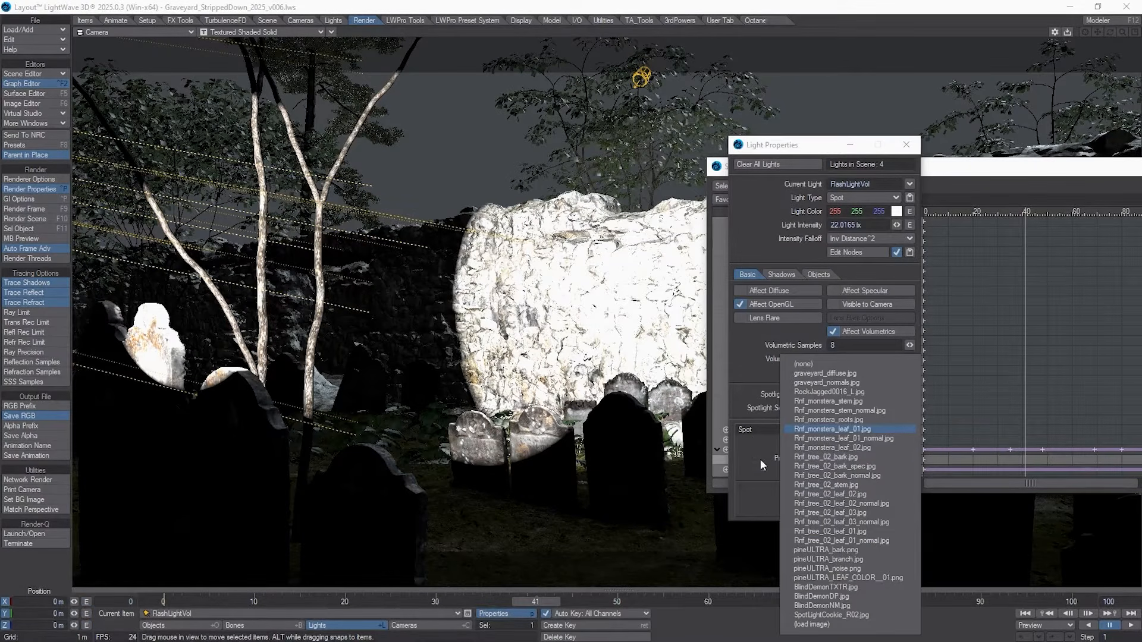
pyautogui.click(863, 613)
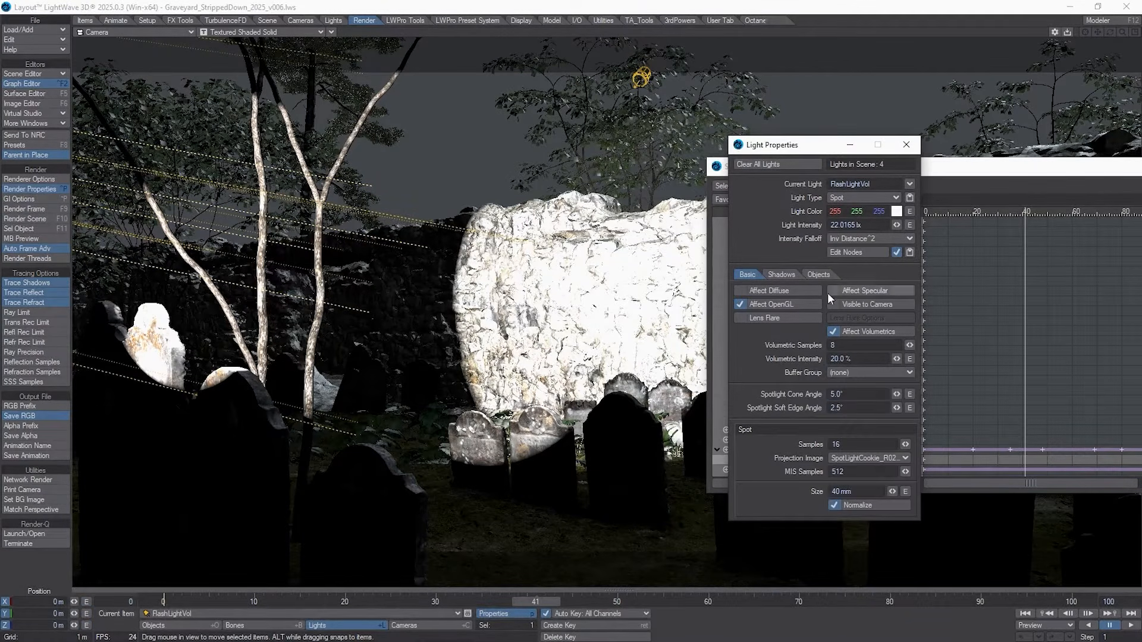
pyautogui.click(866, 458)
pyautogui.click(836, 209)
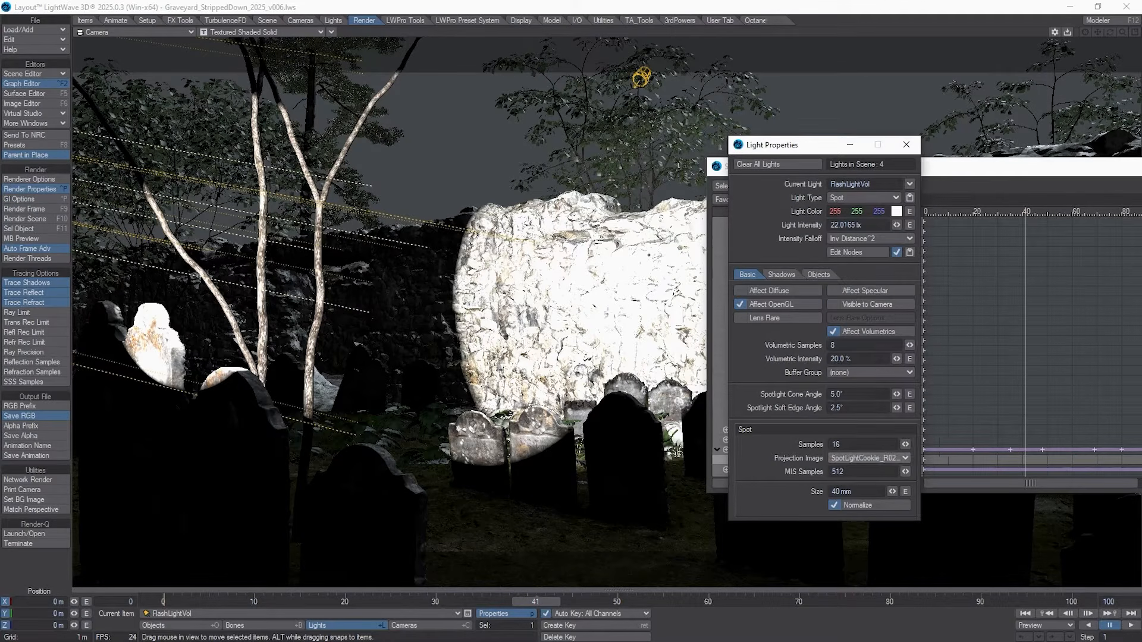
# Review FlashLightVol's light properties beside the Scene Editor and inspect its light node network
pyautogui.moveTo(814, 145); pyautogui.dragTo(962, 155)
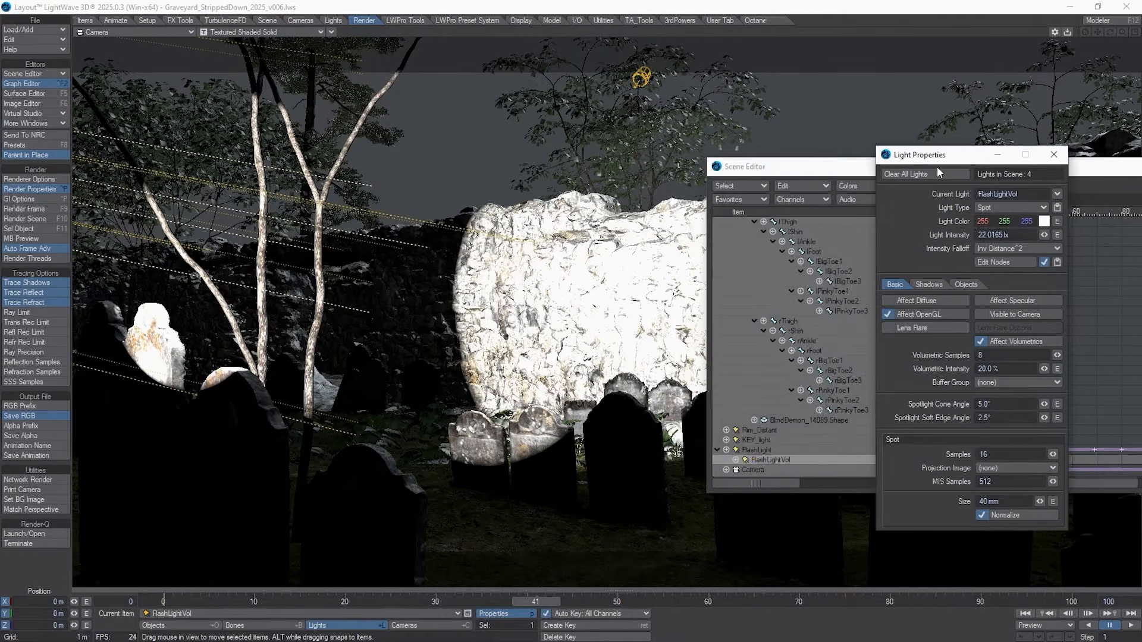
pyautogui.moveTo(795, 169); pyautogui.dragTo(737, 145)
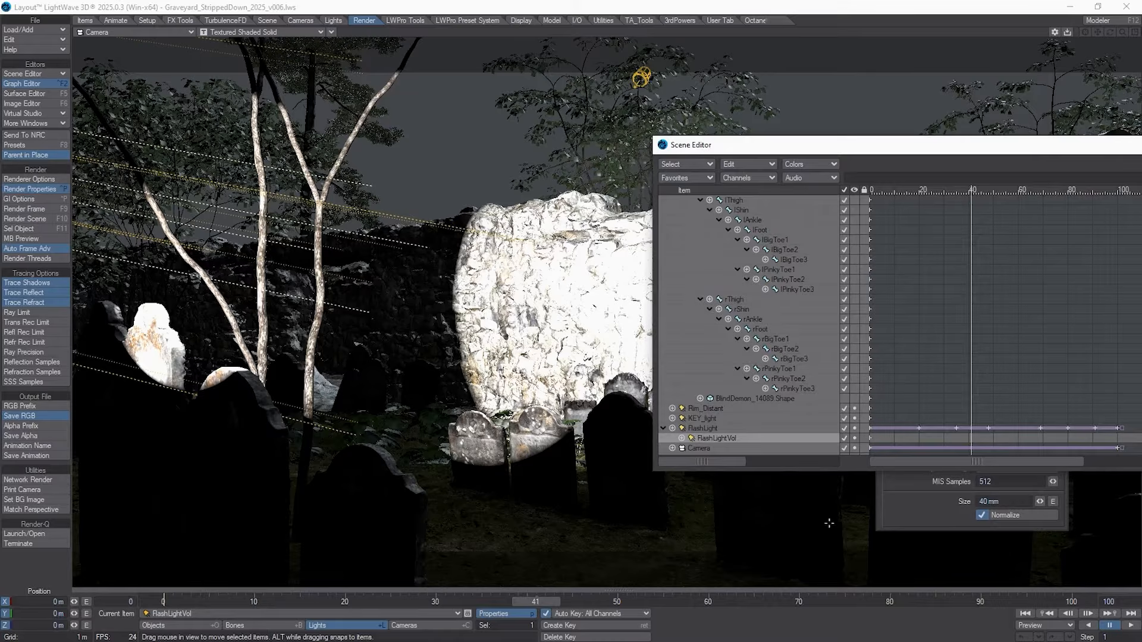
pyautogui.click(908, 510)
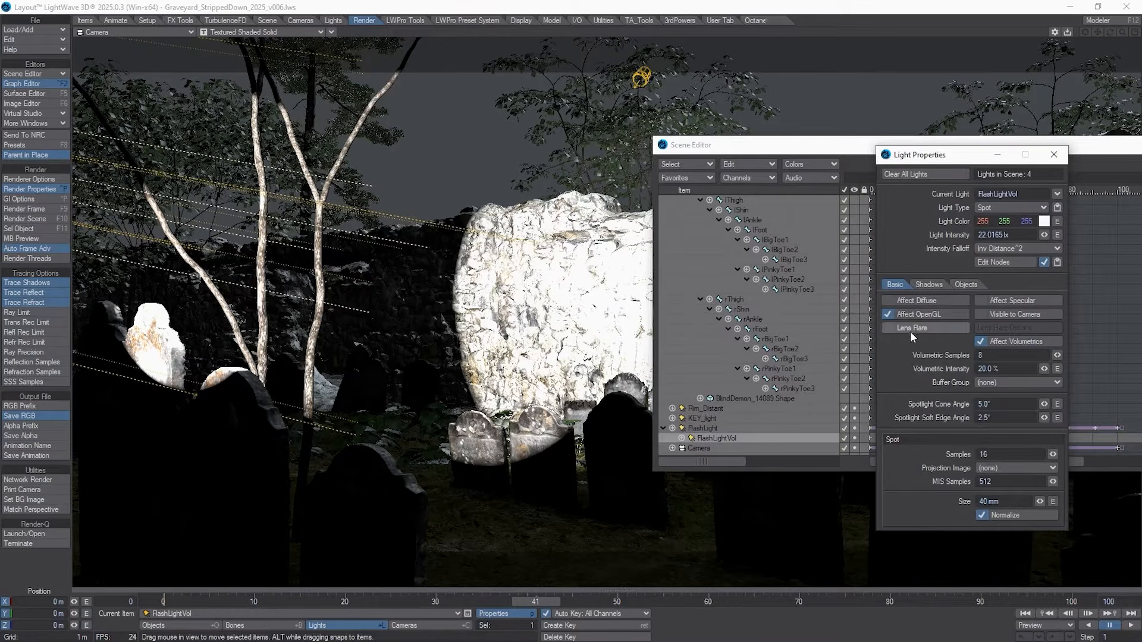
pyautogui.click(1014, 261)
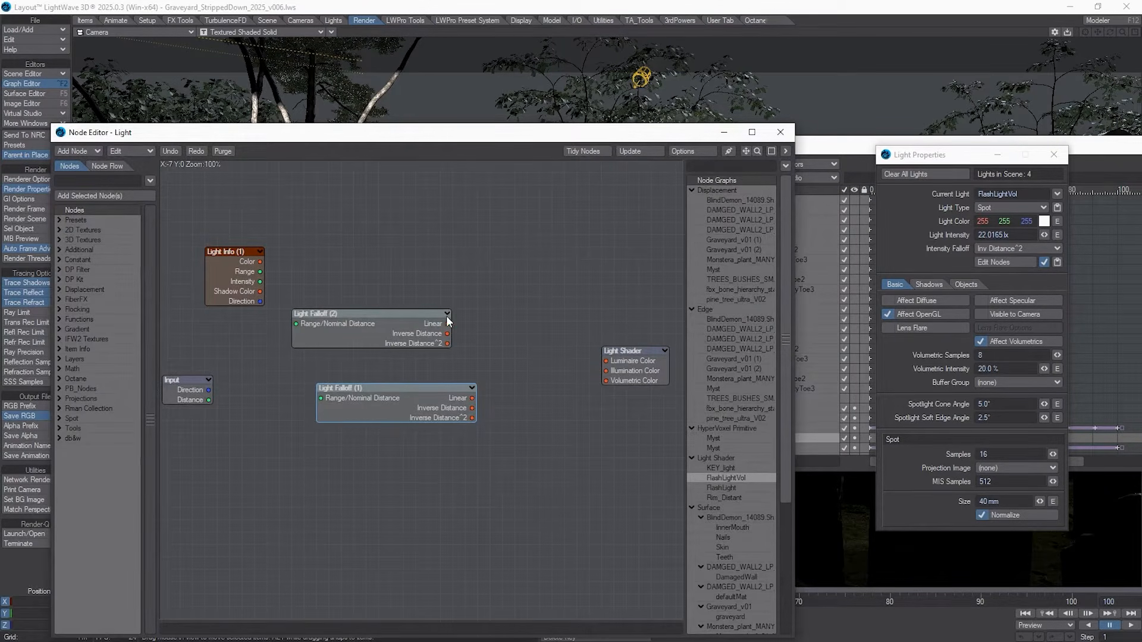
pyautogui.click(781, 132)
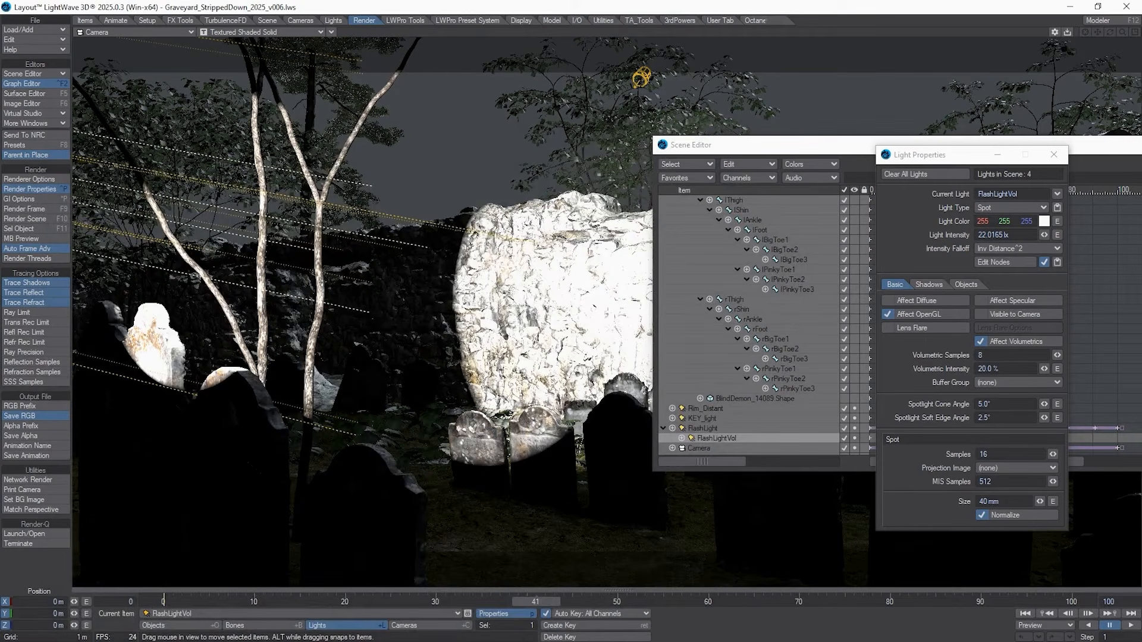
# Switch the camera viewport to VPR at frame 32 and move the Scene Editor clear of the preview
pyautogui.click(280, 31)
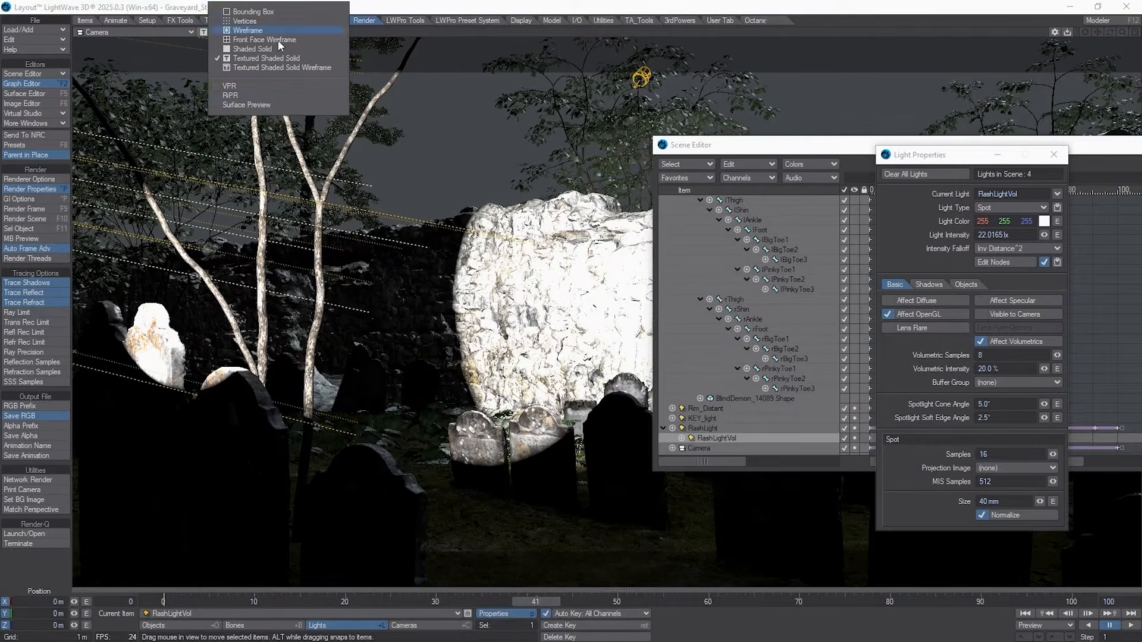
pyautogui.click(256, 87)
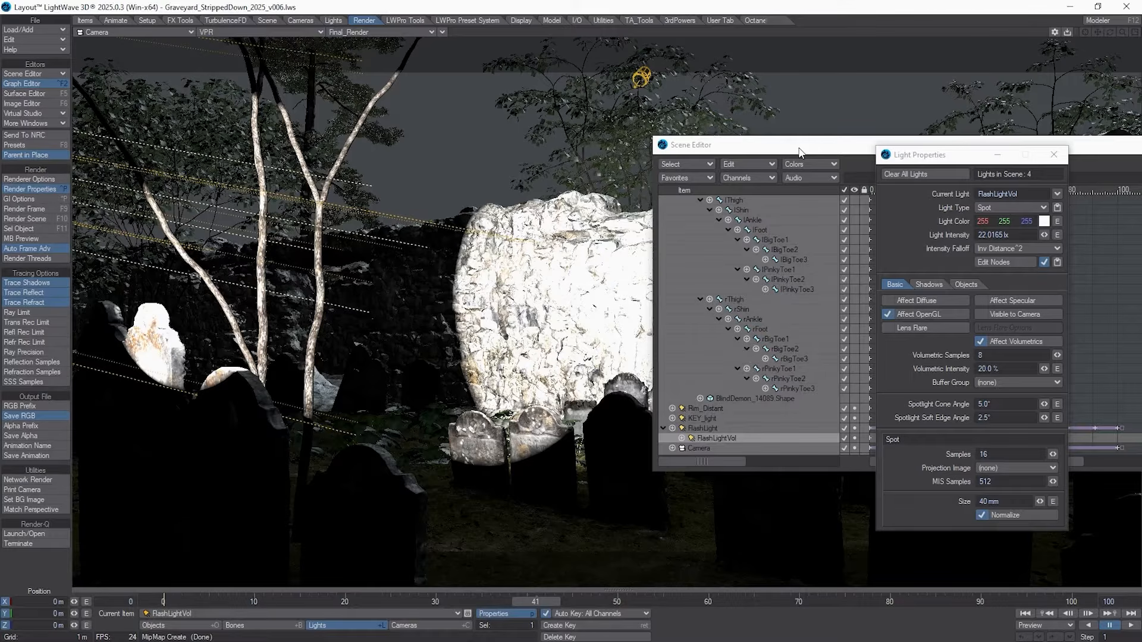
pyautogui.moveTo(800, 152); pyautogui.dragTo(762, 222)
pyautogui.click(419, 586)
pyautogui.click(458, 603)
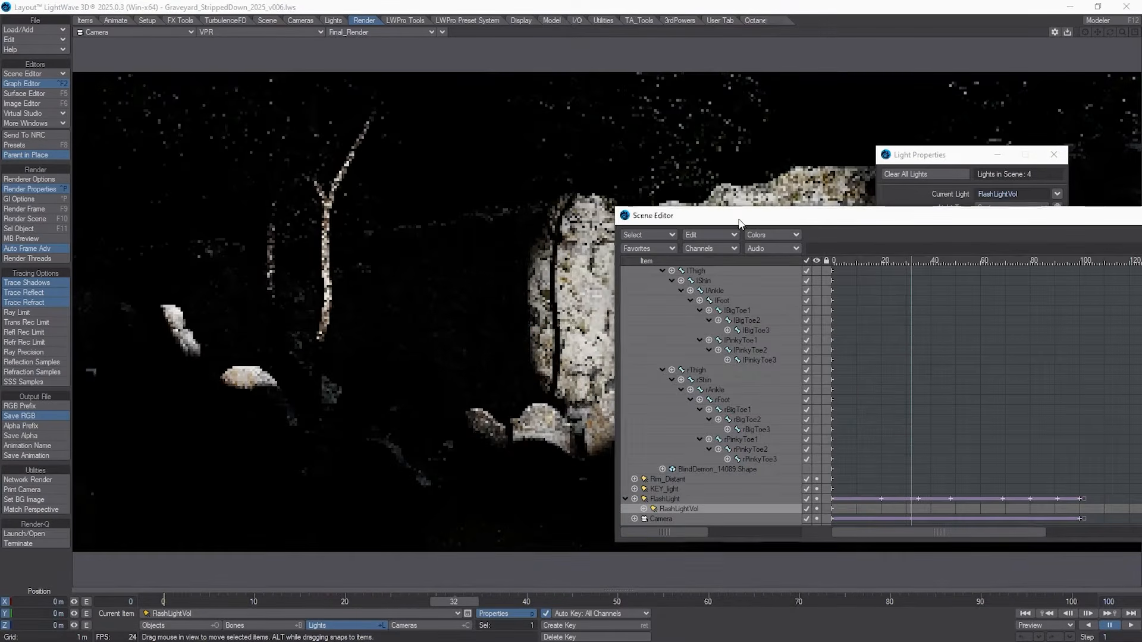
pyautogui.moveTo(740, 221); pyautogui.dragTo(1141, 222)
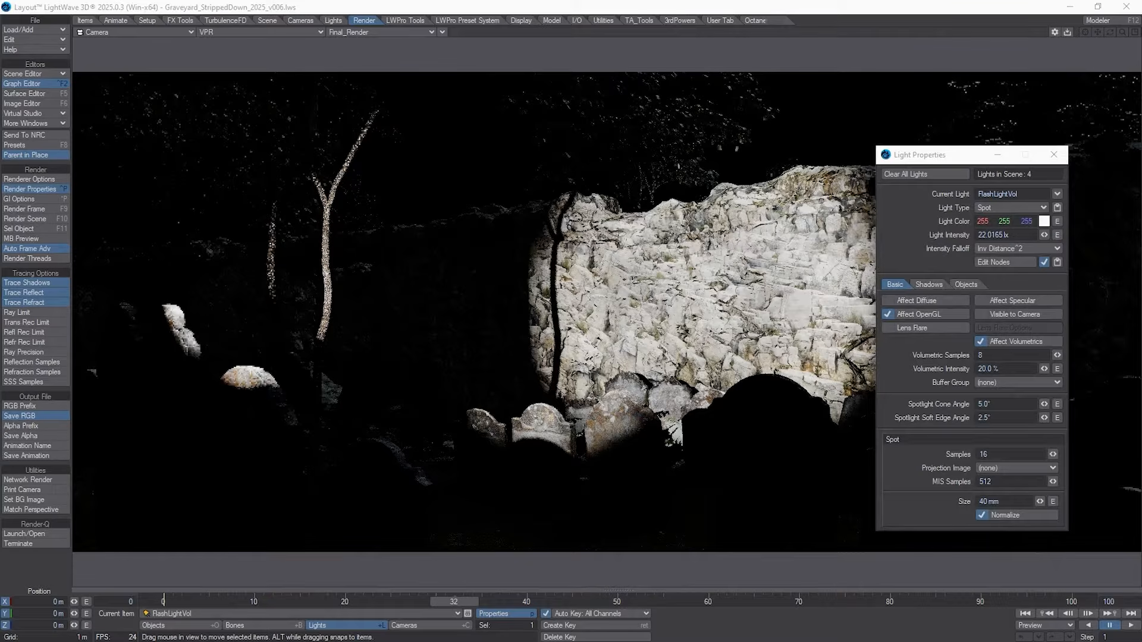
# Turn on Use Volumetric Scattering and Enable Volumetrics in the render properties, keeping the window clear of the light beam
pyautogui.moveTo(1141, 42); pyautogui.dragTo(664, 17)
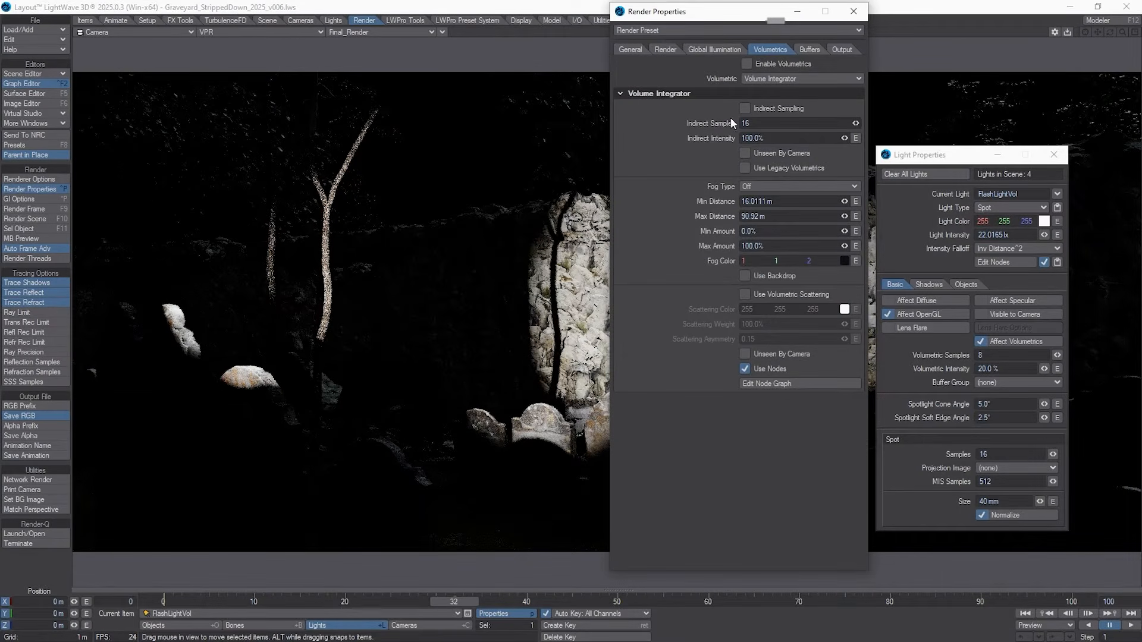
pyautogui.click(744, 294)
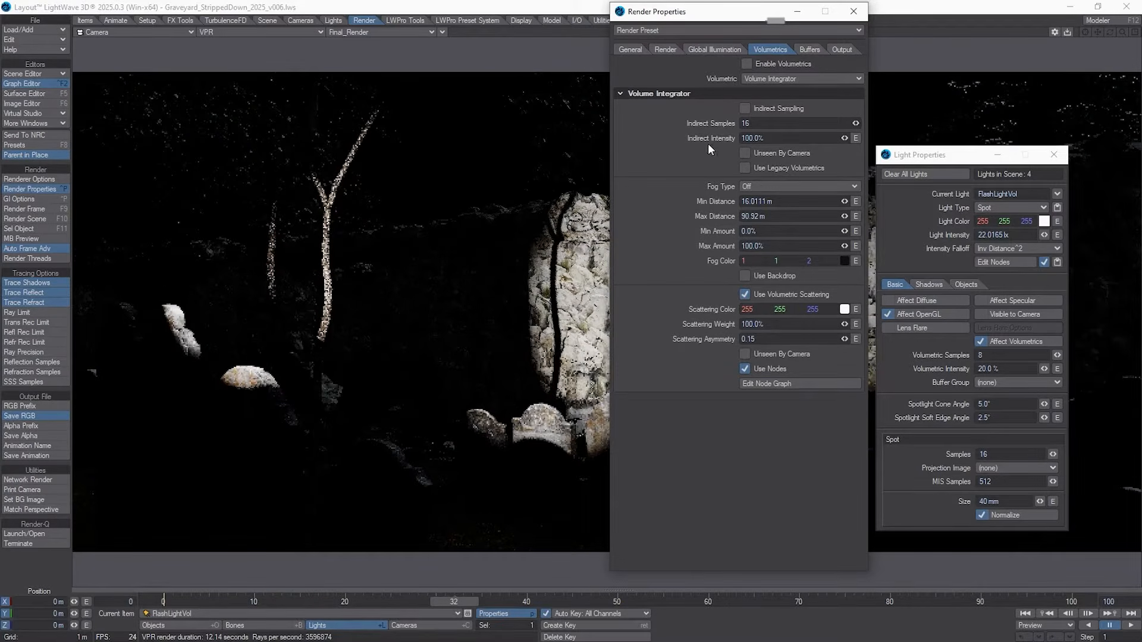
pyautogui.click(747, 63)
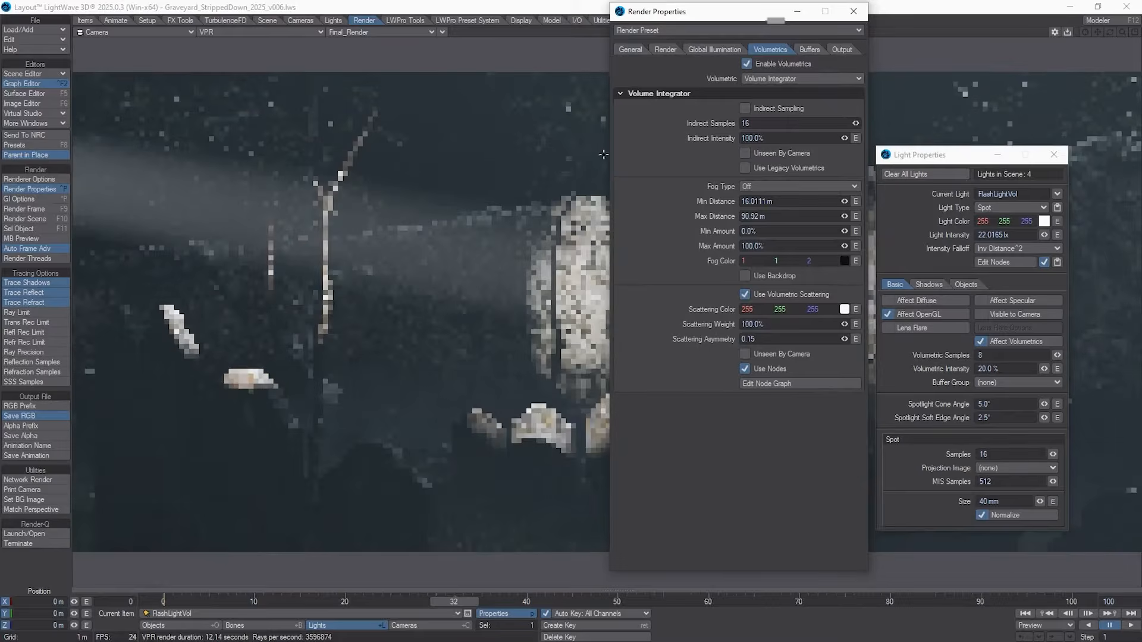
pyautogui.moveTo(714, 16); pyautogui.dragTo(772, 71)
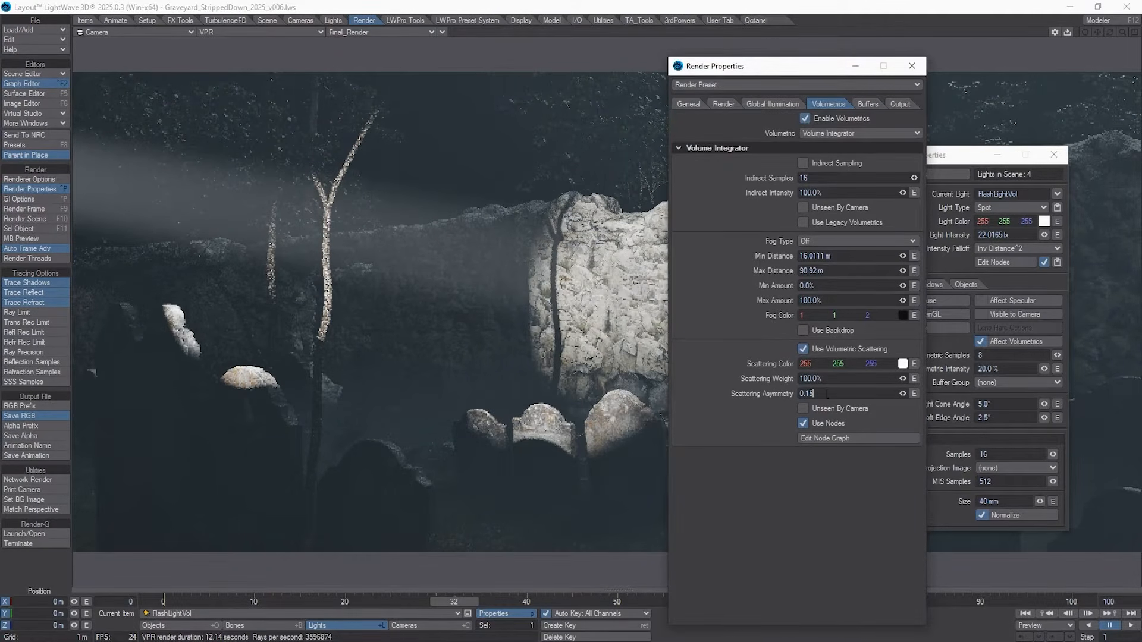
# Try a volumetric scattering asymmetry of 0 and shift the render properties aside to judge the beam
pyautogui.moveTo(827, 394); pyautogui.dragTo(672, 387)
pyautogui.write('0')
pyautogui.press('Tab')
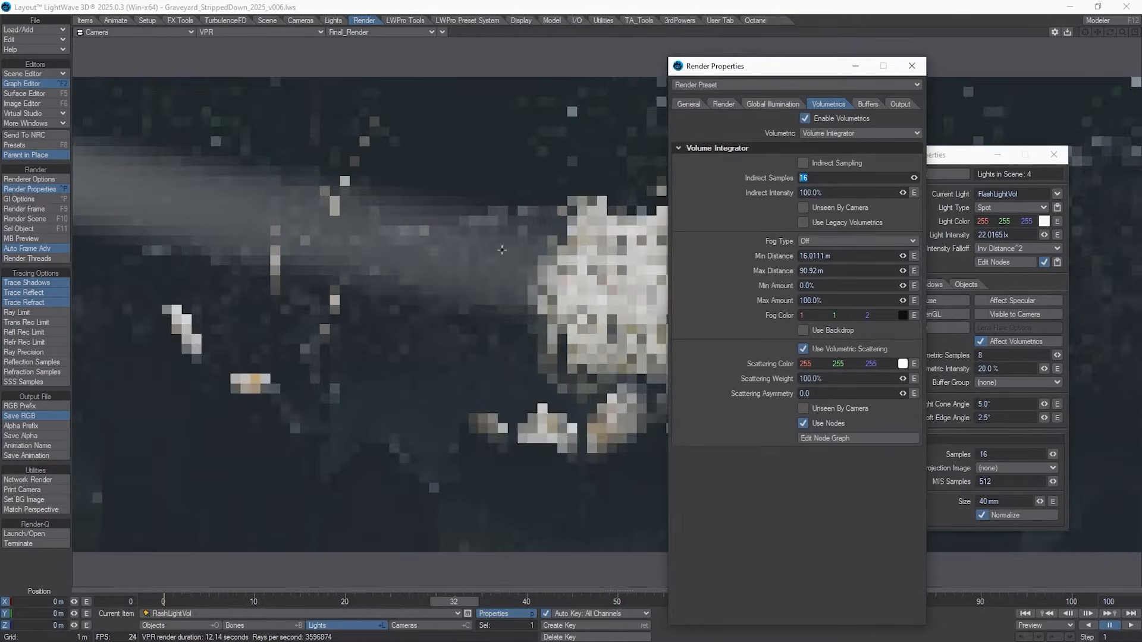
pyautogui.moveTo(767, 72); pyautogui.dragTo(858, 60)
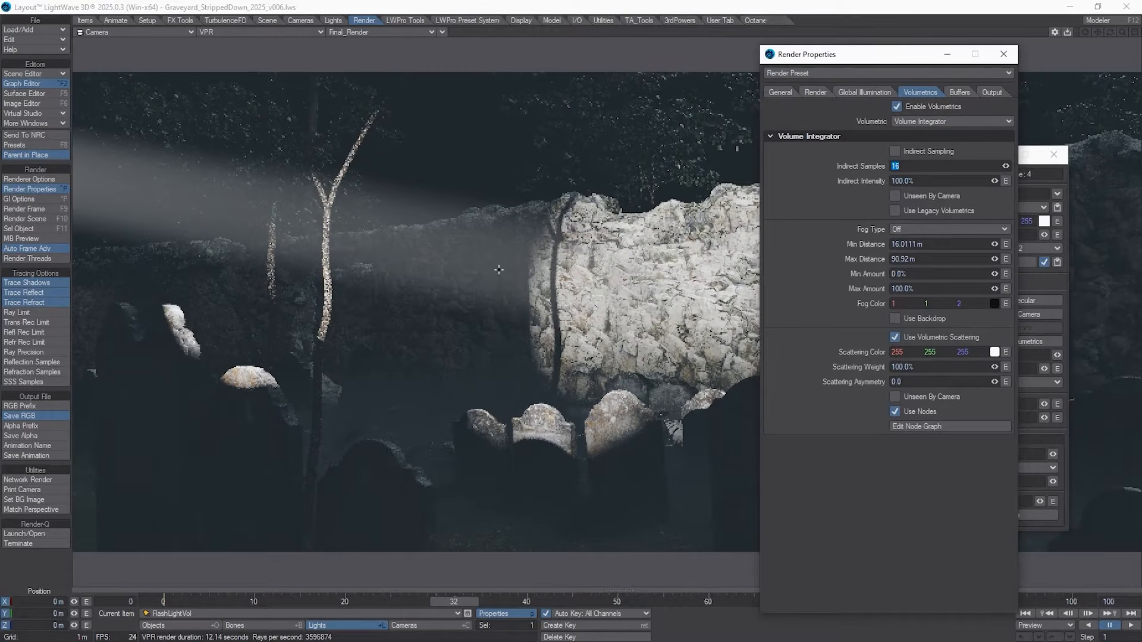
# Deactivate the Myst object in the Scene Editor and move the editor off the preview
pyautogui.moveTo(1141, 161); pyautogui.dragTo(830, 123)
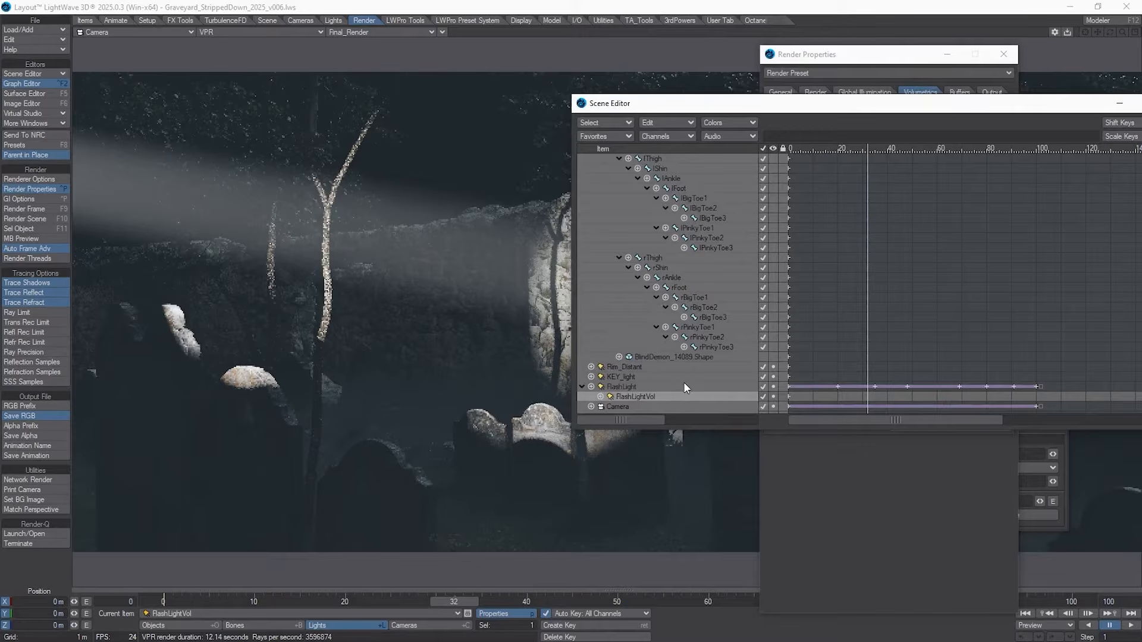
pyautogui.scroll(15, 675, 382)
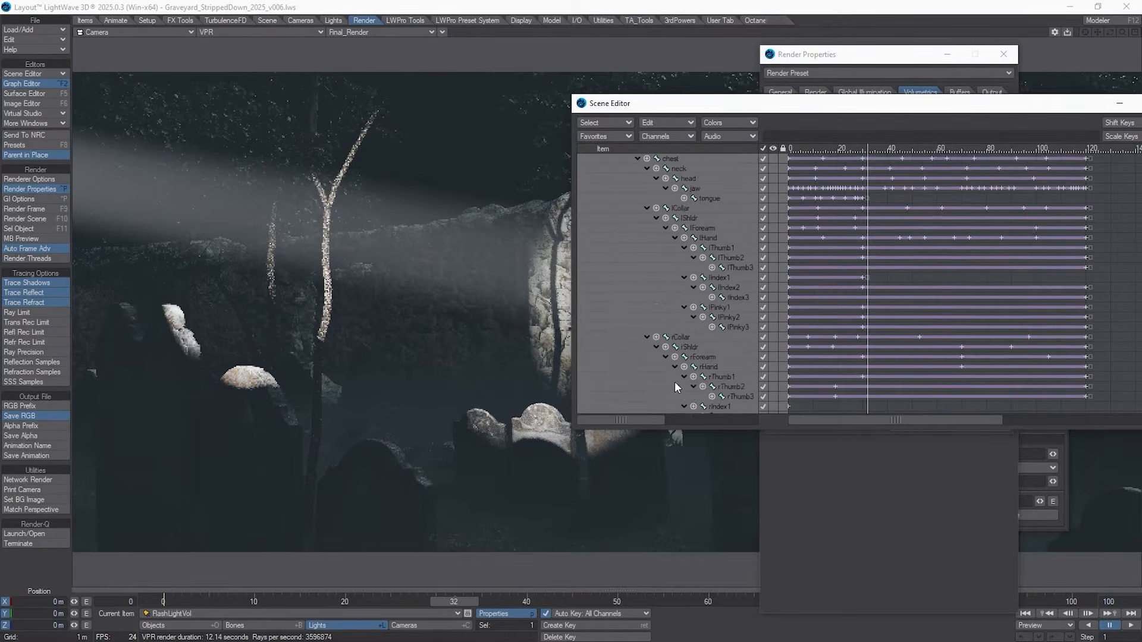
pyautogui.click(652, 227)
pyautogui.click(647, 237)
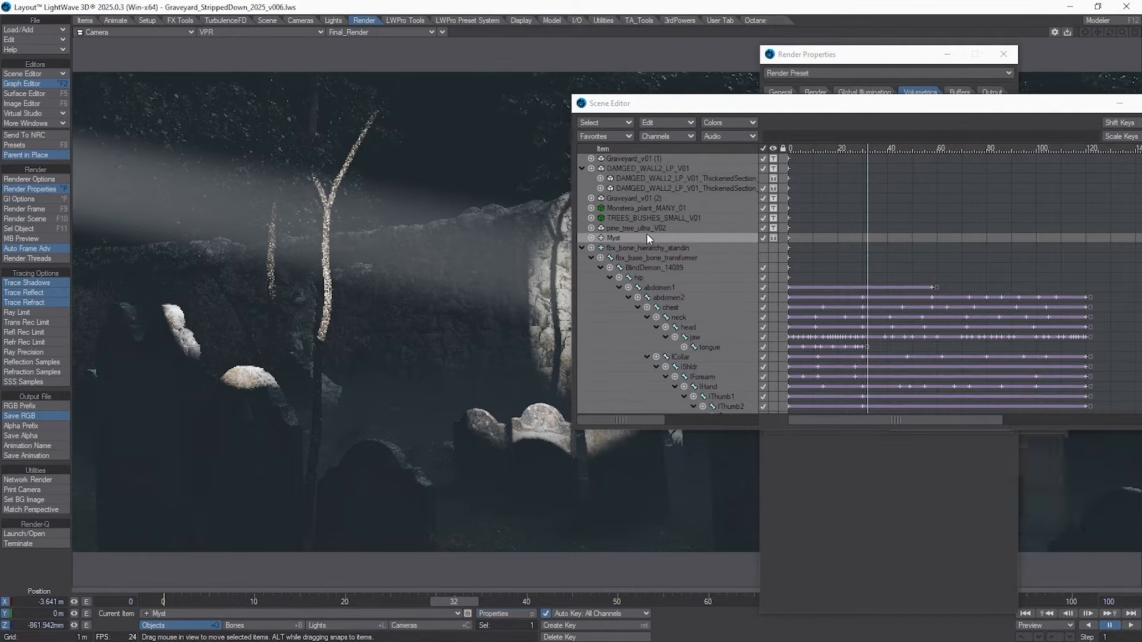
pyautogui.click(765, 238)
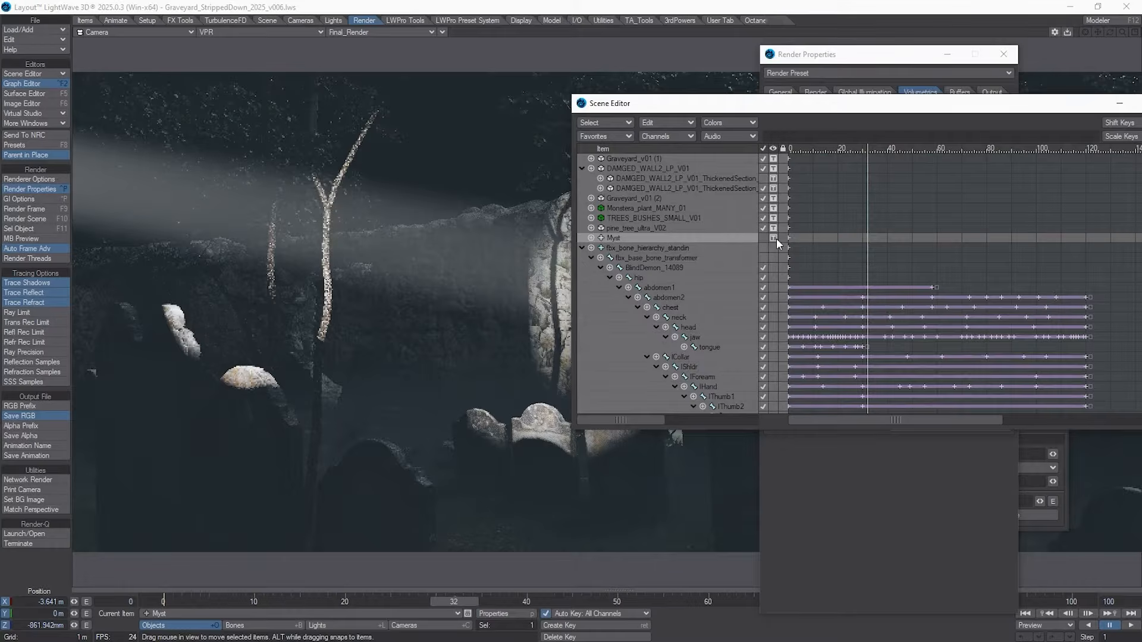
pyautogui.moveTo(720, 102); pyautogui.dragTo(1141, 102)
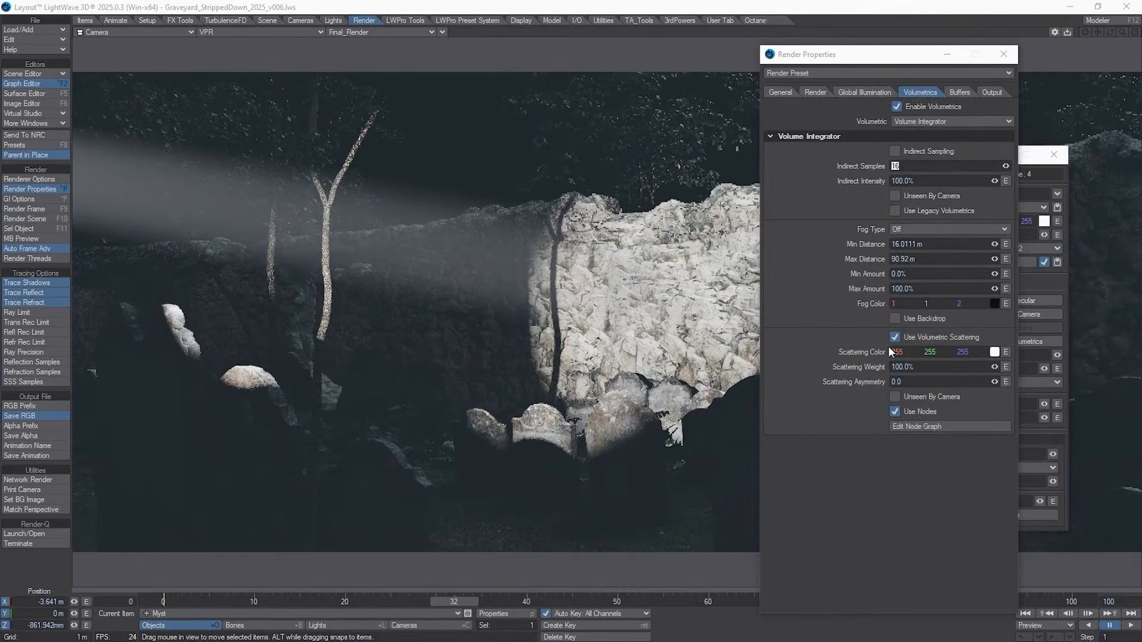
# Try a volumetric scattering asymmetry of 0.9
pyautogui.click(922, 383)
pyautogui.write('0.9')
pyautogui.press('Tab')
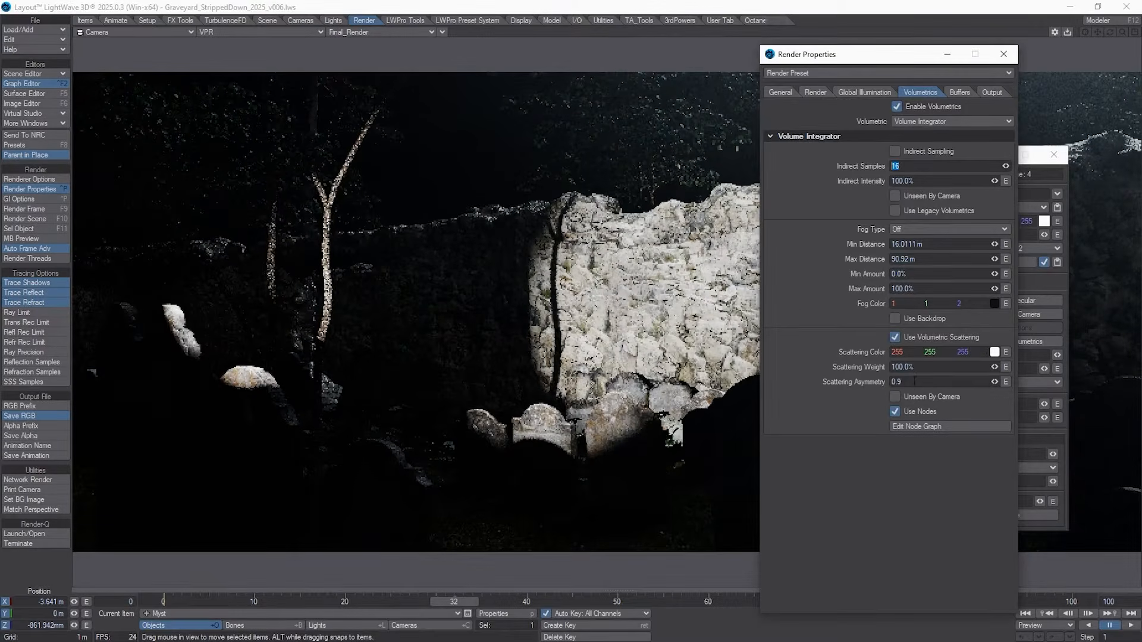
# Set the volumetric scattering asymmetry to 0.5 and close the render properties
pyautogui.moveTo(903, 383); pyautogui.dragTo(753, 387)
pyautogui.write('.5')
pyautogui.press('Tab')
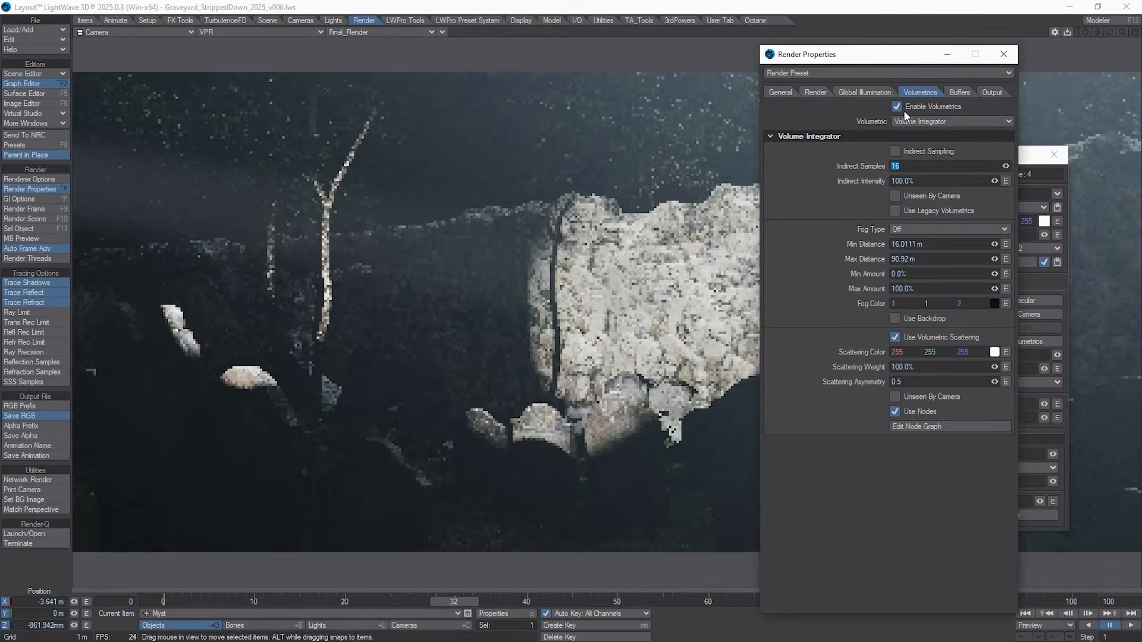
pyautogui.click(1004, 54)
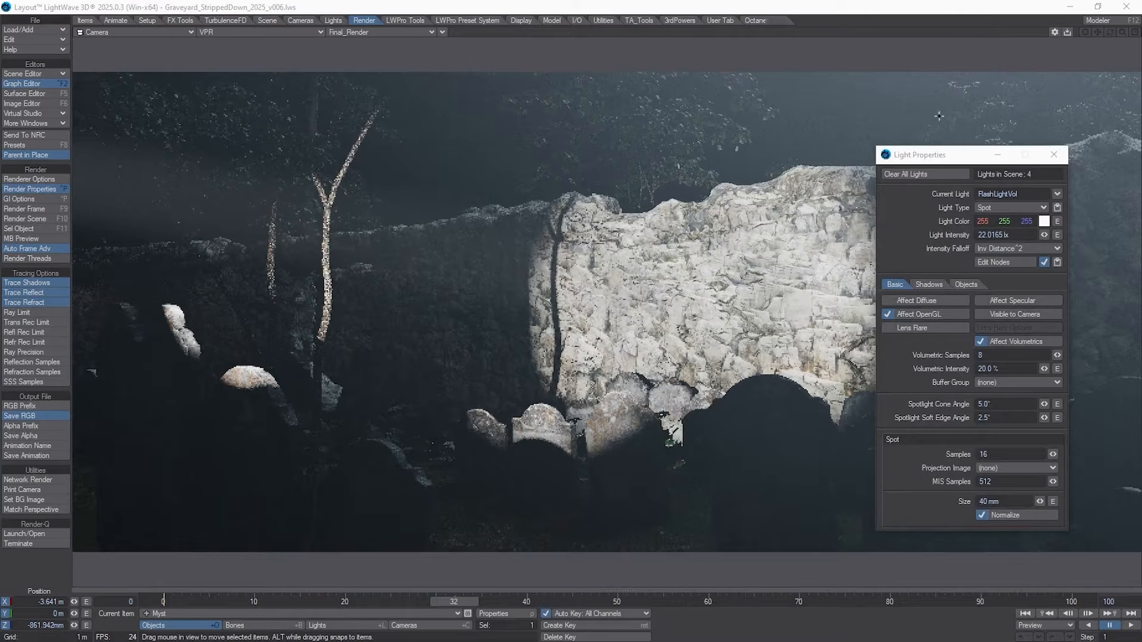
# Collapse the fbx_bone_hierarchy_standin hierarchy in the Scene Editor and select KEY_light
pyautogui.hotkey('ctrl', 'F1')
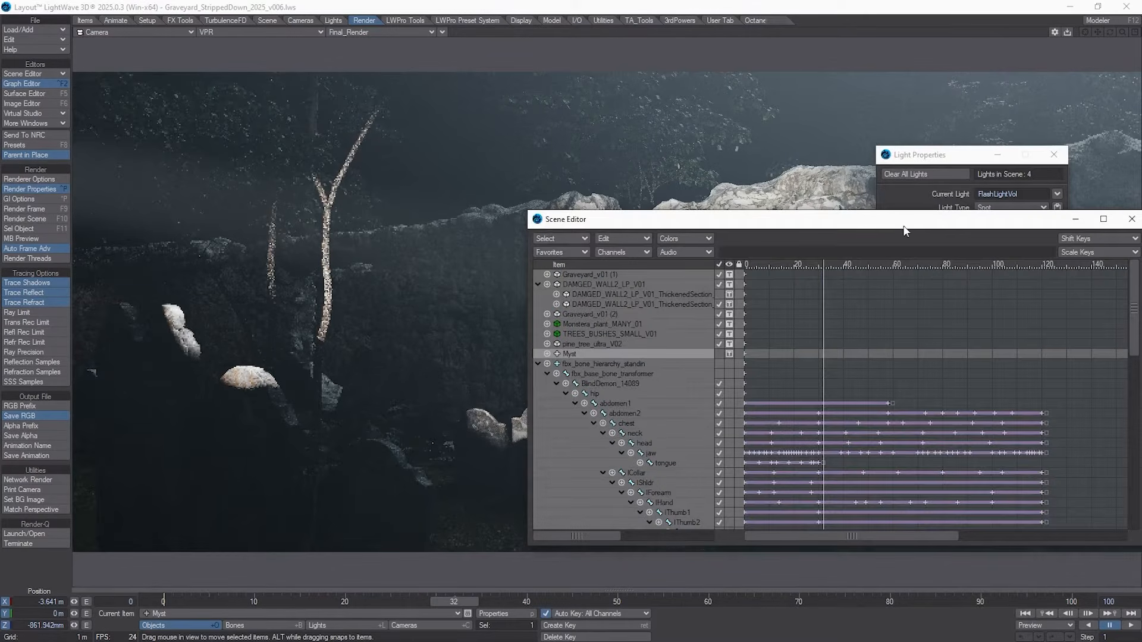
pyautogui.click(537, 364)
pyautogui.click(598, 384)
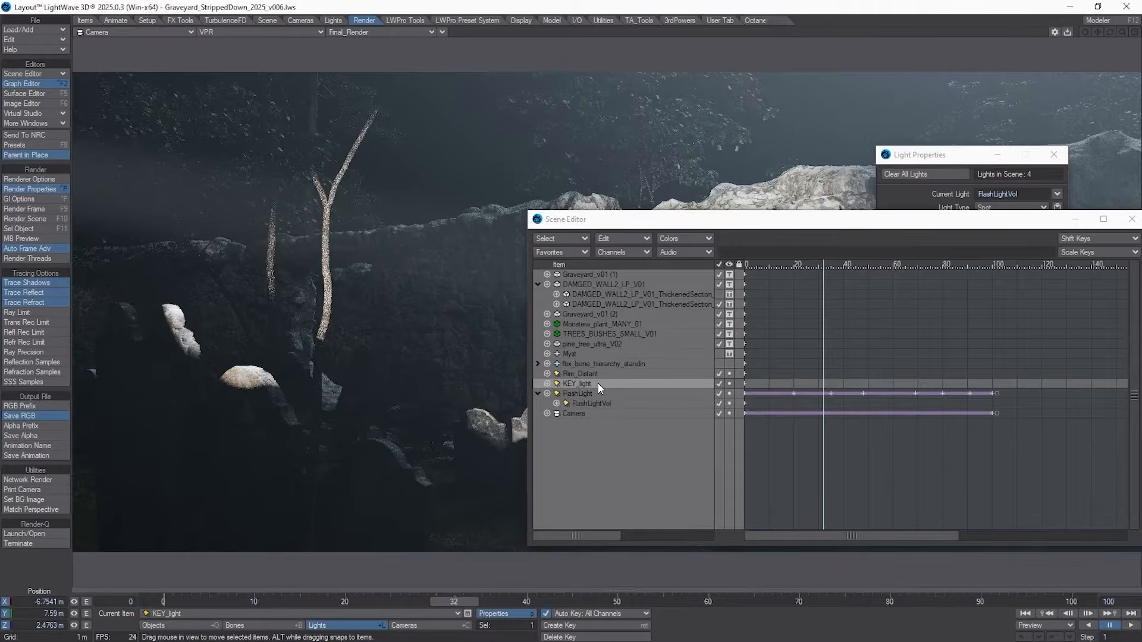
# Switch KEY_light's Affect Volumetrics off and back on to compare its contribution, keeping the preview unobstructed
pyautogui.click(980, 329)
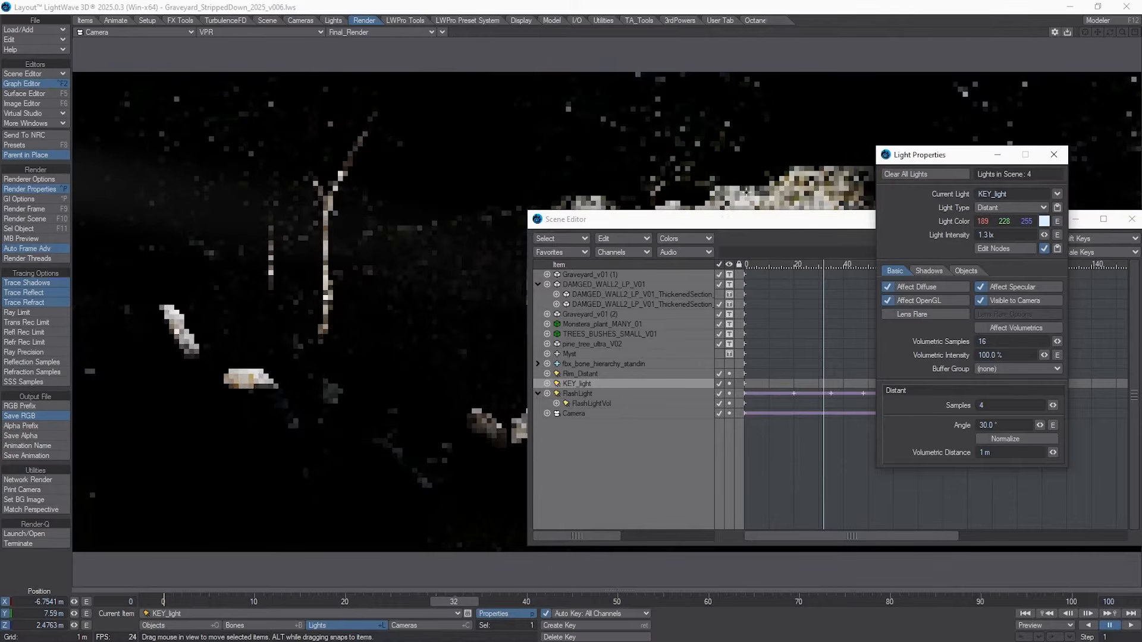
pyautogui.click(1131, 219)
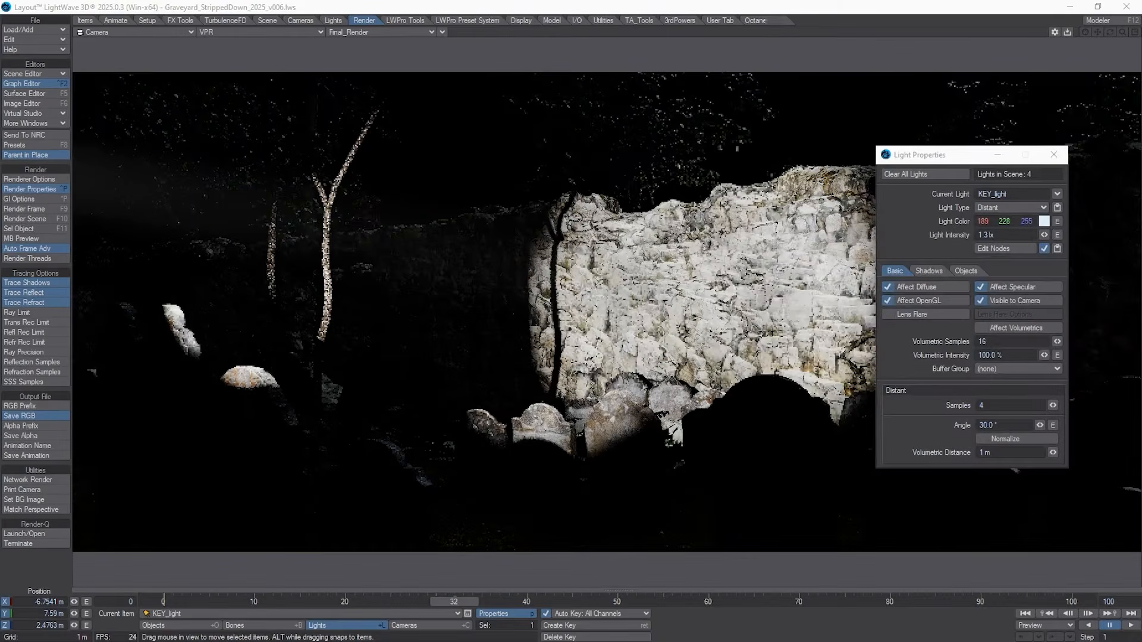
pyautogui.moveTo(975, 156); pyautogui.dragTo(833, 152)
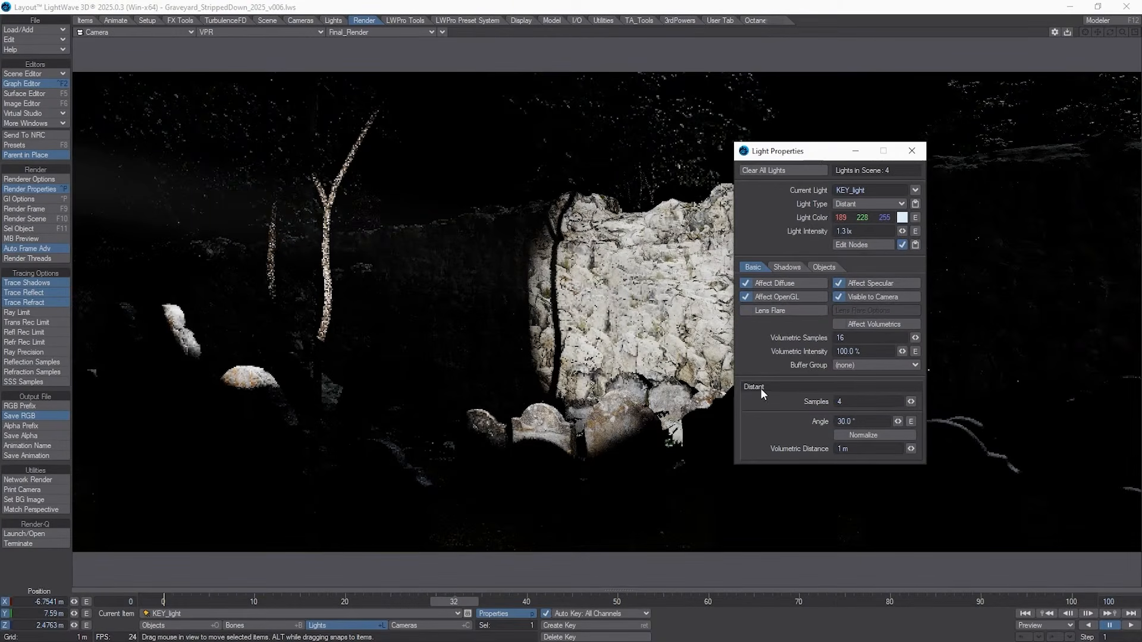
pyautogui.click(848, 321)
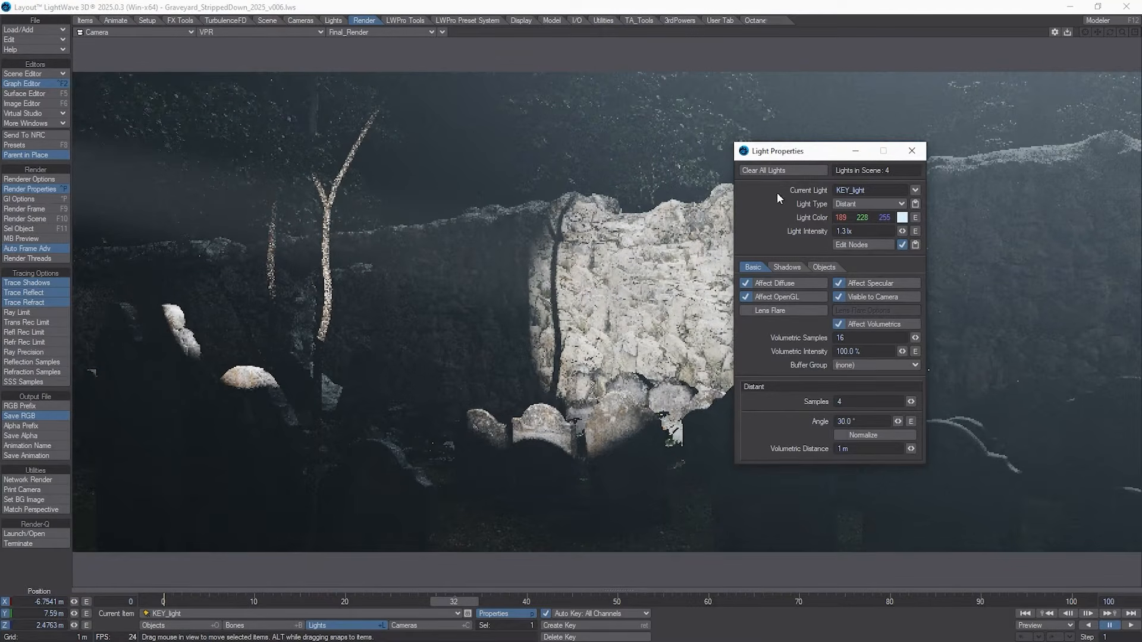
pyautogui.moveTo(772, 156)
pyautogui.mouseDown()
pyautogui.moveTo(732, 165)
pyautogui.moveTo(752, 161)
pyautogui.mouseUp()
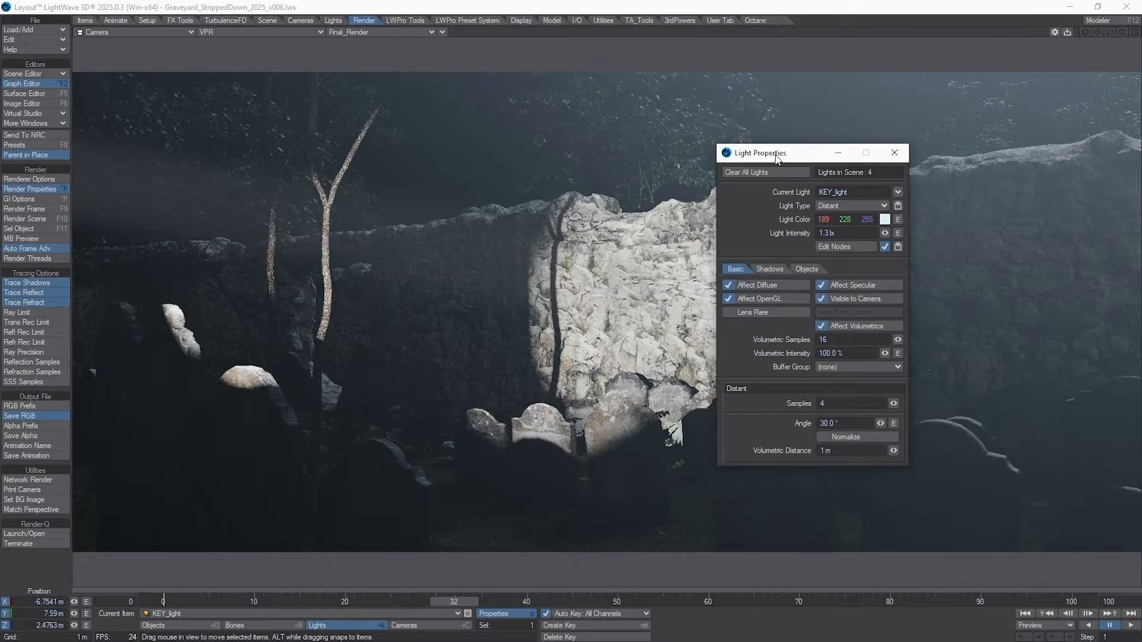
pyautogui.moveTo(776, 157); pyautogui.dragTo(881, 79)
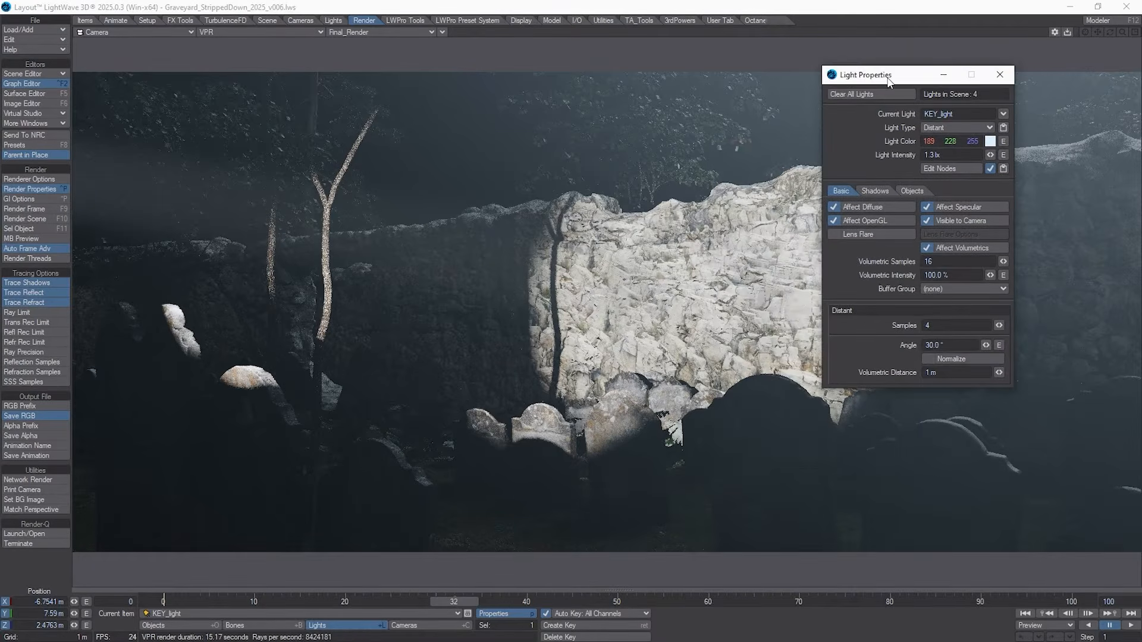
# Render frame 32 with volumetrics, inspect the image at 100% zoom and minimize its window
pyautogui.press('F9')
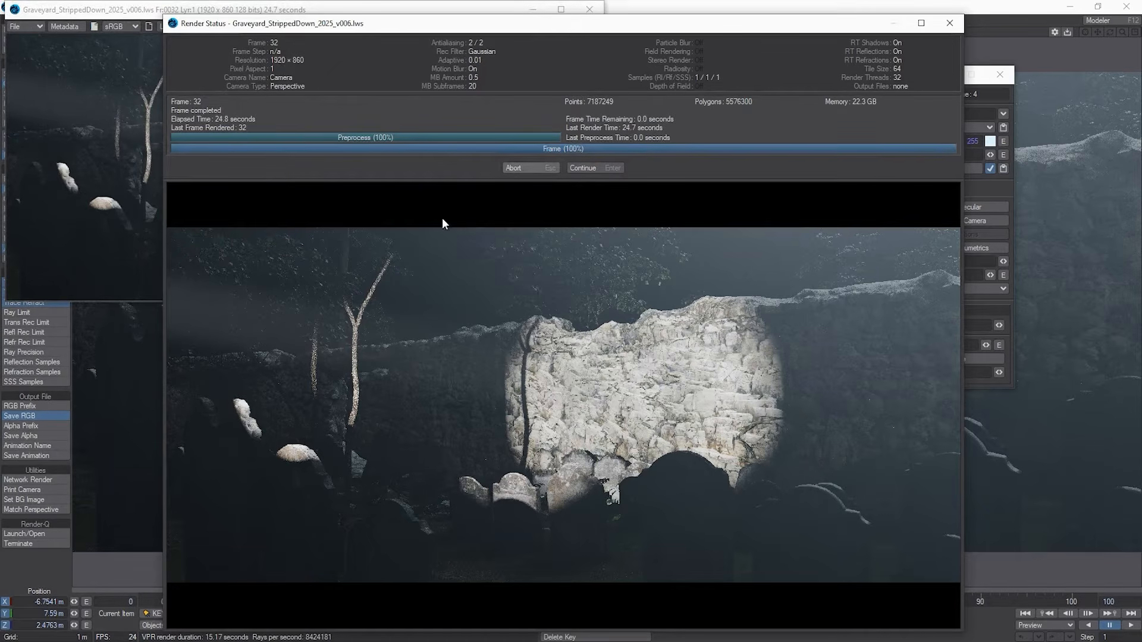
pyautogui.press('Return')
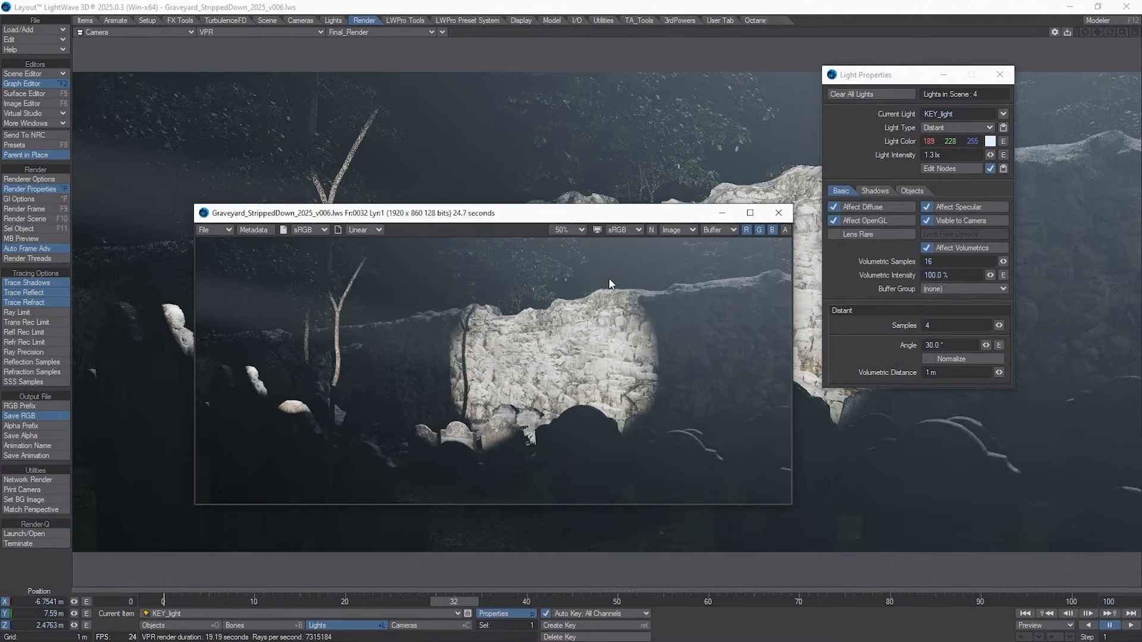
pyautogui.click(580, 232)
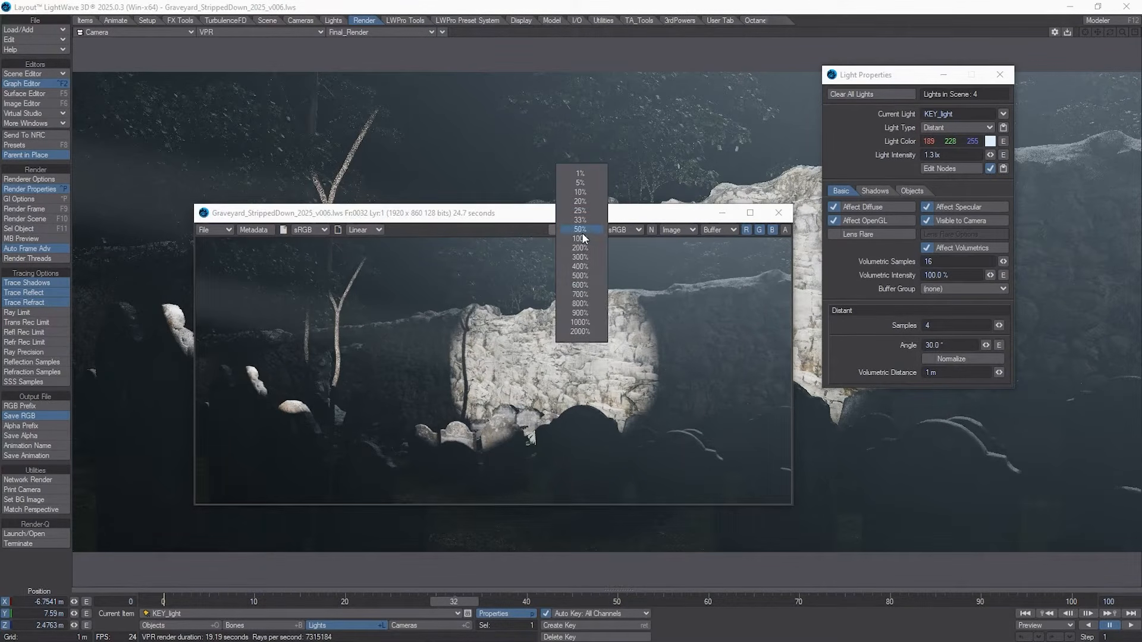
pyautogui.click(581, 238)
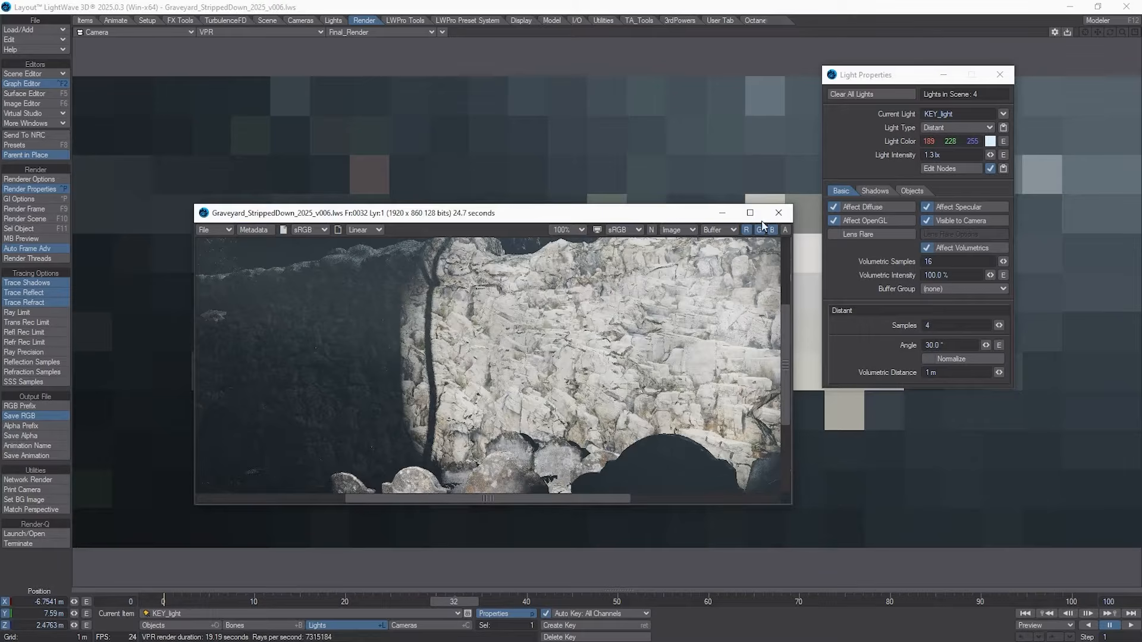
pyautogui.click(730, 216)
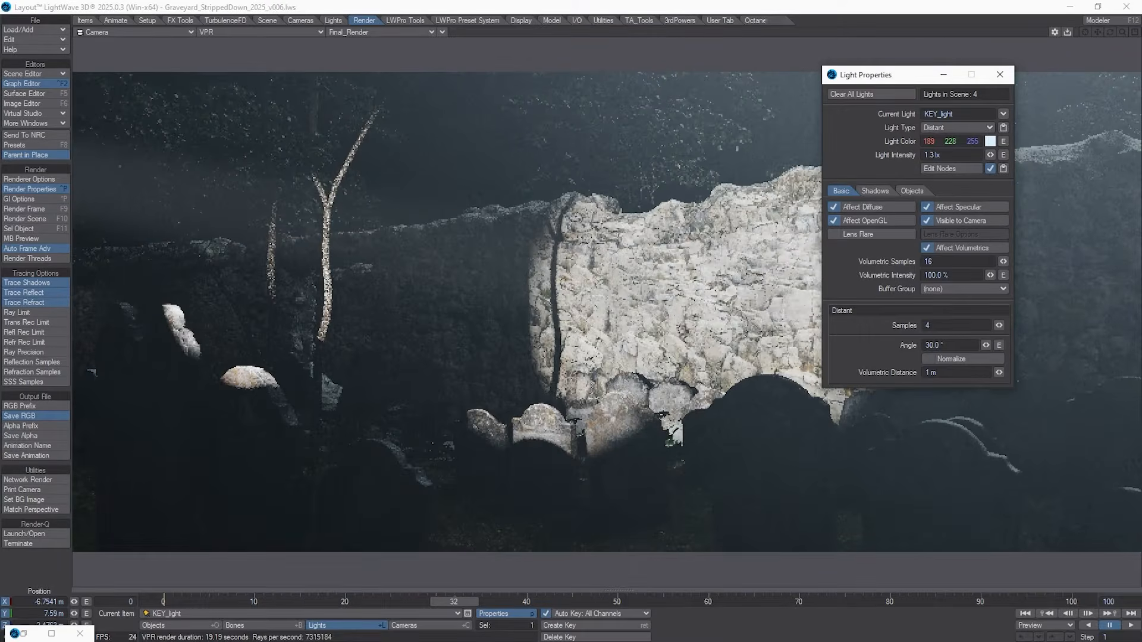
# Turn off Enable Volumetrics, render frame 32 again and maximize the resulting image for comparison
pyautogui.hotkey('ctrl', 'p')
pyautogui.click(801, 79)
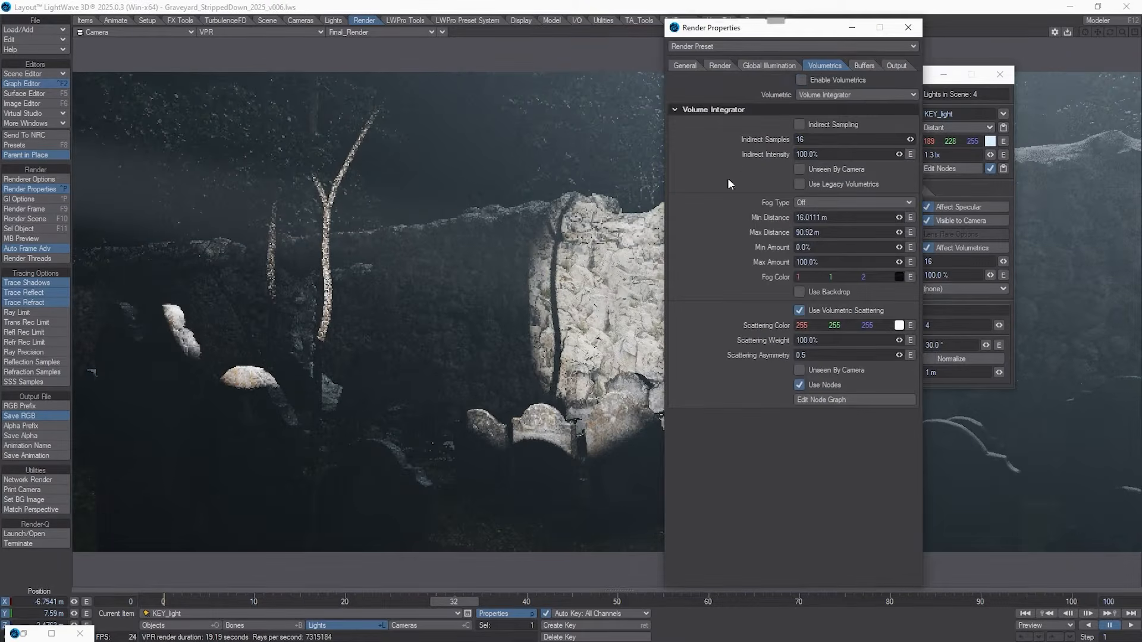
pyautogui.press('F9')
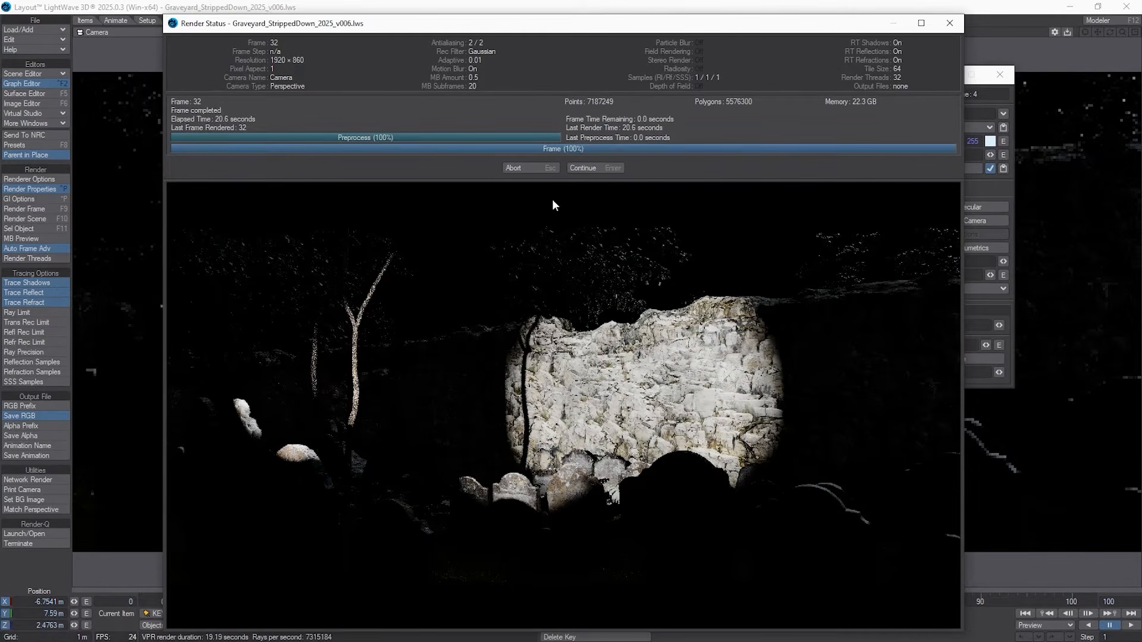
pyautogui.click(582, 168)
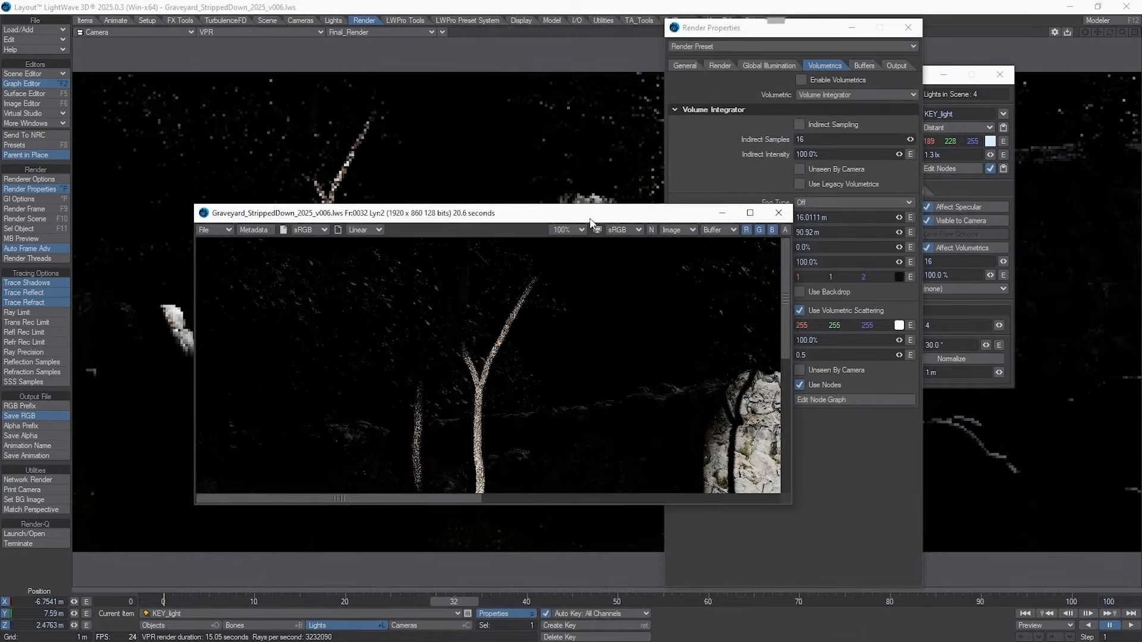
pyautogui.doubleClick(590, 214)
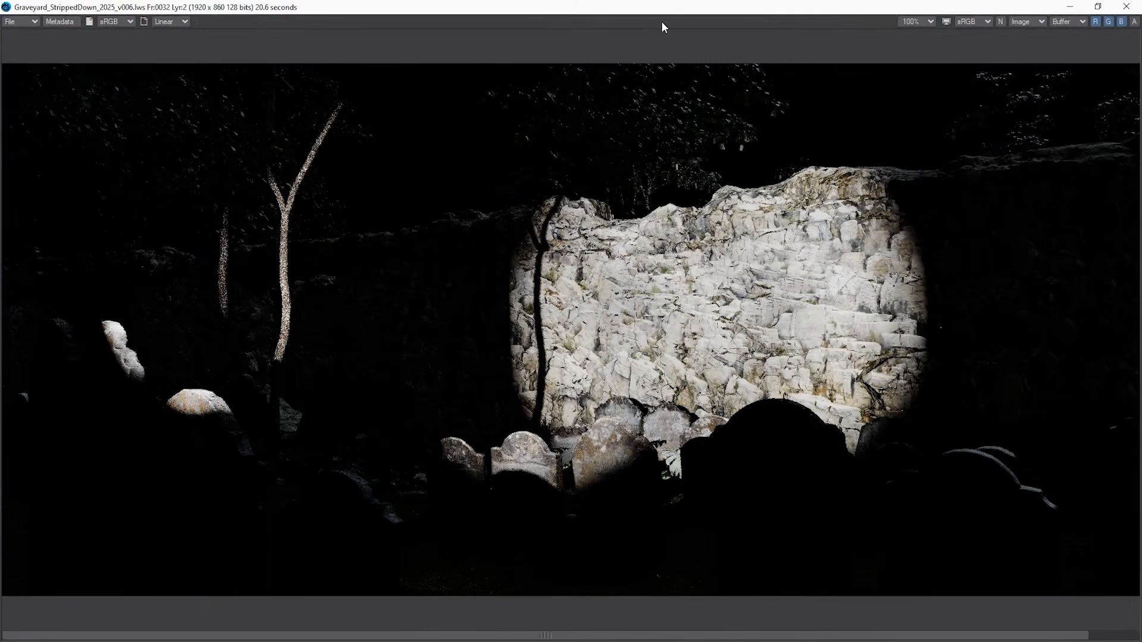
# Flip repeatedly between the frame 32 renders with and without volumetrics to compare them, and minimize the image window
pyautogui.press('Up')
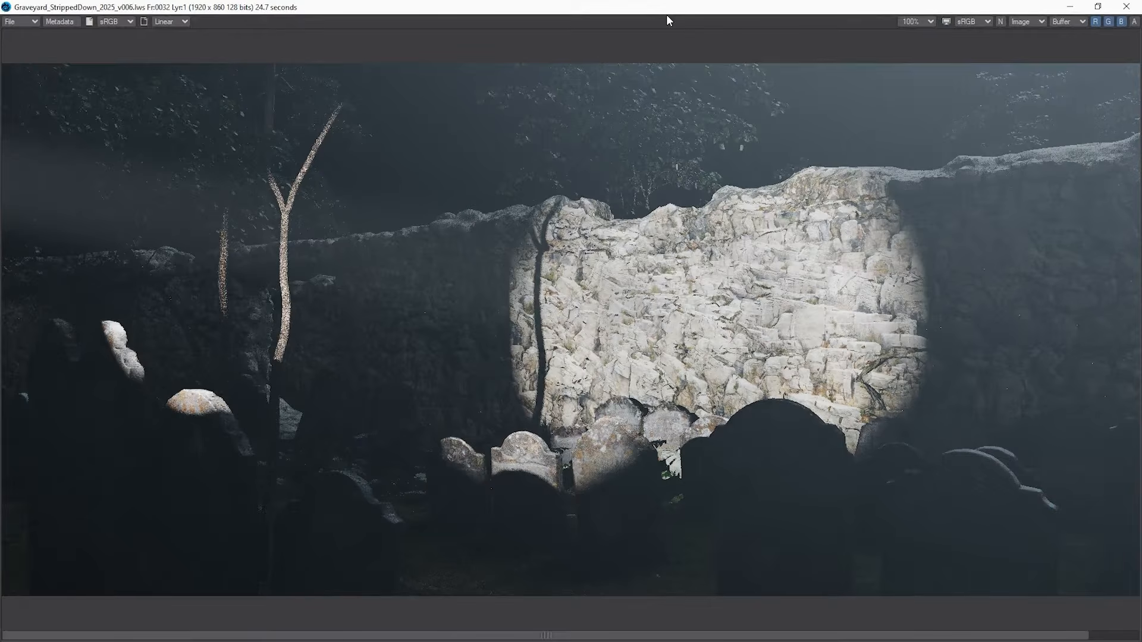
pyautogui.press('Down')
pyautogui.press('Up')
pyautogui.press('Down')
pyautogui.press('Up')
pyautogui.press('Down')
pyautogui.press('Up')
pyautogui.press('Down')
pyautogui.press('Up')
pyautogui.press('Down')
pyautogui.press('Up')
pyautogui.press('Down')
pyautogui.press('Up')
pyautogui.press('Down')
pyautogui.press('Up')
pyautogui.press('Down')
pyautogui.press('Up')
pyautogui.press('Down')
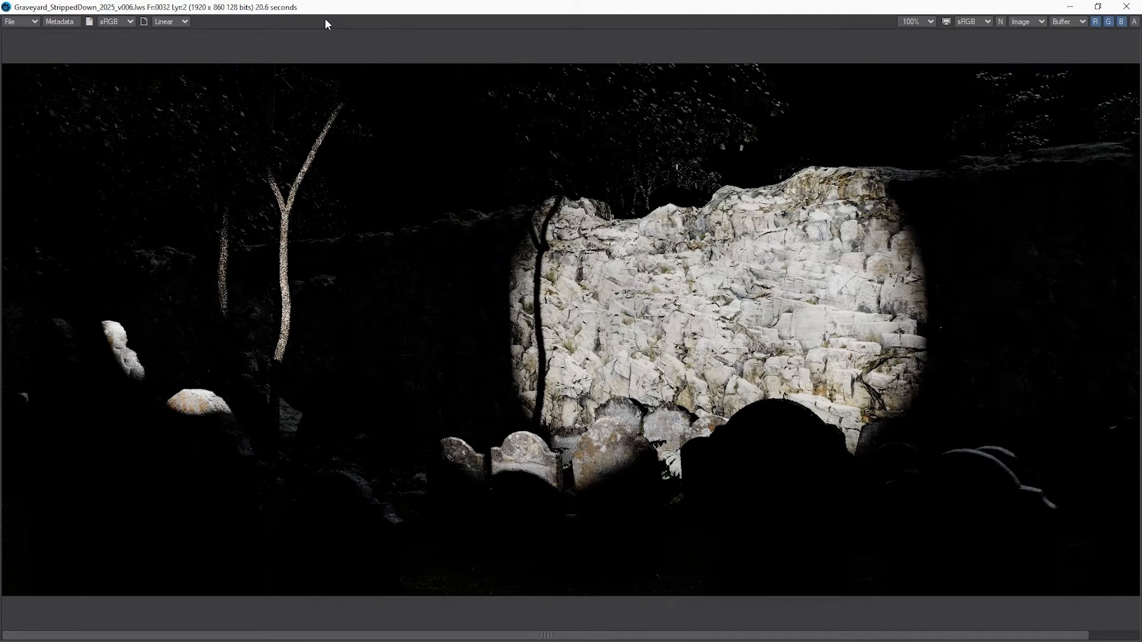
pyautogui.press('Up')
pyautogui.press('Down')
pyautogui.press('Up')
pyautogui.press('Down')
pyautogui.press('Up')
pyautogui.press('Down')
pyautogui.press('Up')
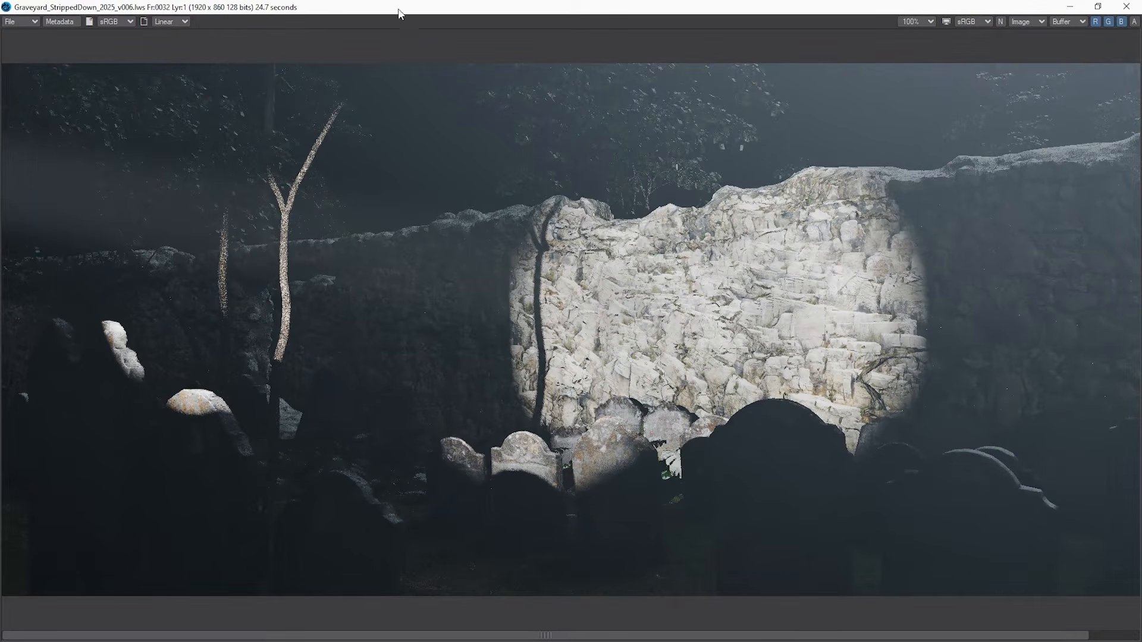
pyautogui.click(1069, 6)
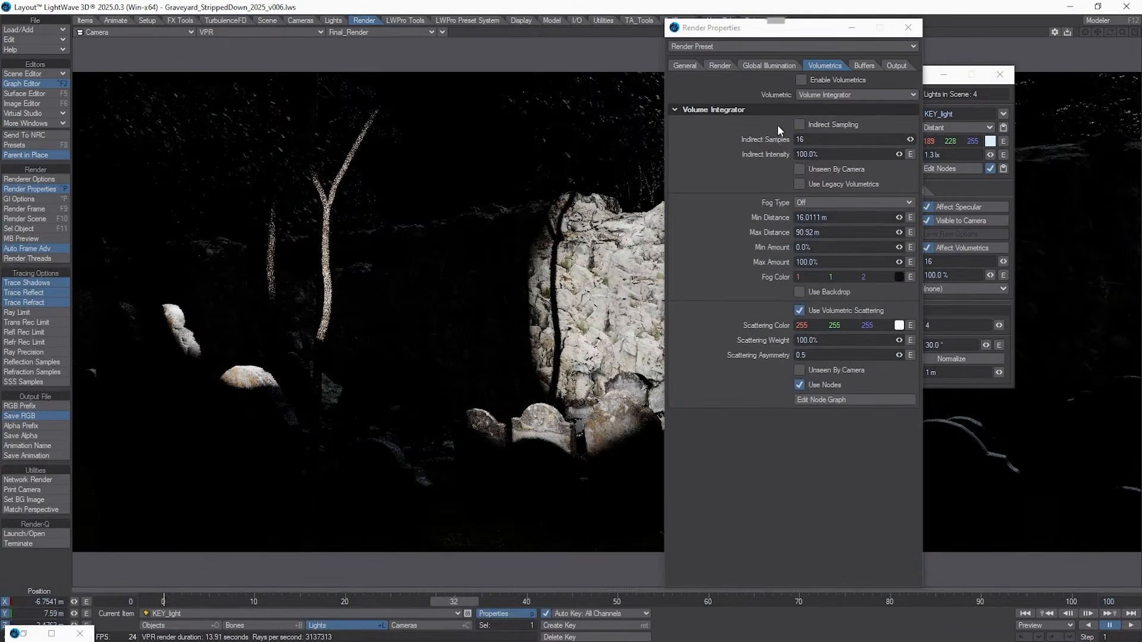
# Set the volumetric Fog Type to Realistic, turn Enable Volumetrics back on and close the render settings
pyautogui.click(842, 203)
pyautogui.click(828, 240)
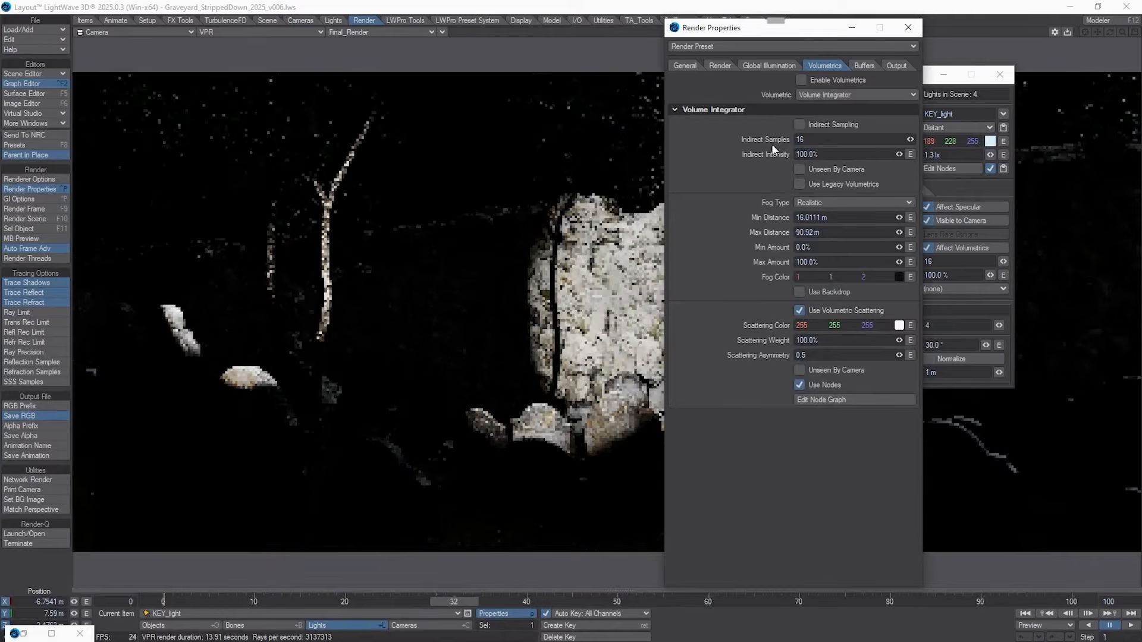
pyautogui.click(802, 80)
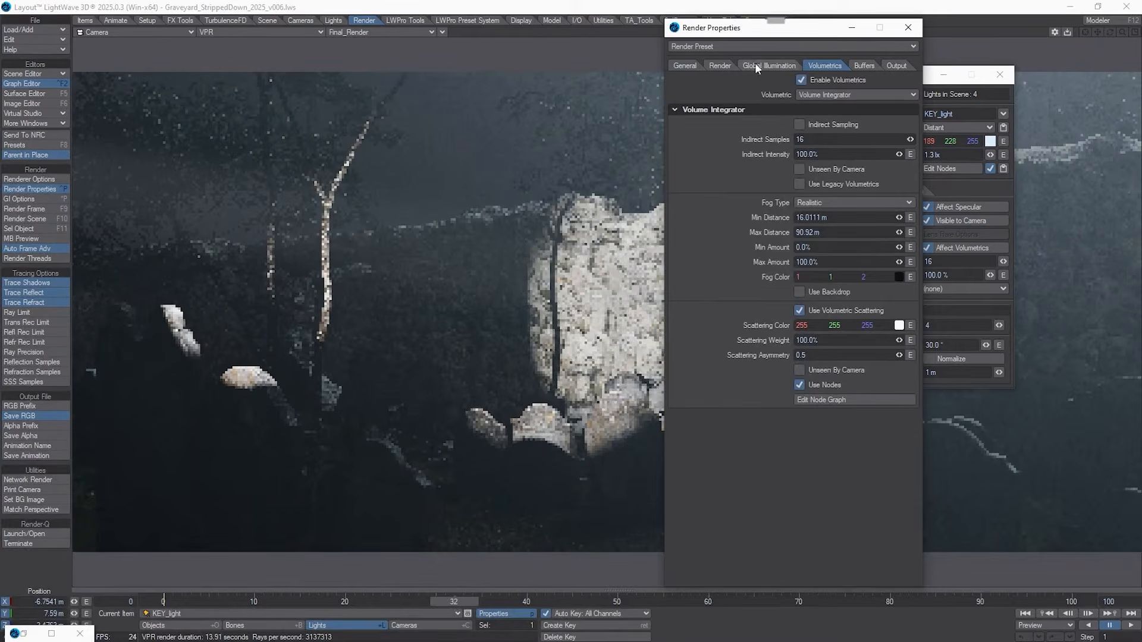
pyautogui.click(908, 27)
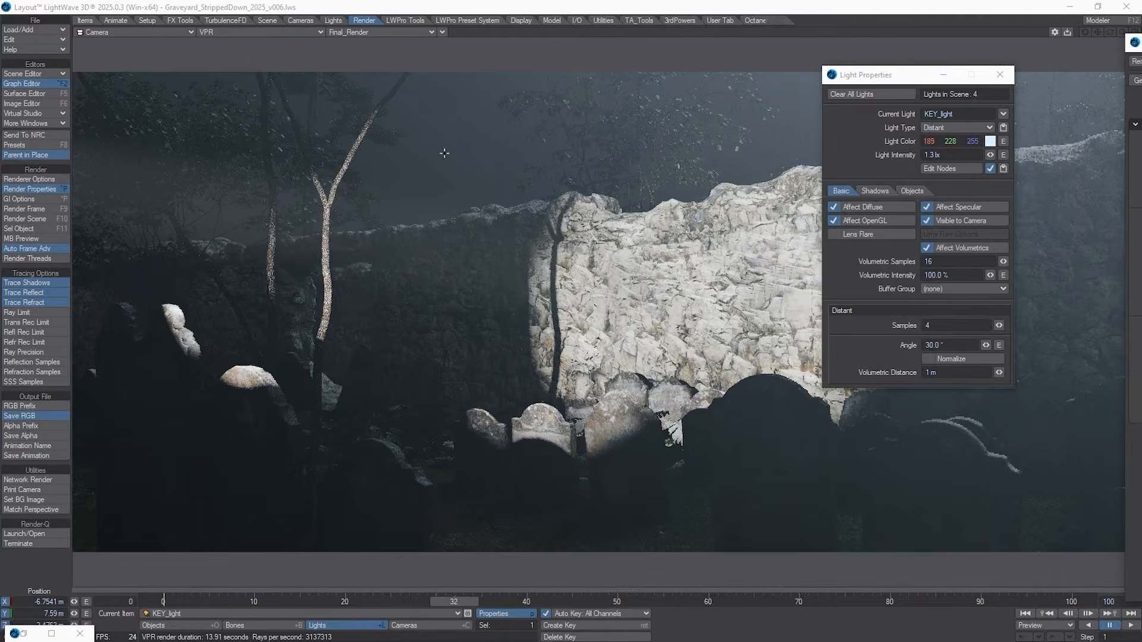
# Reopen the render settings, set the fog's Max Distance to 20 m and Min Distance to 5 m, keeping the preview unobstructed
pyautogui.hotkey('ctrl', 'p')
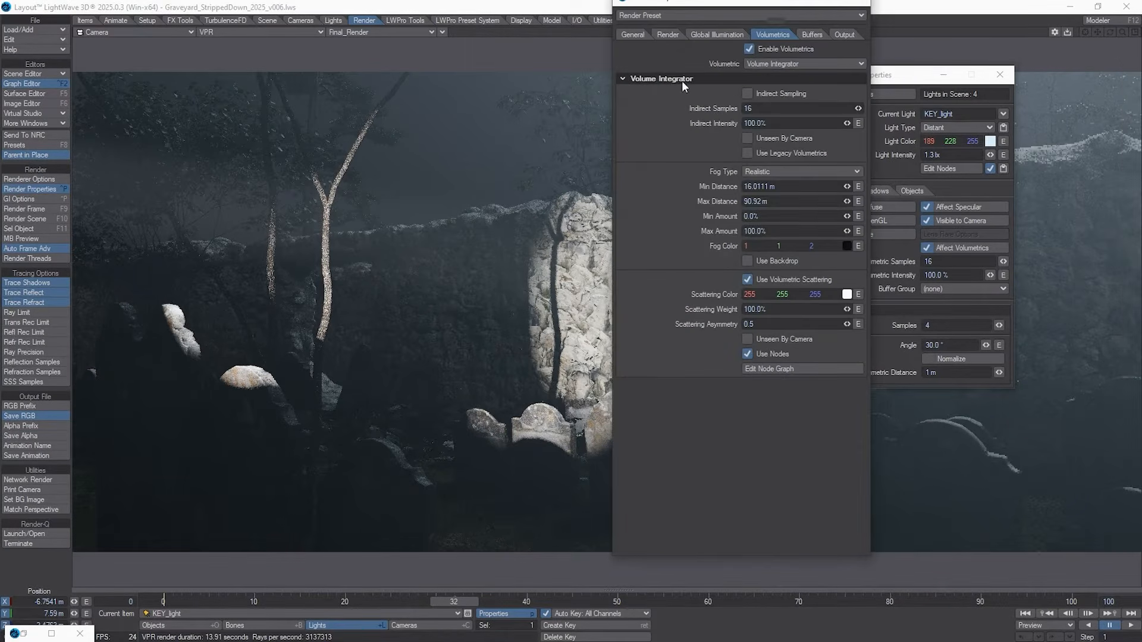
pyautogui.click(754, 201)
pyautogui.write('20')
pyautogui.press('Tab')
pyautogui.click(801, 185)
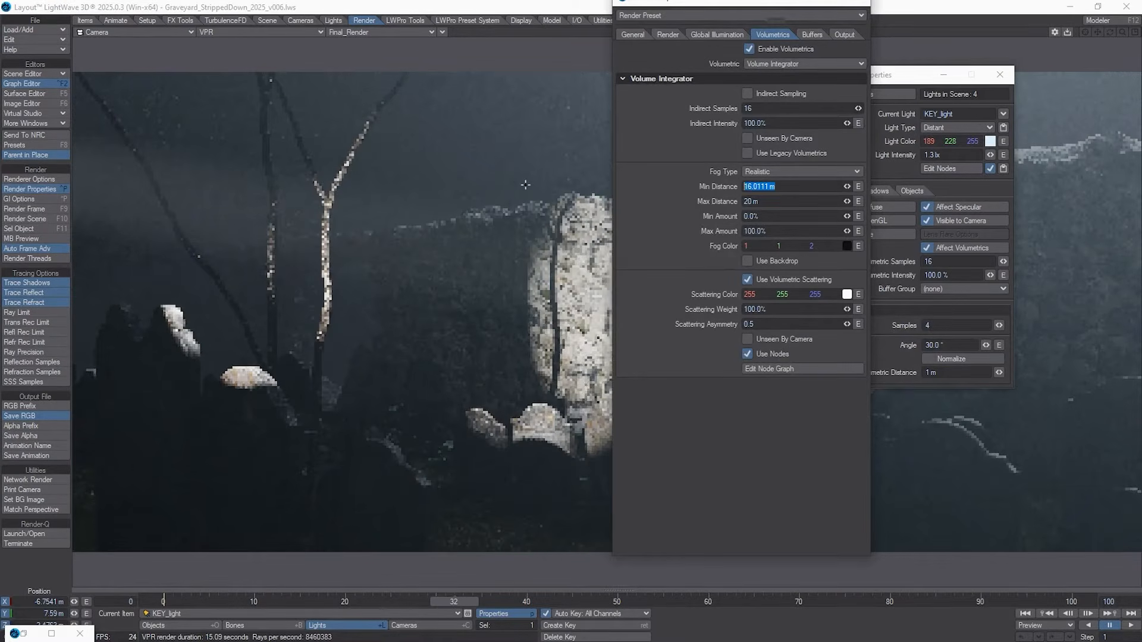
pyautogui.write('5')
pyautogui.press('Tab')
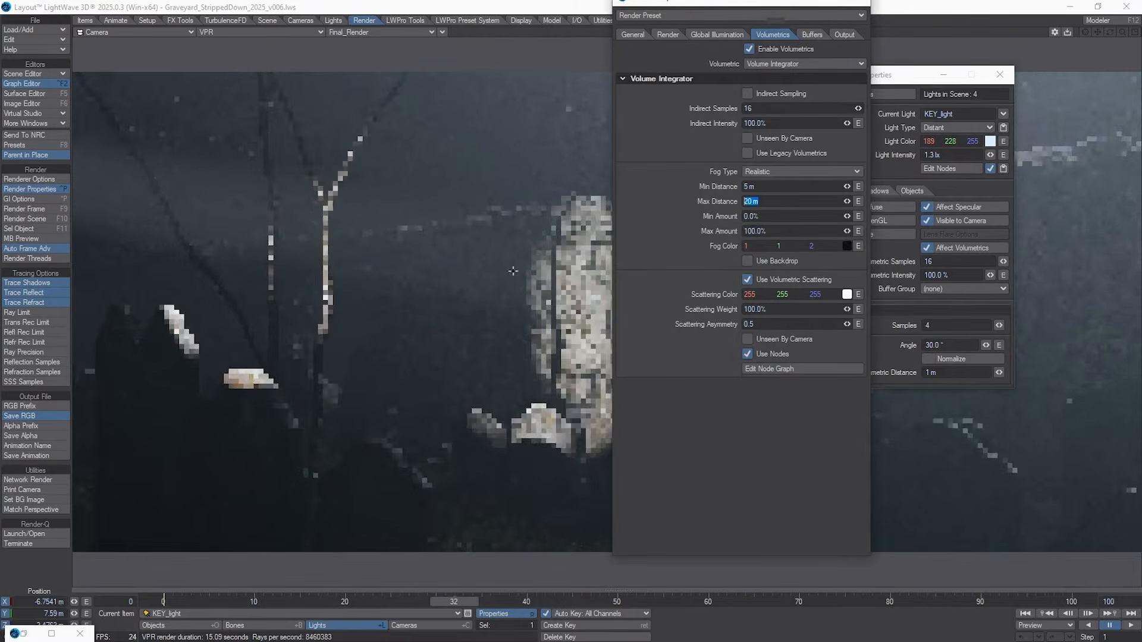
pyautogui.moveTo(697, 11); pyautogui.dragTo(903, 43)
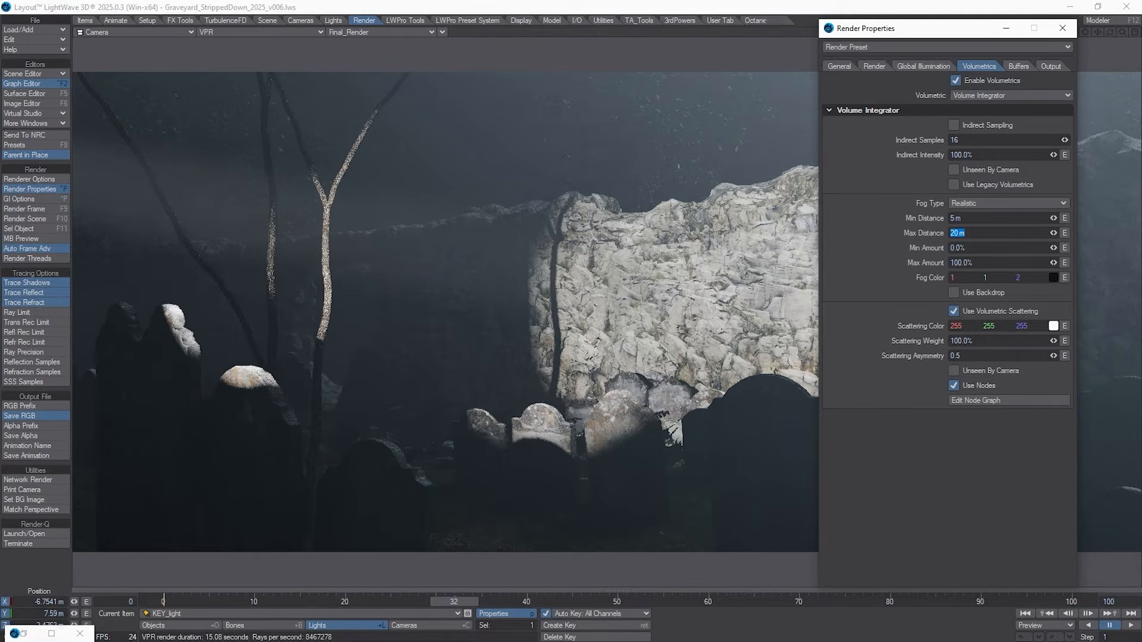
# Show the scene in a Textured Shaded Solid Perspective view with the whole graveyard visible, and close the render settings
pyautogui.click(291, 31)
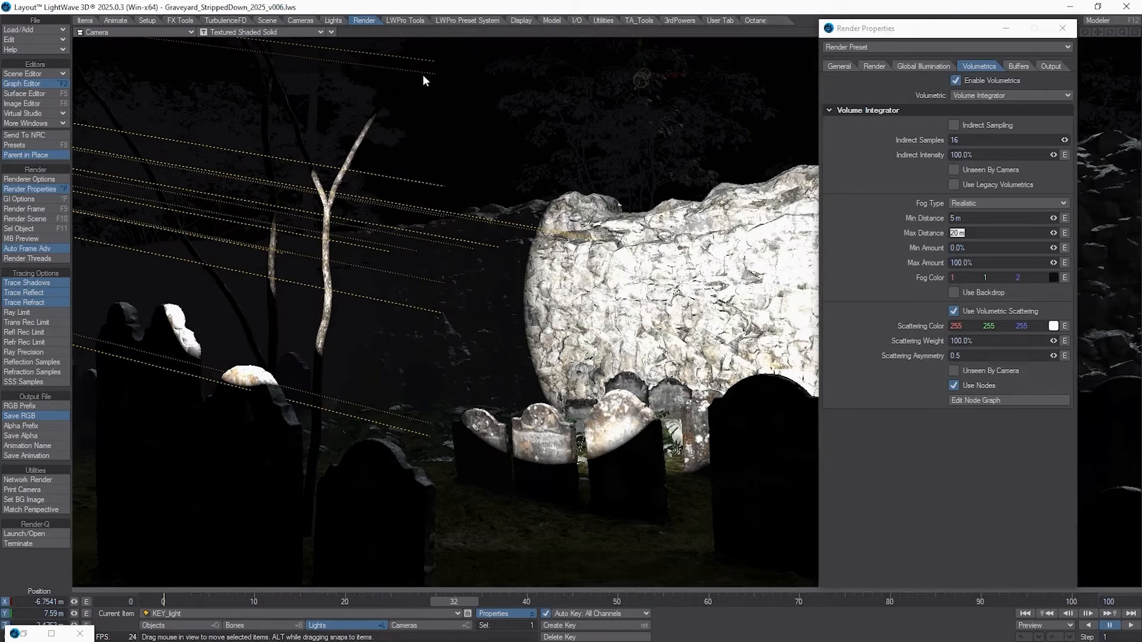
pyautogui.click(121, 32)
pyautogui.click(130, 81)
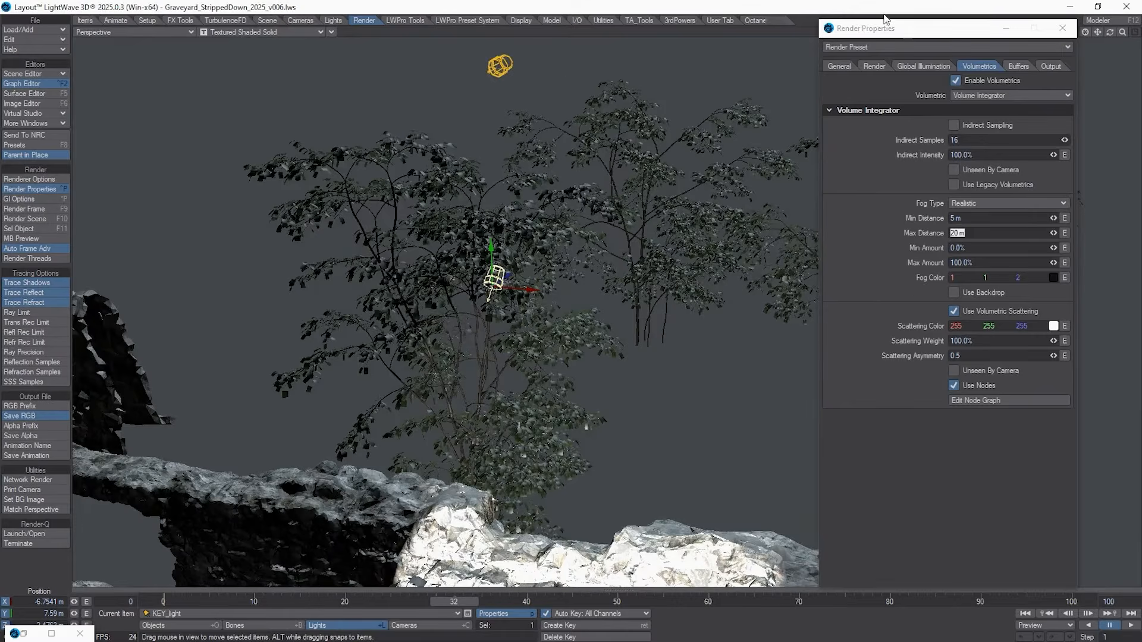
pyautogui.click(1062, 28)
pyautogui.moveTo(1112, 32); pyautogui.dragTo(1137, 38)
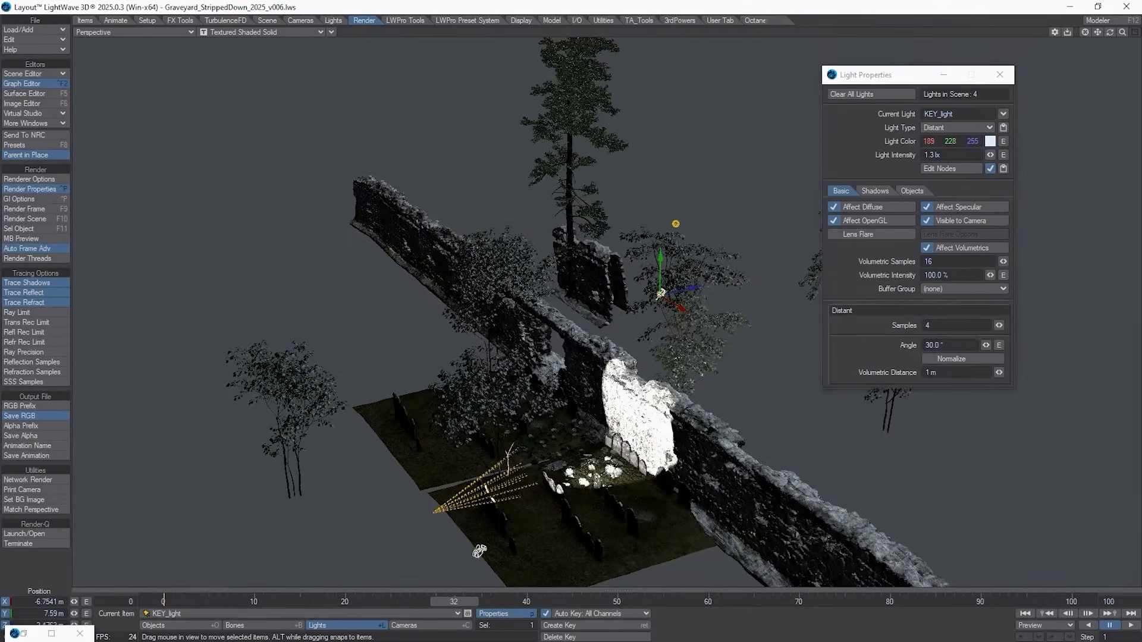
# Select Myst in the Scene Editor and activate it, keeping its entire volume in view beside the editor
pyautogui.moveTo(1141, 220); pyautogui.dragTo(371, 218)
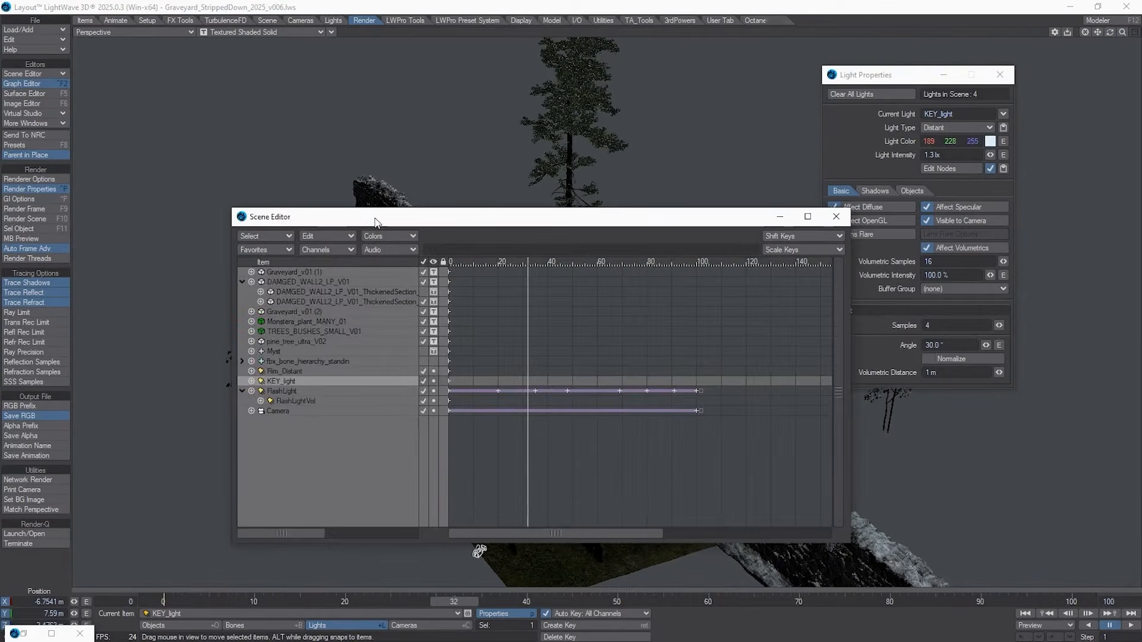
pyautogui.click(295, 351)
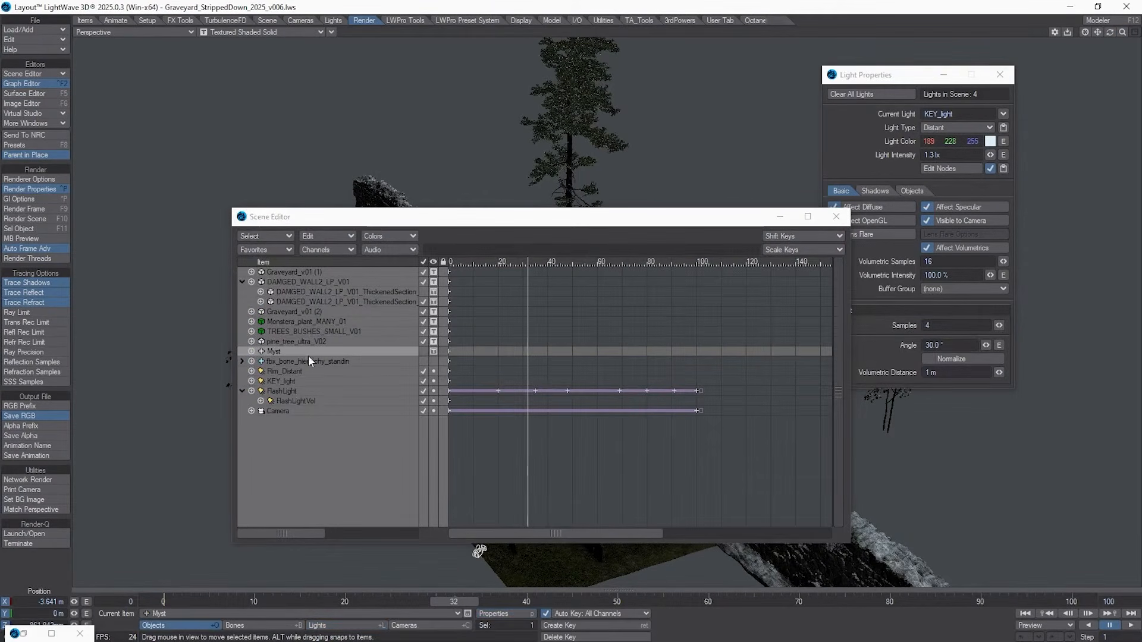
pyautogui.click(422, 351)
pyautogui.moveTo(504, 215); pyautogui.dragTo(864, 151)
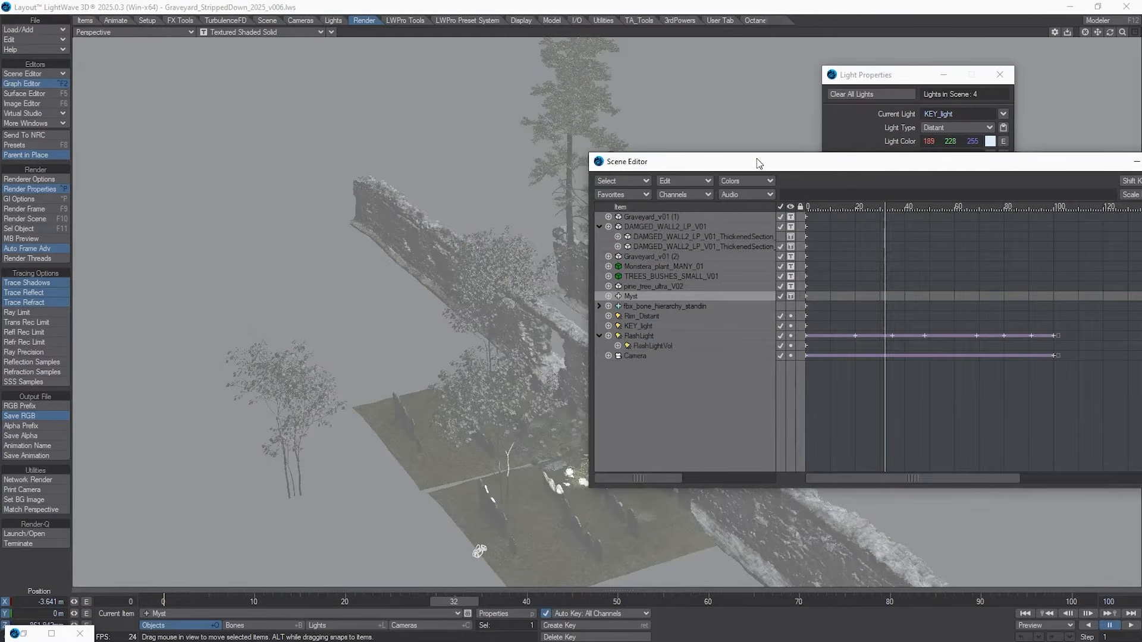
pyautogui.moveTo(759, 160); pyautogui.dragTo(918, 167)
pyautogui.moveTo(1122, 33); pyautogui.dragTo(1122, 33)
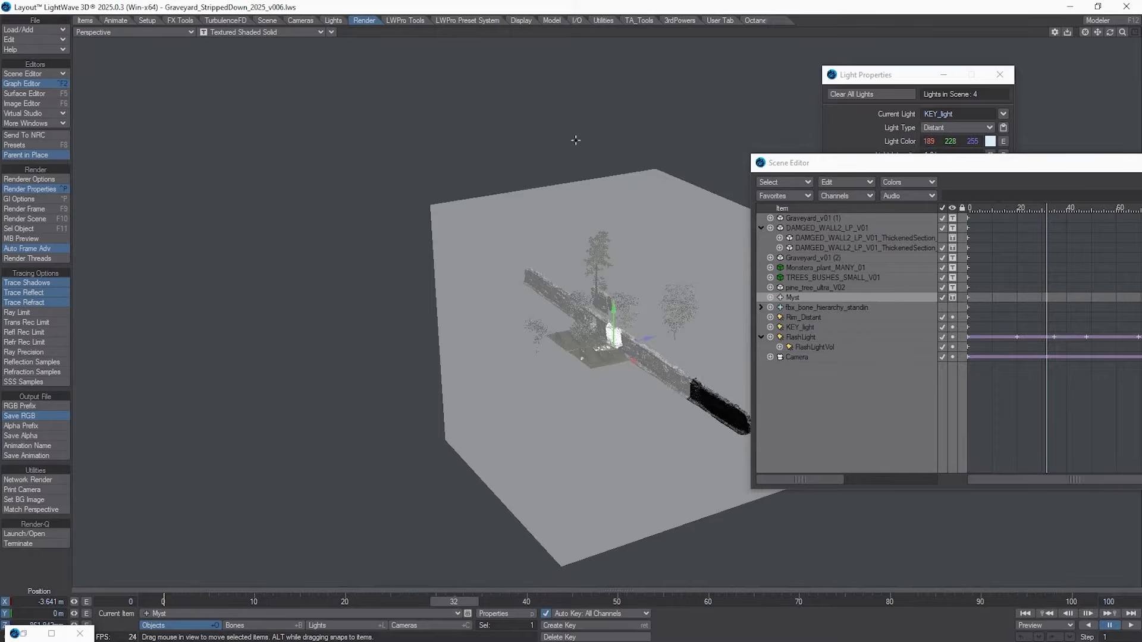
# Open Myst's object properties, preview the Sphere and Cone volumetric types, and return the type to Cube
pyautogui.doubleClick(836, 293)
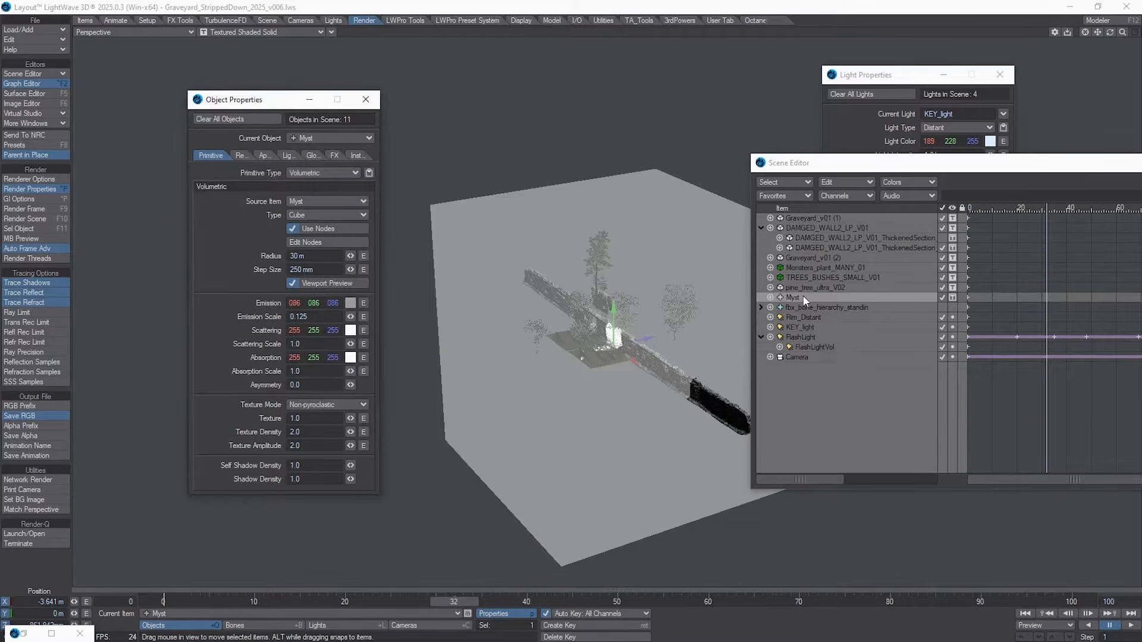
pyautogui.click(333, 217)
pyautogui.click(330, 227)
pyautogui.click(351, 215)
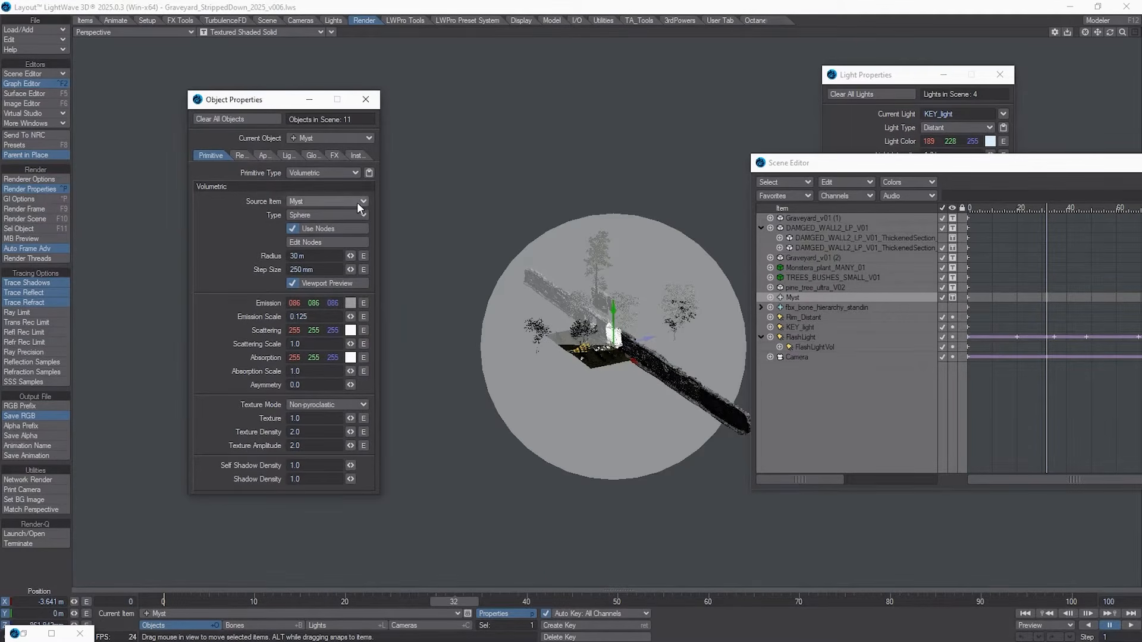
pyautogui.click(351, 221)
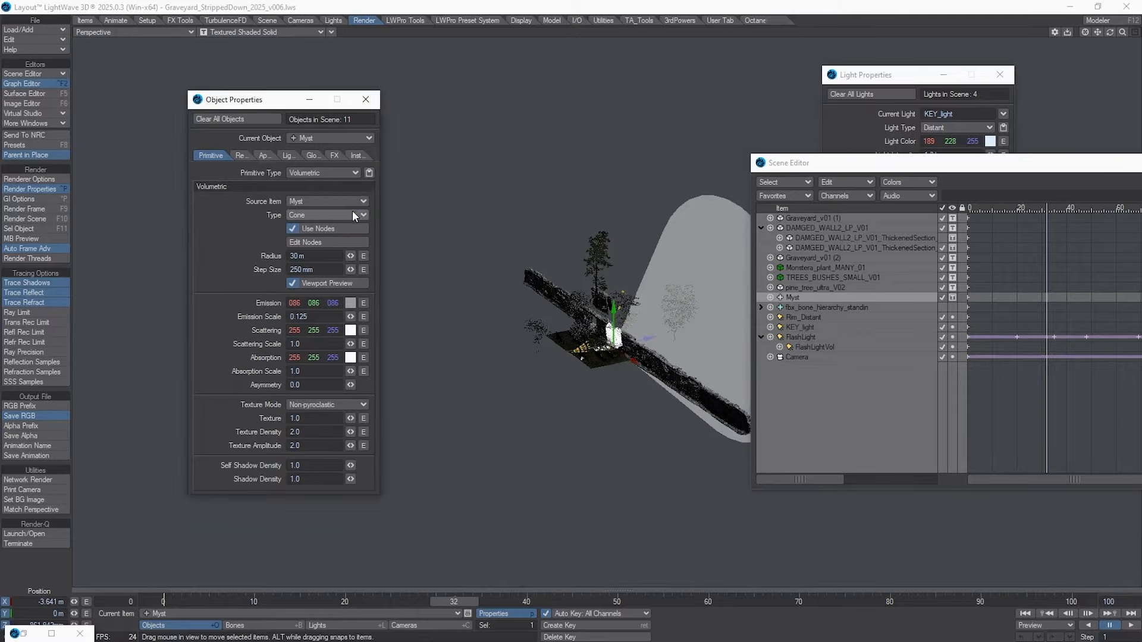
pyautogui.click(352, 211)
pyautogui.click(349, 192)
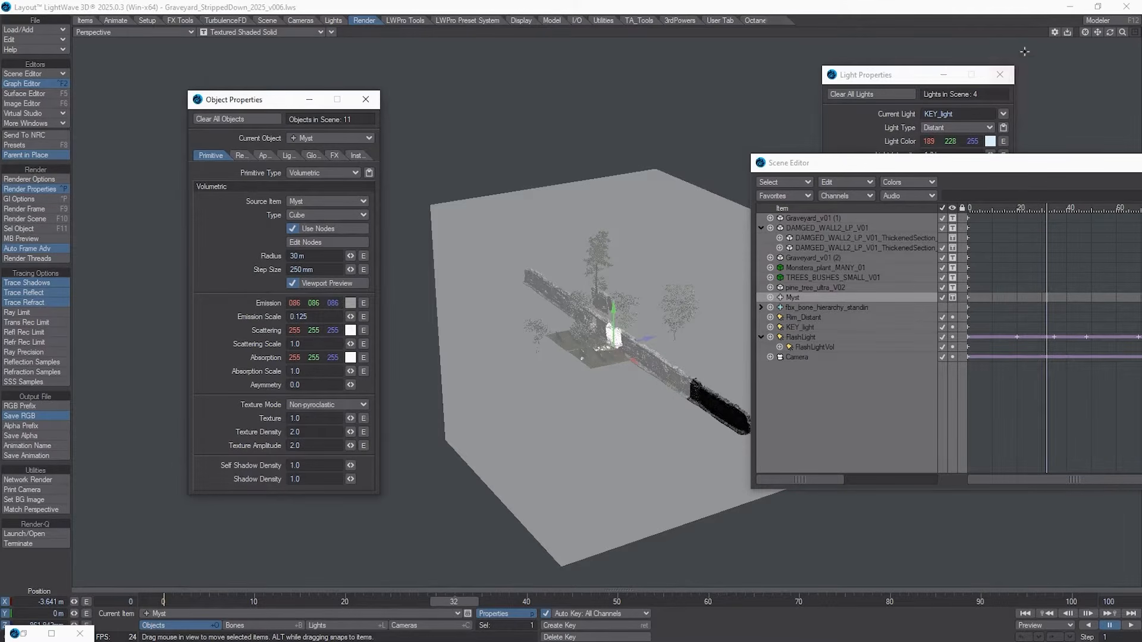
# Open Myst's node graph, move the Turbulence (1) node away from the other nodes and open its settings
pyautogui.moveTo(1108, 34)
pyautogui.mouseDown()
pyautogui.moveTo(1079, 31)
pyautogui.moveTo(1109, 33)
pyautogui.mouseUp()
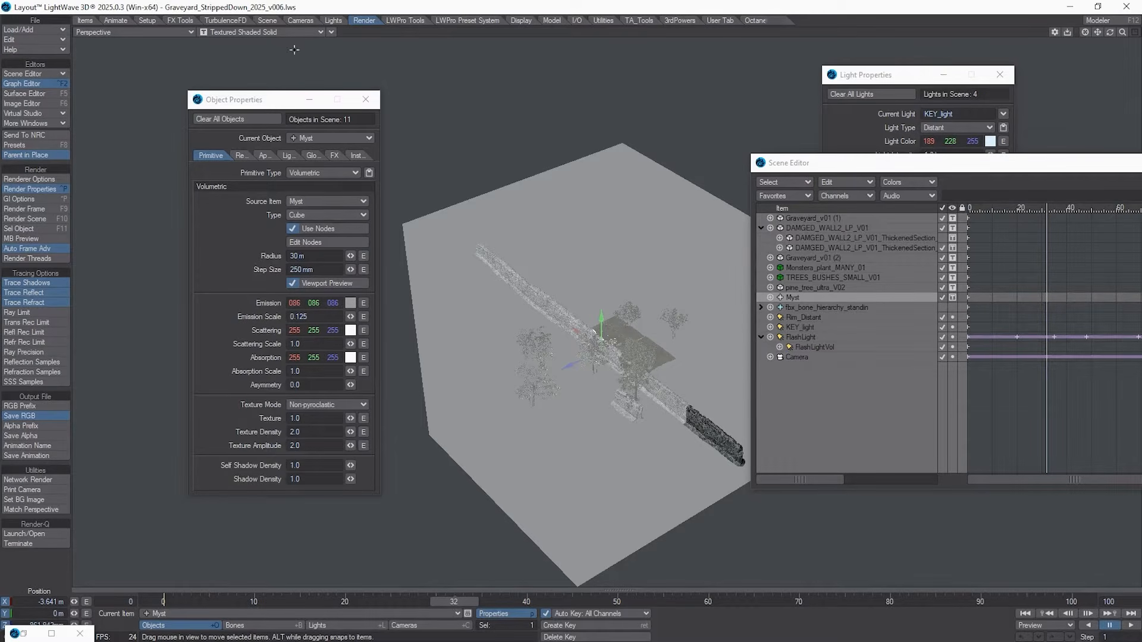
pyautogui.moveTo(276, 107); pyautogui.dragTo(216, 84)
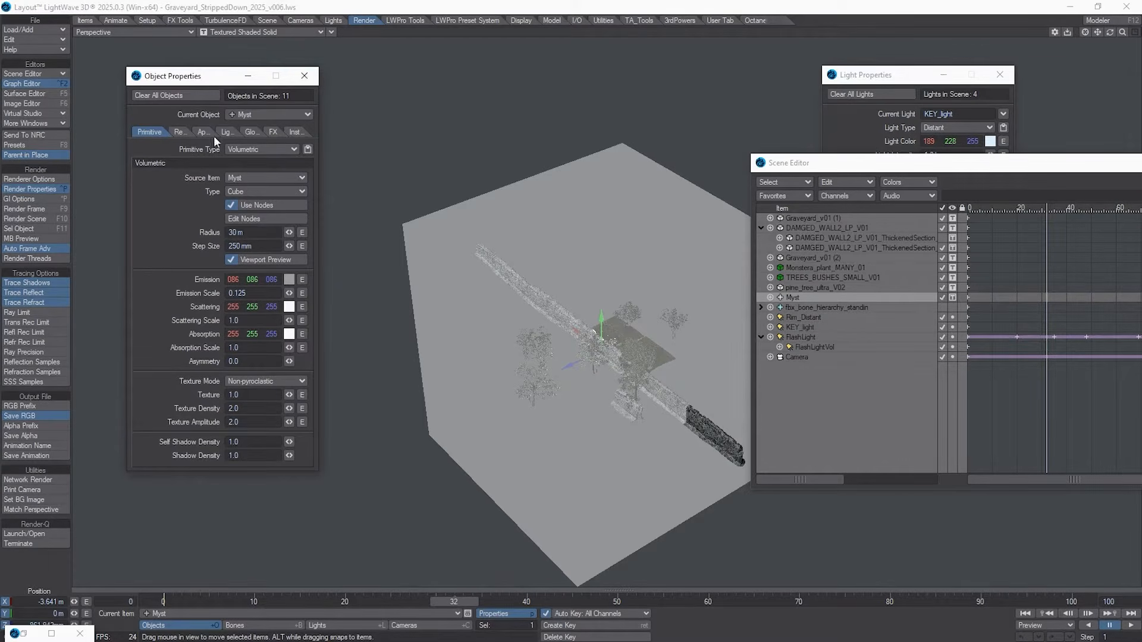
pyautogui.click(241, 220)
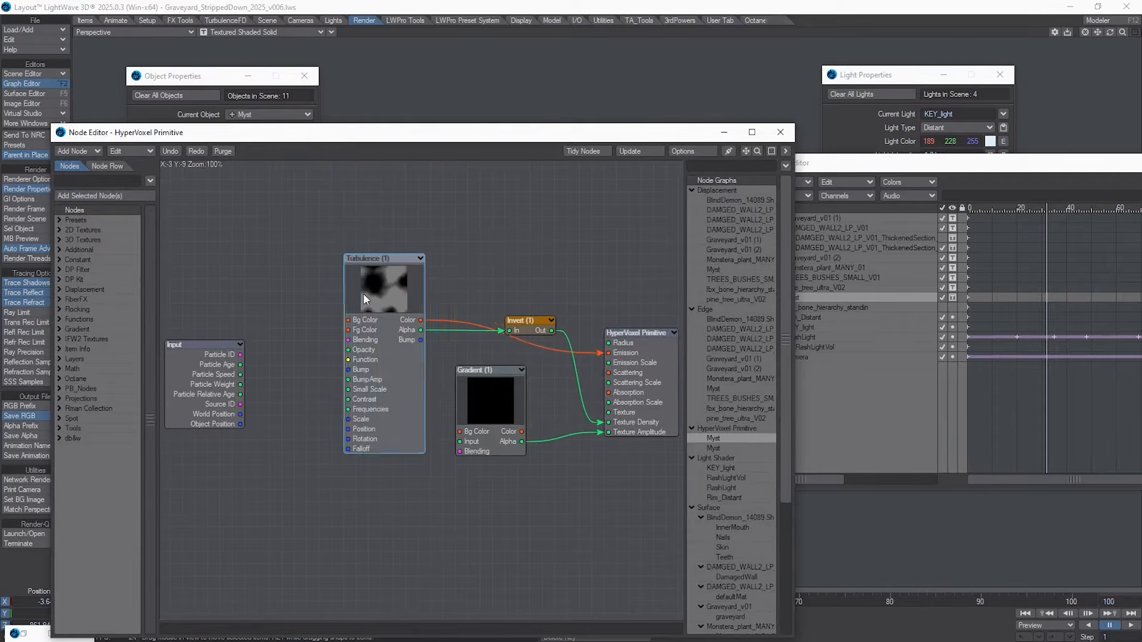
pyautogui.moveTo(376, 297); pyautogui.dragTo(326, 259)
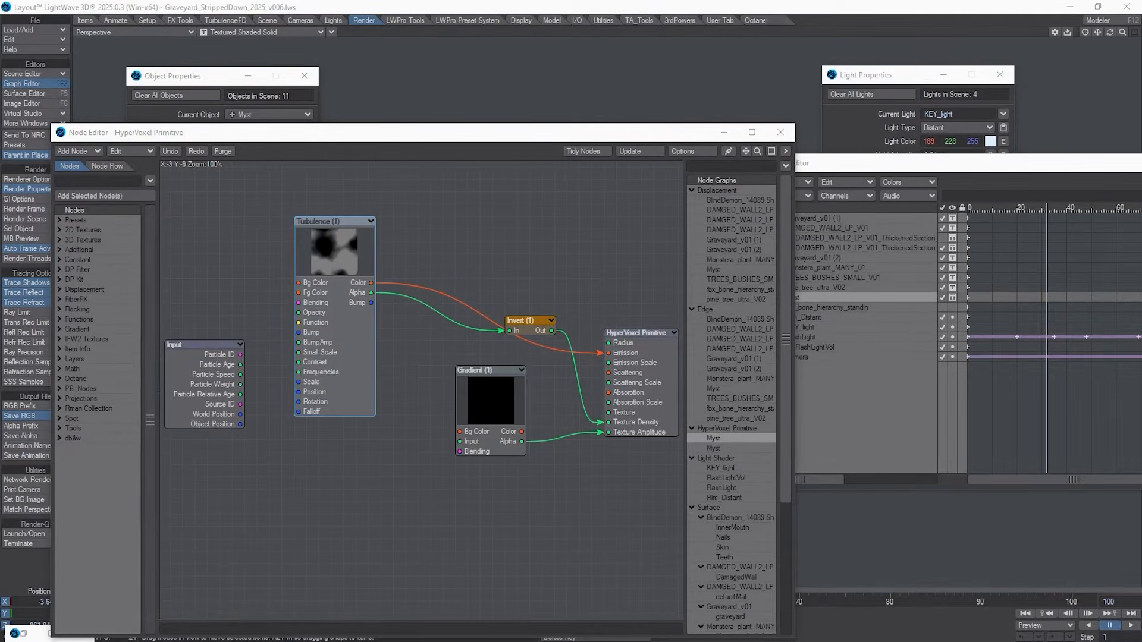
pyautogui.doubleClick(364, 264)
pyautogui.moveTo(394, 269); pyautogui.dragTo(500, 273)
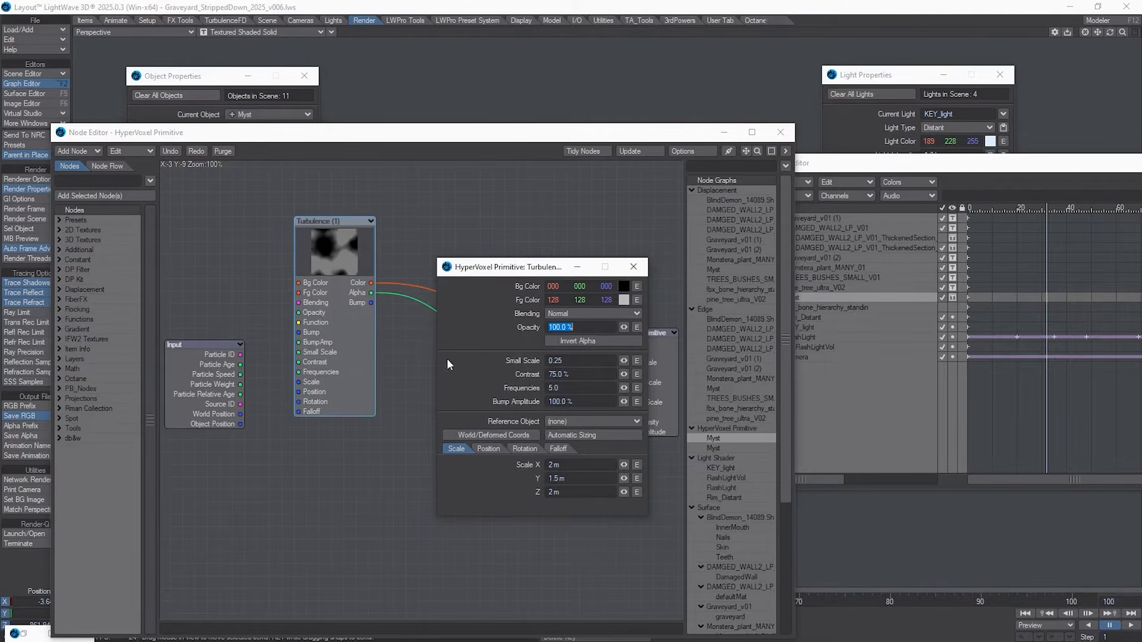
pyautogui.moveTo(491, 267); pyautogui.dragTo(556, 235)
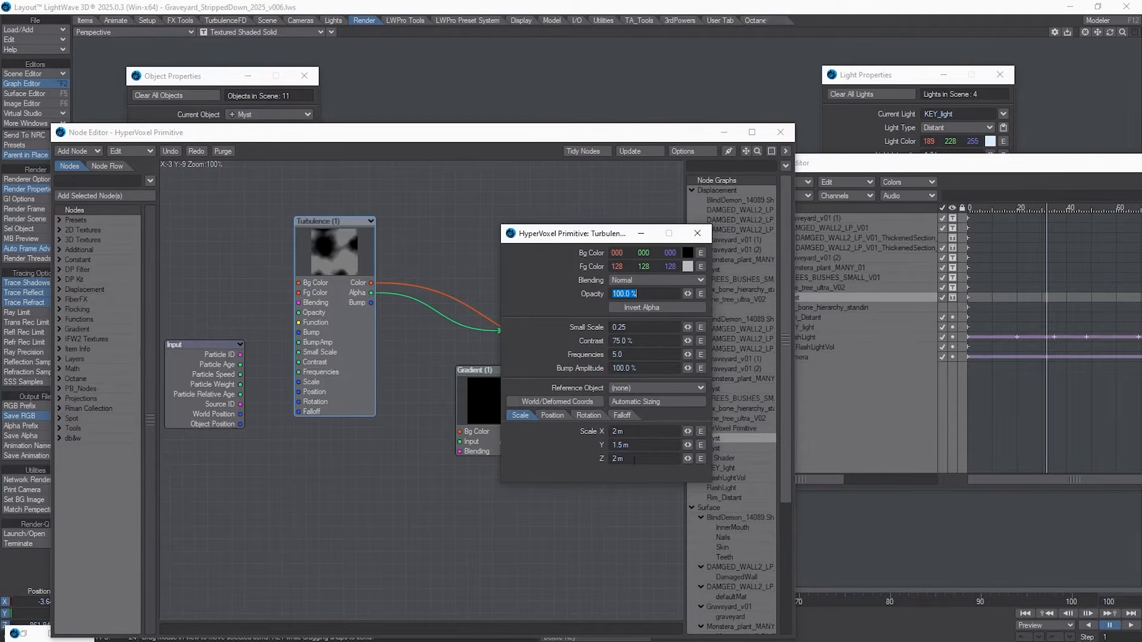
# Examine the Turbulence node's Rotation and Position settings, inspect the X, Y and Z position envelopes in the Graph Editor and close it
pyautogui.click(589, 415)
pyautogui.click(553, 416)
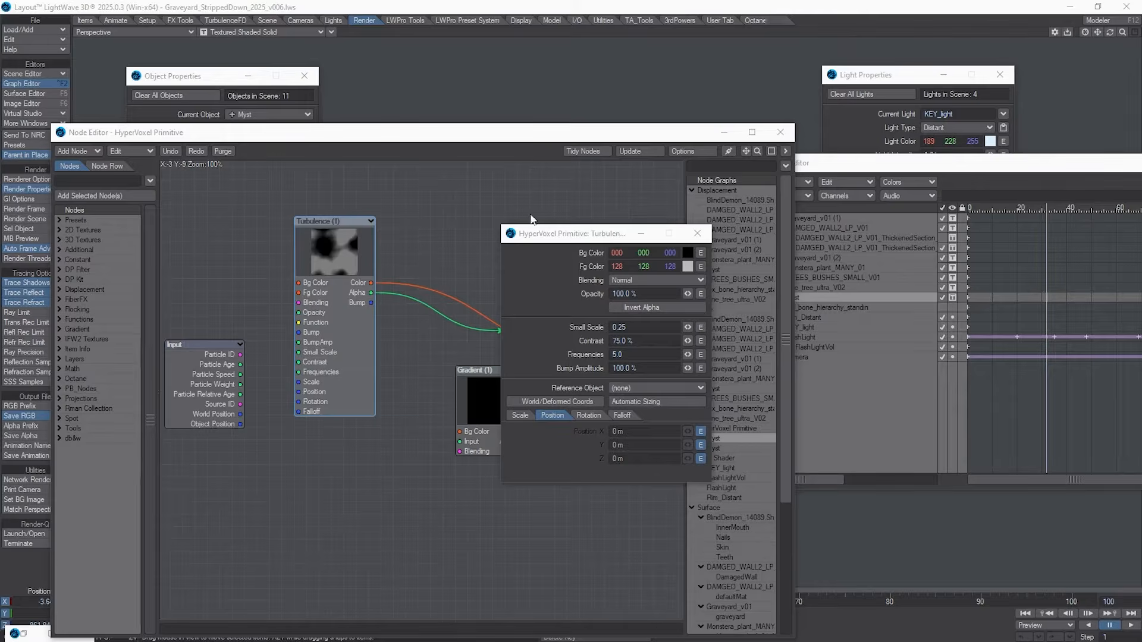
pyautogui.moveTo(499, 135); pyautogui.dragTo(1141, 115)
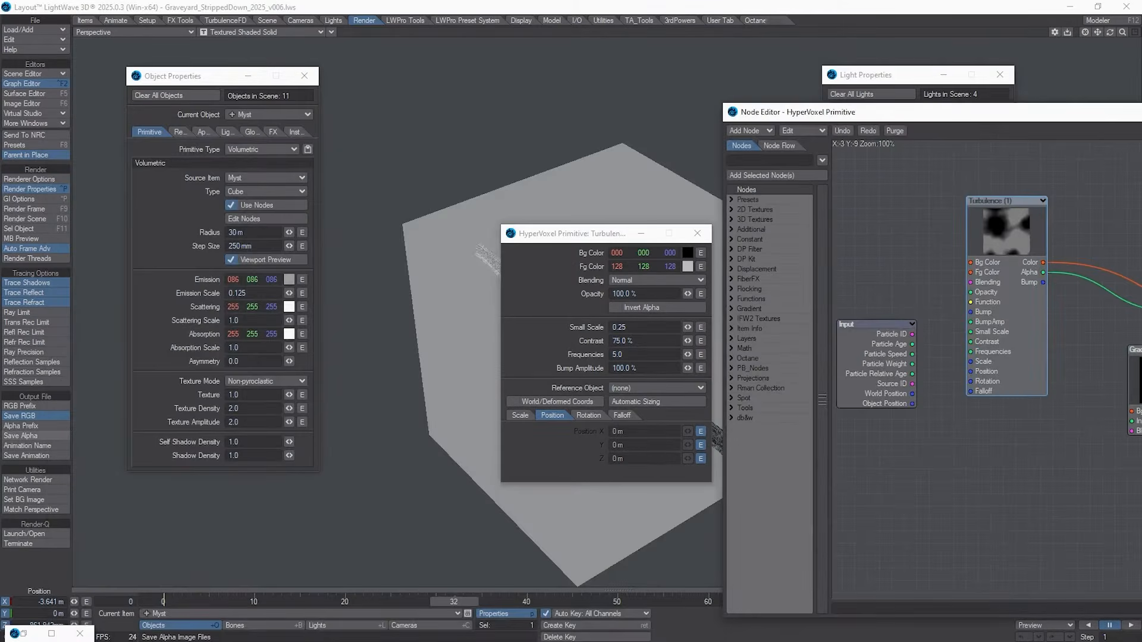
pyautogui.click(700, 432)
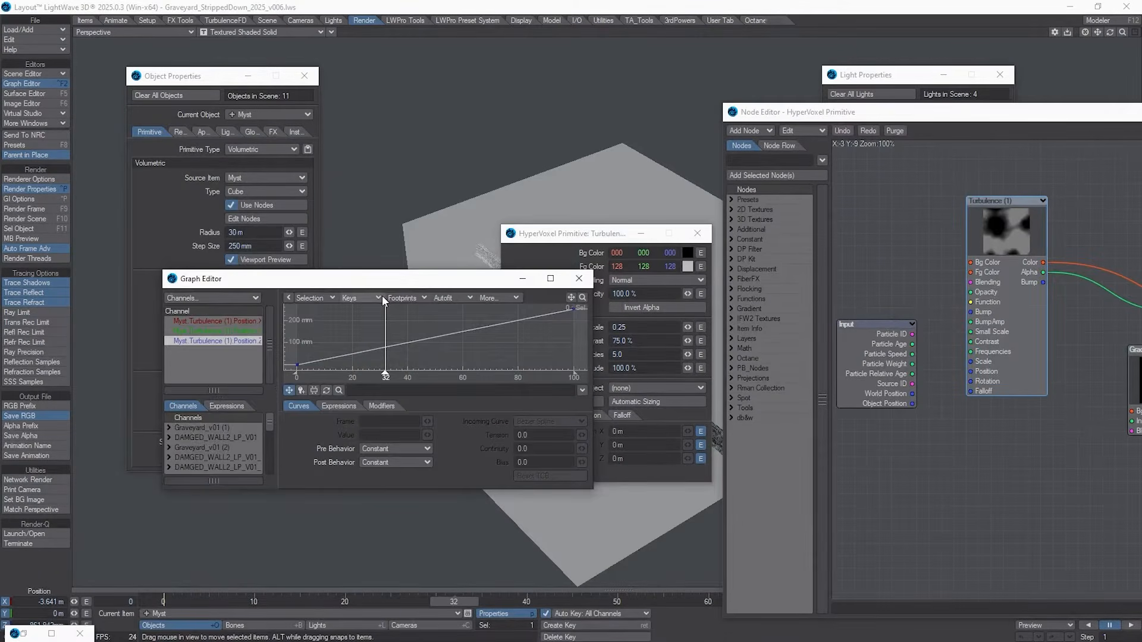
pyautogui.click(205, 332)
pyautogui.click(210, 323)
pyautogui.click(221, 347)
pyautogui.click(221, 324)
pyautogui.click(215, 341)
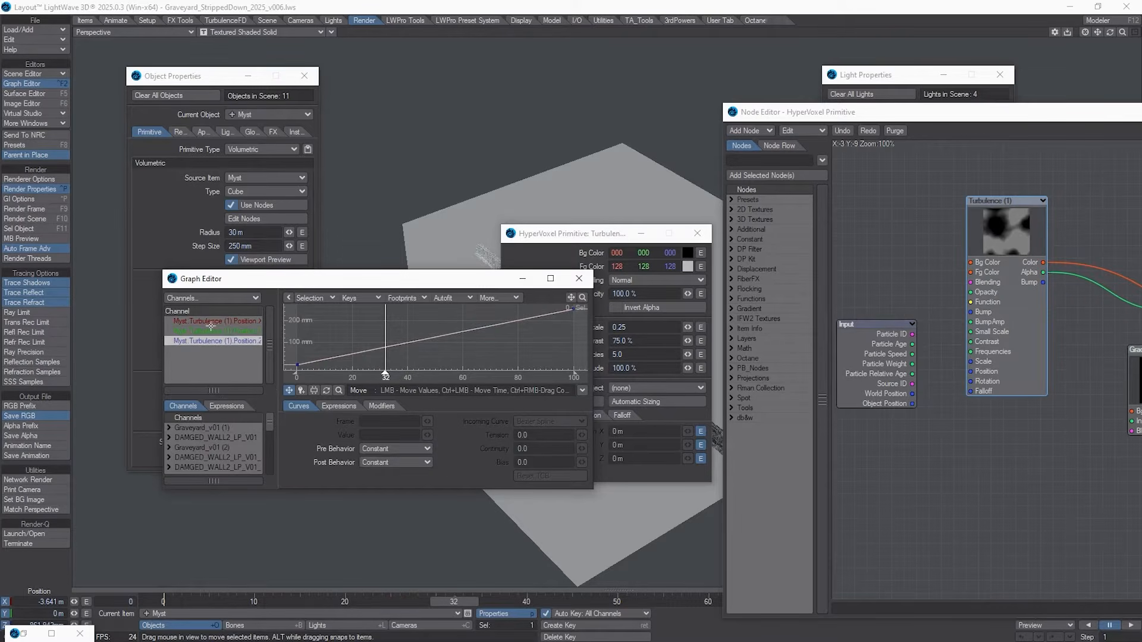
pyautogui.moveTo(385, 374)
pyautogui.mouseDown()
pyautogui.moveTo(482, 375)
pyautogui.moveTo(318, 375)
pyautogui.moveTo(491, 375)
pyautogui.moveTo(382, 375)
pyautogui.moveTo(327, 432)
pyautogui.moveTo(386, 375)
pyautogui.mouseUp()
pyautogui.click(579, 278)
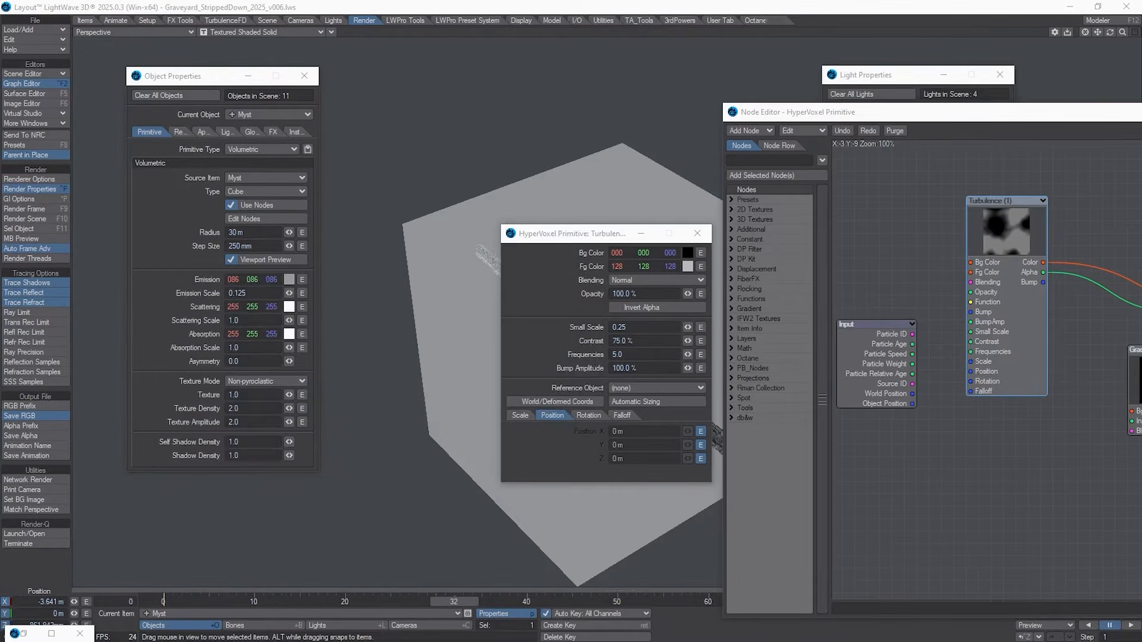
# Show the scene through the current camera and set the viewport's display mode to VPR
pyautogui.click(162, 33)
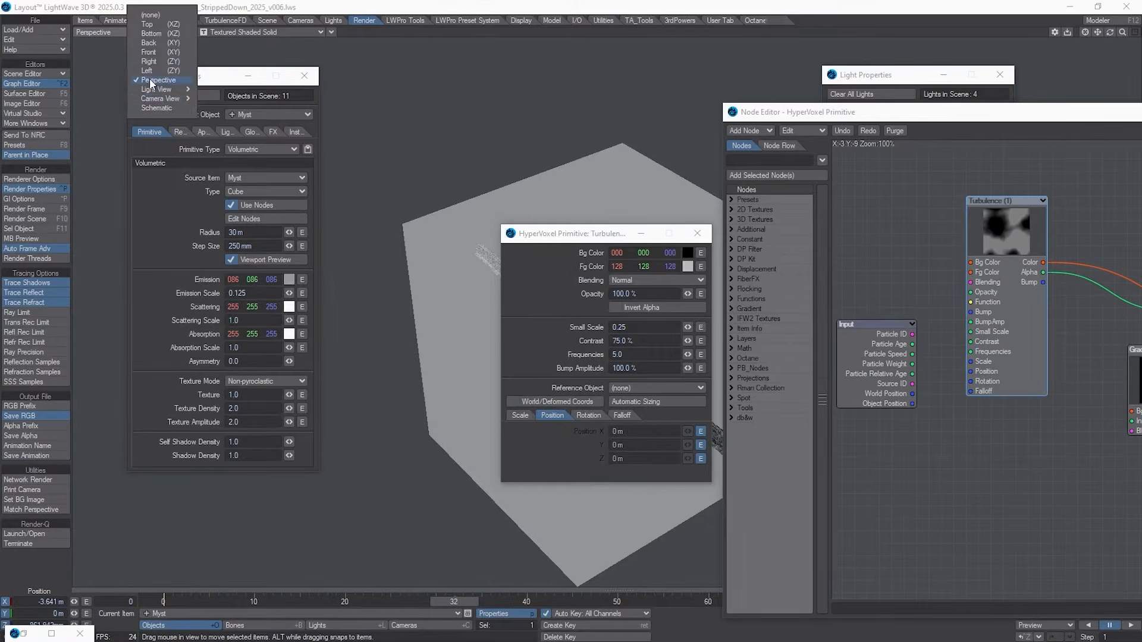
pyautogui.moveTo(156, 98)
pyautogui.click(230, 98)
pyautogui.click(248, 32)
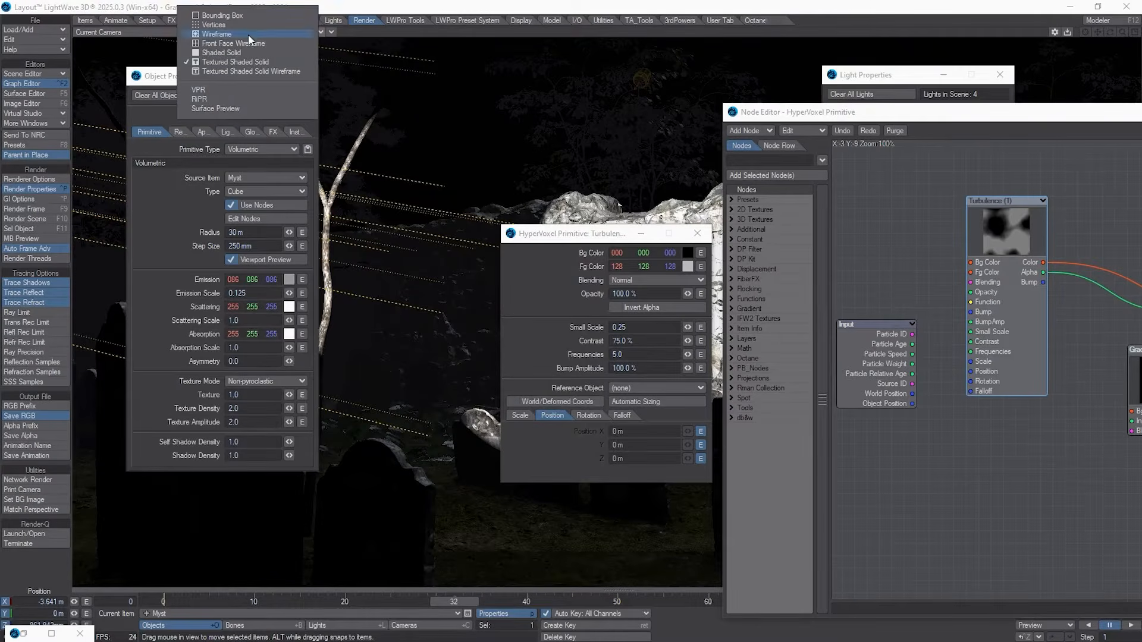
pyautogui.click(241, 90)
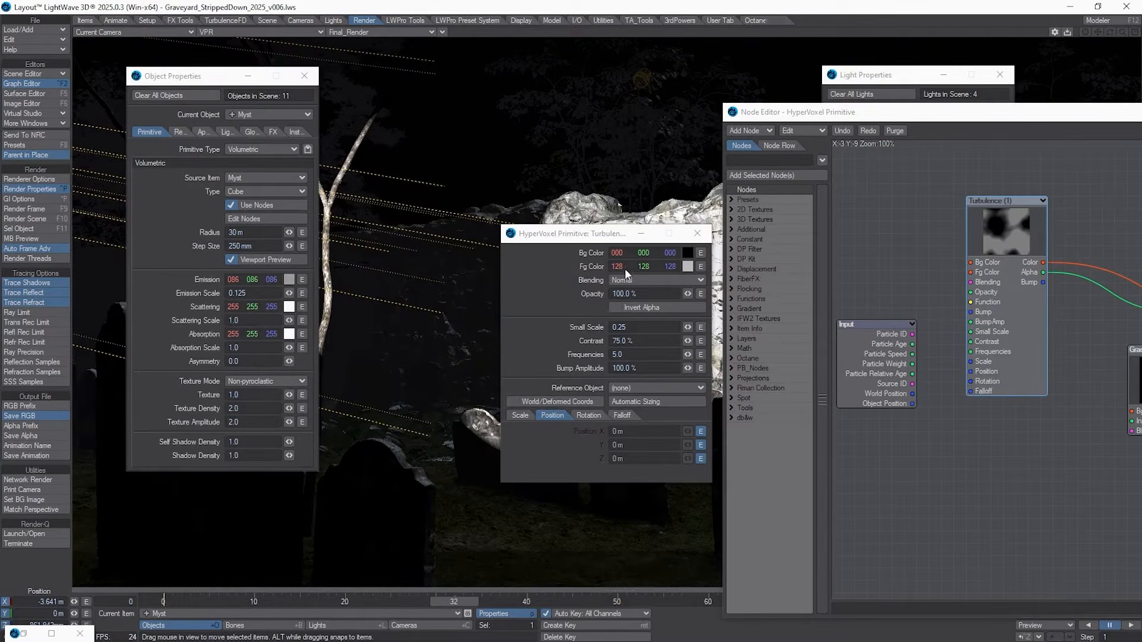
# Clear the VPR preview by moving the Turbulence, Object Properties, Node Editor, Light Properties and Scene Editor windows aside
pyautogui.moveTo(587, 232); pyautogui.dragTo(1141, 304)
pyautogui.moveTo(201, 72); pyautogui.dragTo(0, 98)
pyautogui.moveTo(863, 113); pyautogui.dragTo(1141, 128)
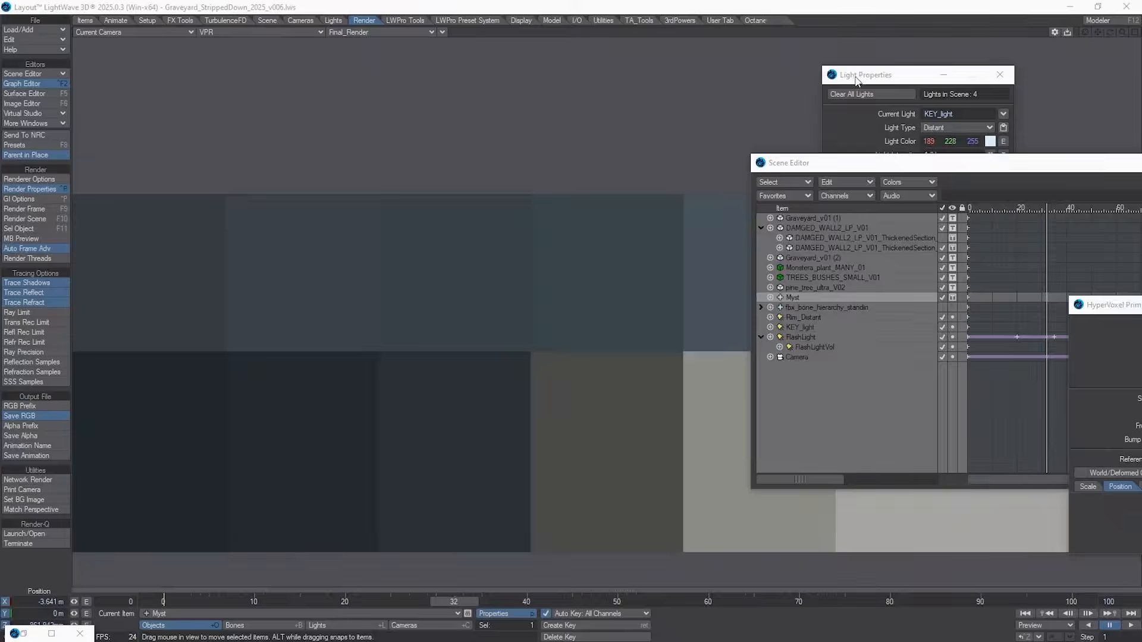
pyautogui.moveTo(924, 80); pyautogui.dragTo(1141, 104)
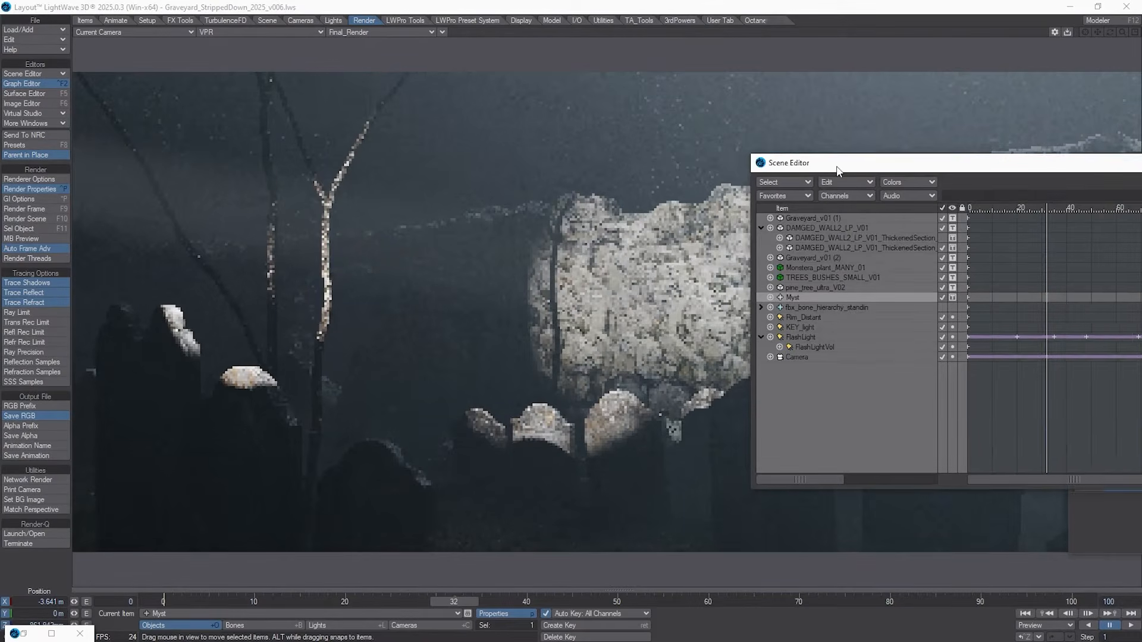
pyautogui.moveTo(838, 171); pyautogui.dragTo(765, 64)
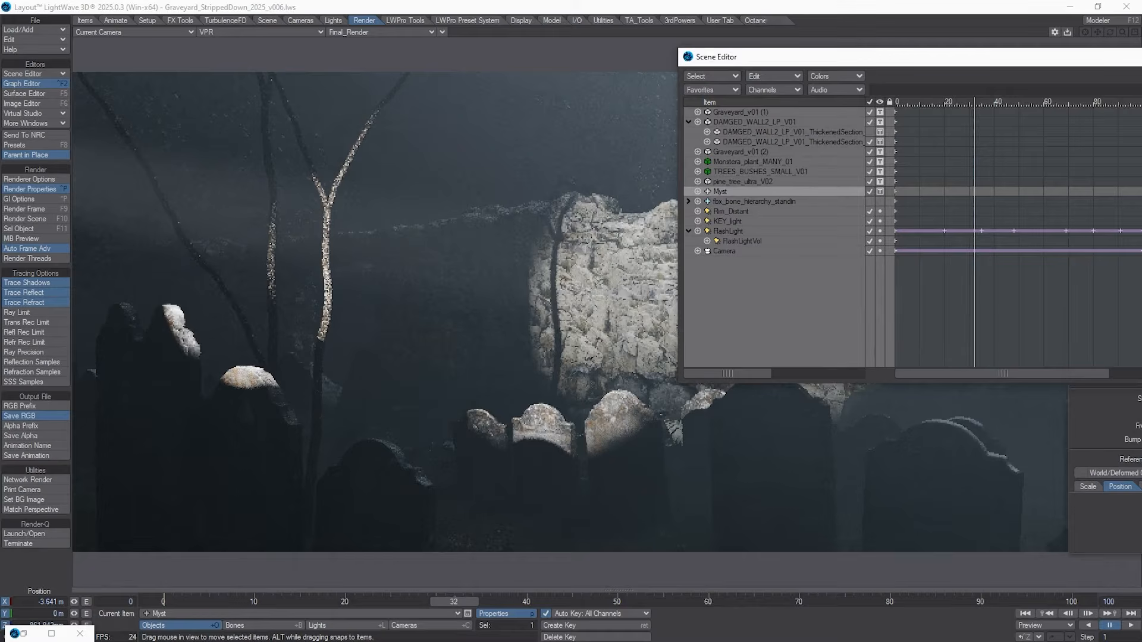
# Try the Volume Integrator's fog type set to Off, keeping the Render Properties and Scene Editor windows clear of the preview
pyautogui.hotkey('ctrl', 'p')
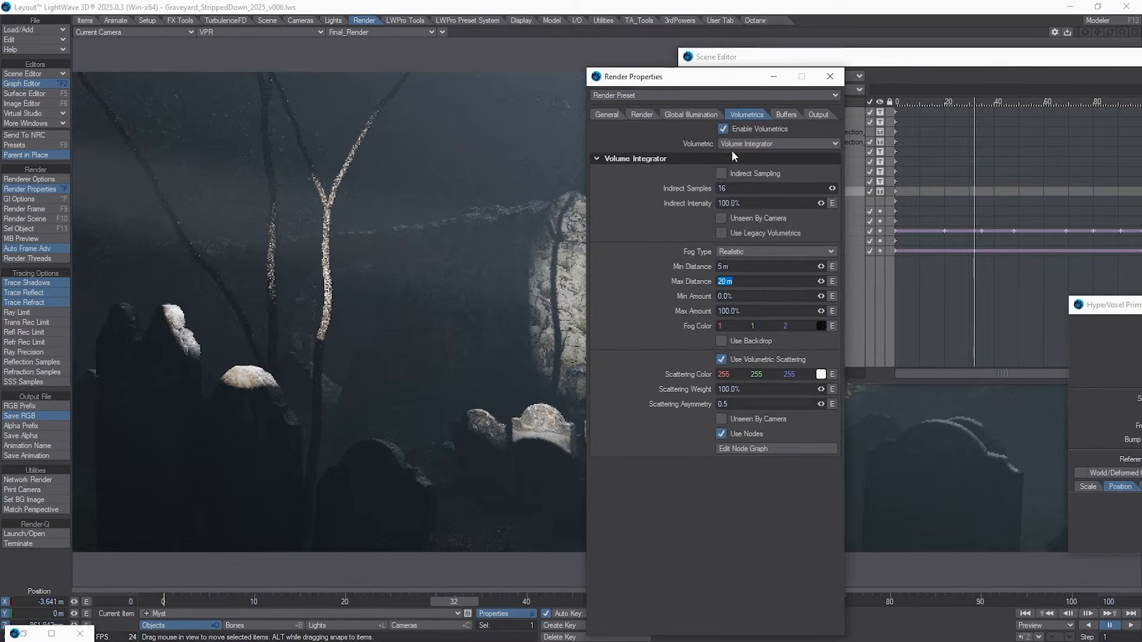
pyautogui.click(743, 253)
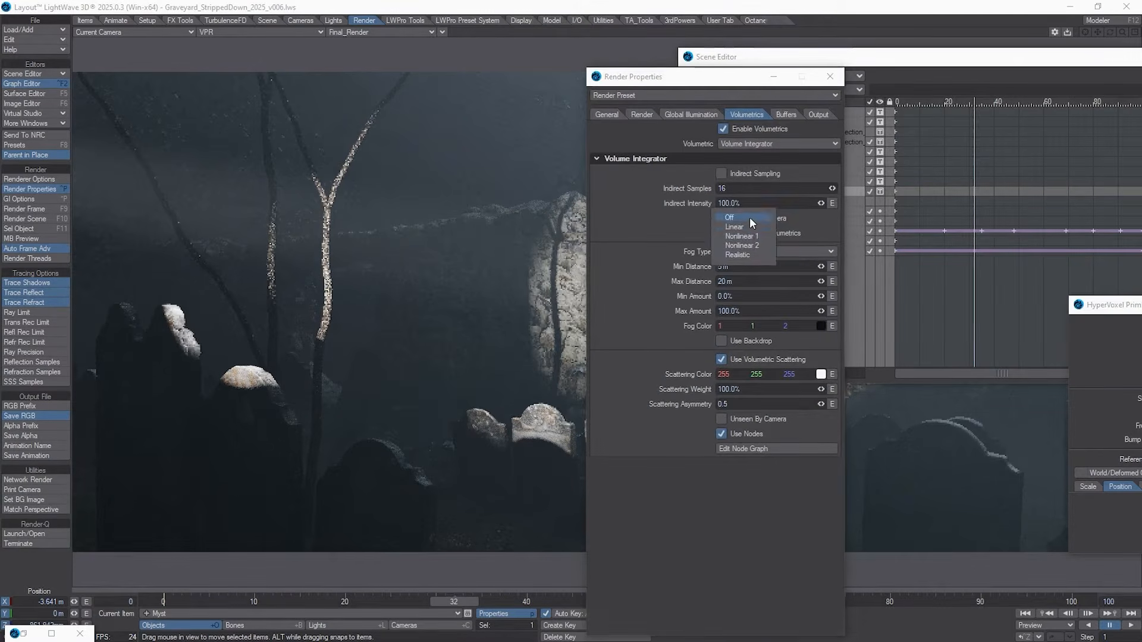
pyautogui.click(749, 218)
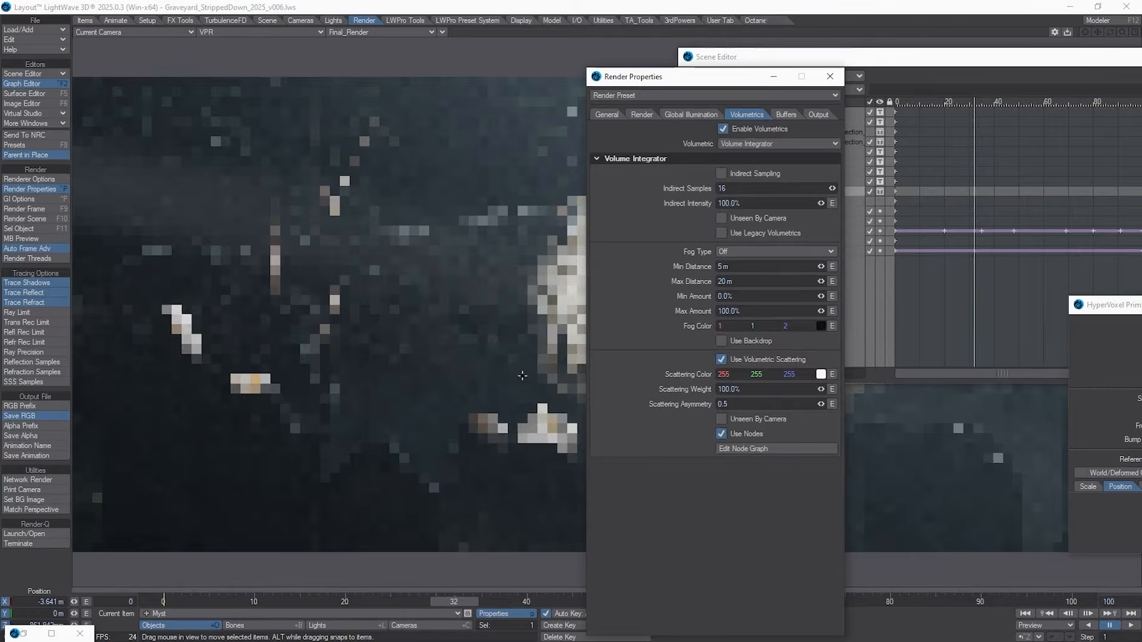
pyautogui.moveTo(654, 76); pyautogui.dragTo(919, 67)
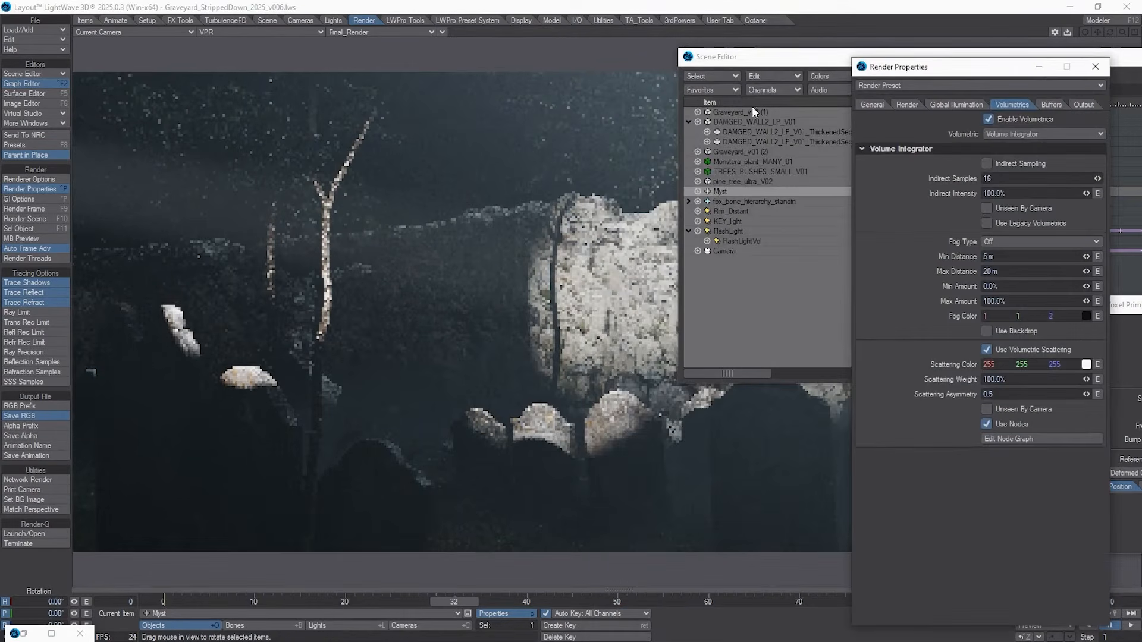
pyautogui.moveTo(796, 56); pyautogui.dragTo(0, 111)
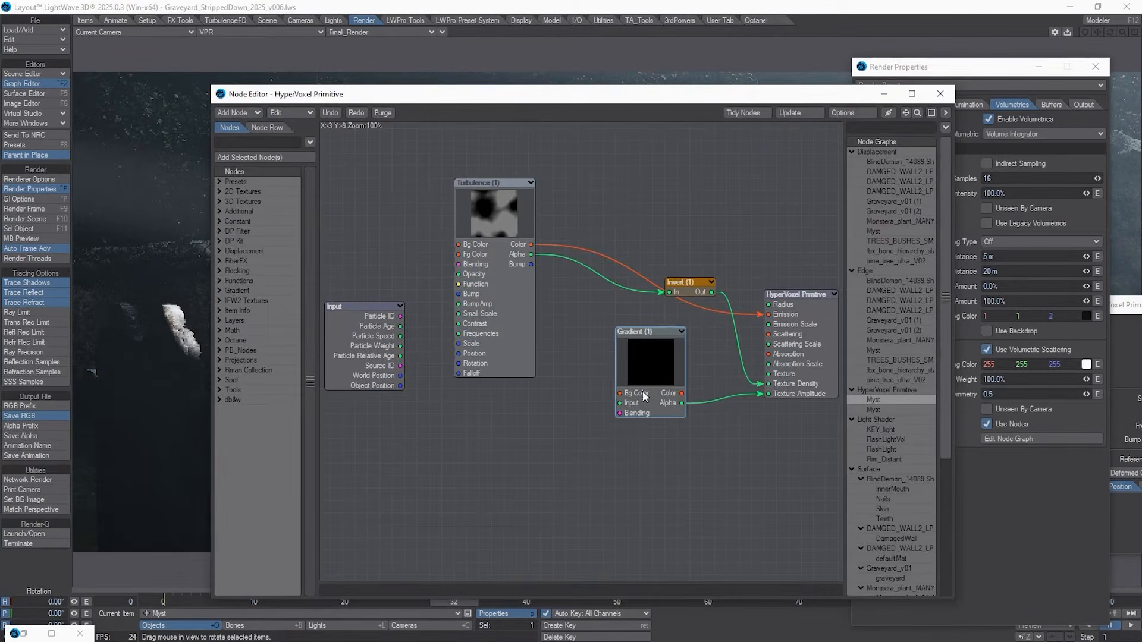
# Reposition the Gradient (1) node in Myst's node graph, open its settings and close the Node Editor
pyautogui.moveTo(646, 331); pyautogui.dragTo(583, 393)
pyautogui.doubleClick(572, 418)
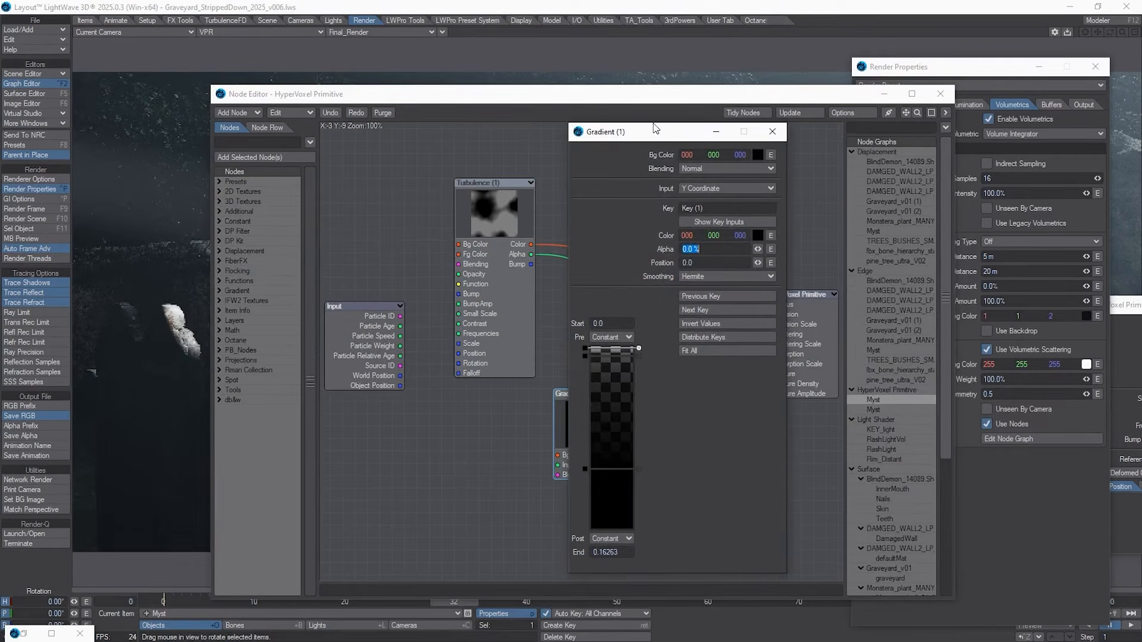
pyautogui.click(940, 94)
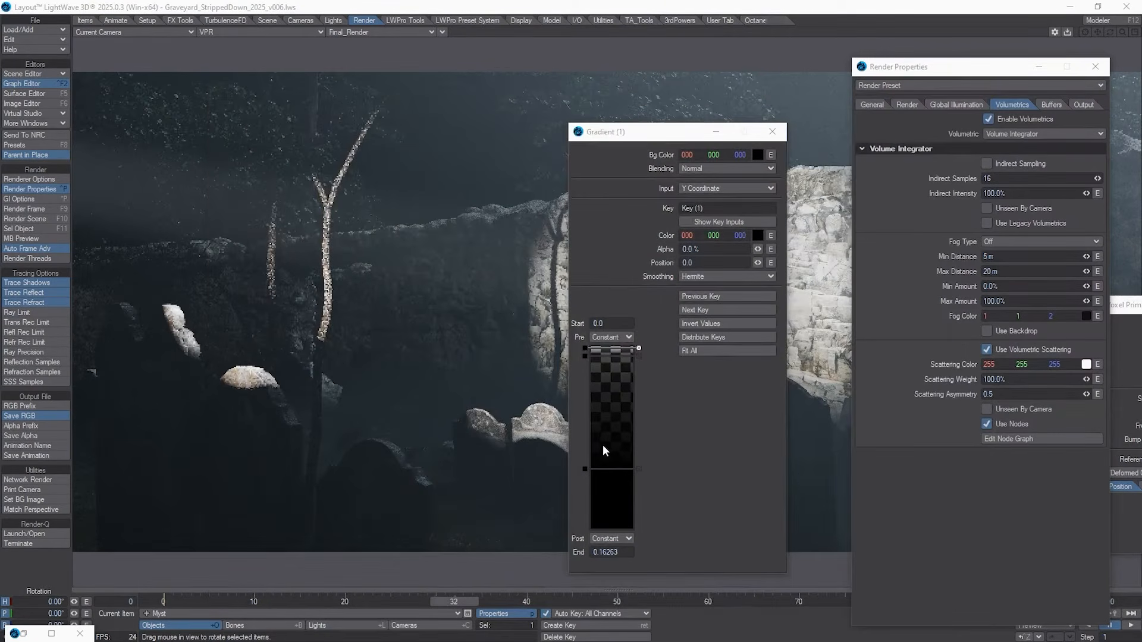
# Try the gradient's Key (2) at position 0.06753 and at 0.03376, with the gradient window beside Render Properties
pyautogui.click(586, 468)
pyautogui.moveTo(586, 468); pyautogui.dragTo(585, 422)
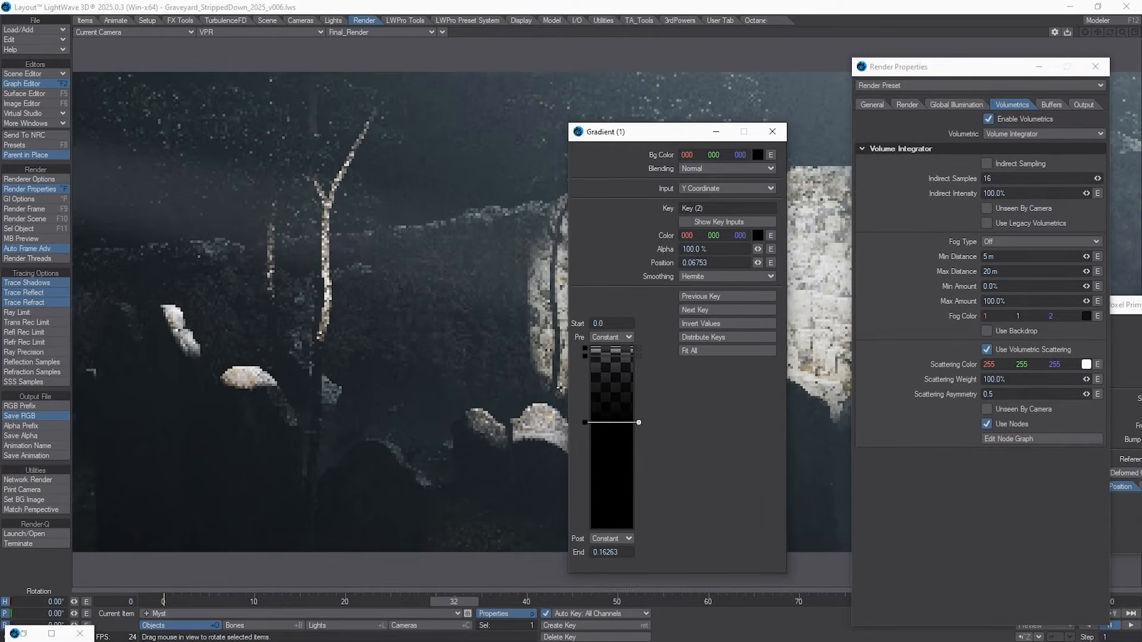
pyautogui.moveTo(662, 138); pyautogui.dragTo(727, 107)
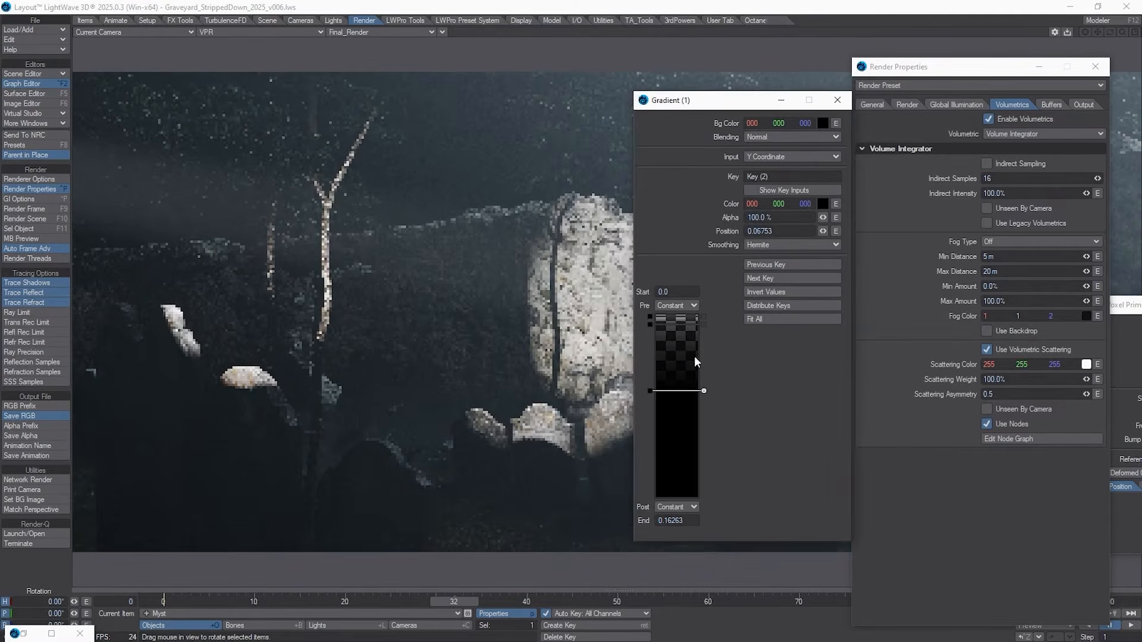
pyautogui.moveTo(651, 391); pyautogui.dragTo(651, 355)
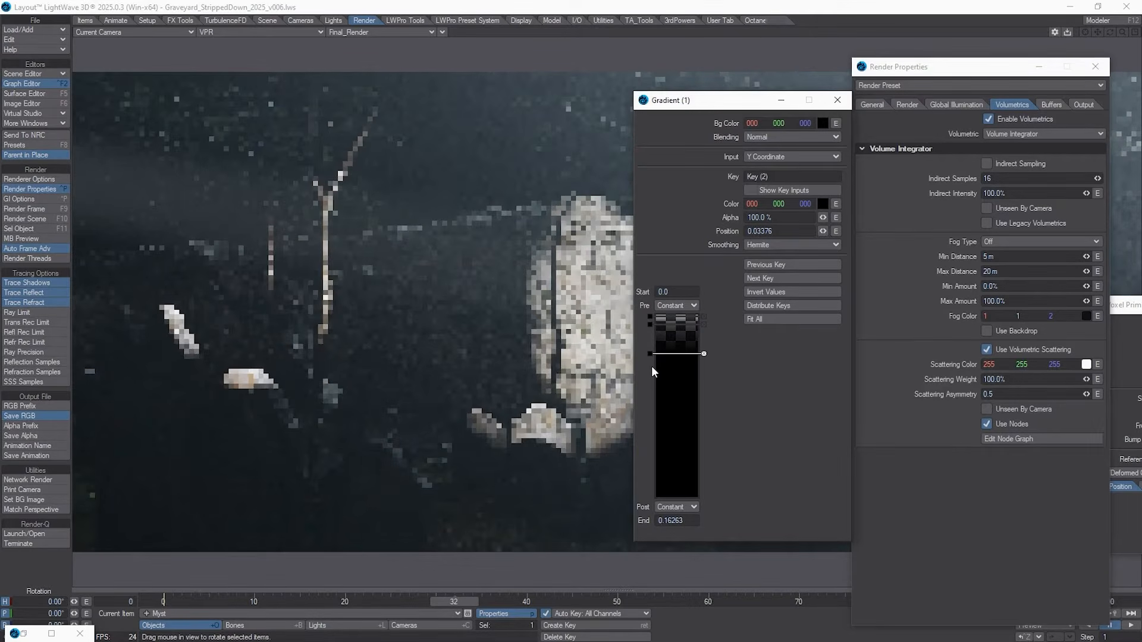
# Test the gradient's Key (2) at positions 0.13618 and 0.16263, and settle it at 0.09623
pyautogui.moveTo(650, 353); pyautogui.dragTo(643, 465)
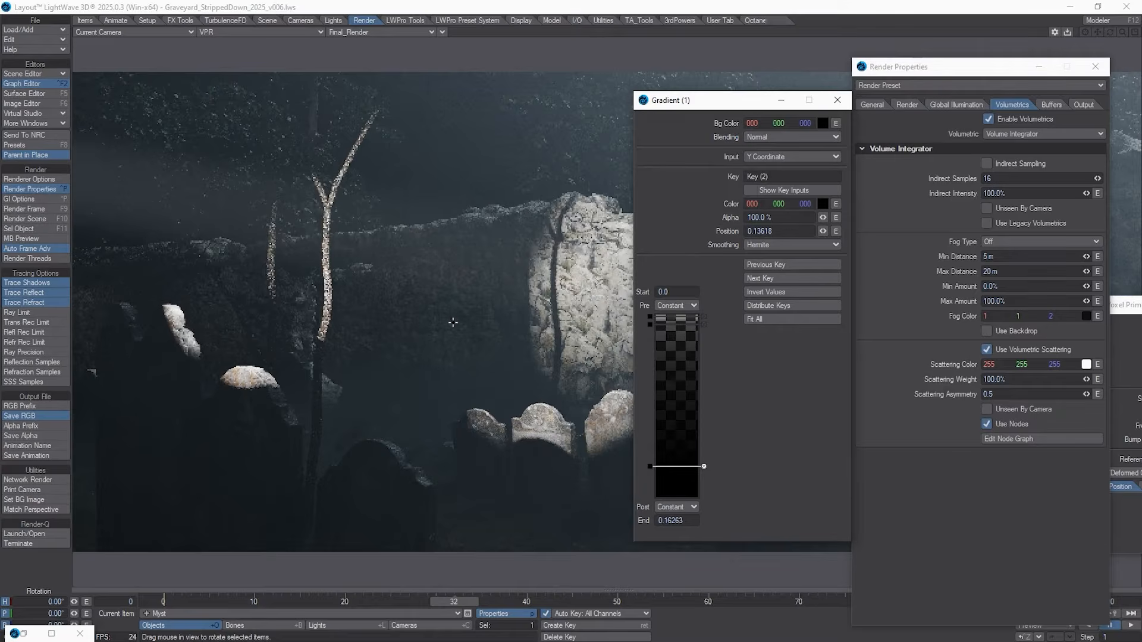
pyautogui.moveTo(652, 469); pyautogui.dragTo(658, 496)
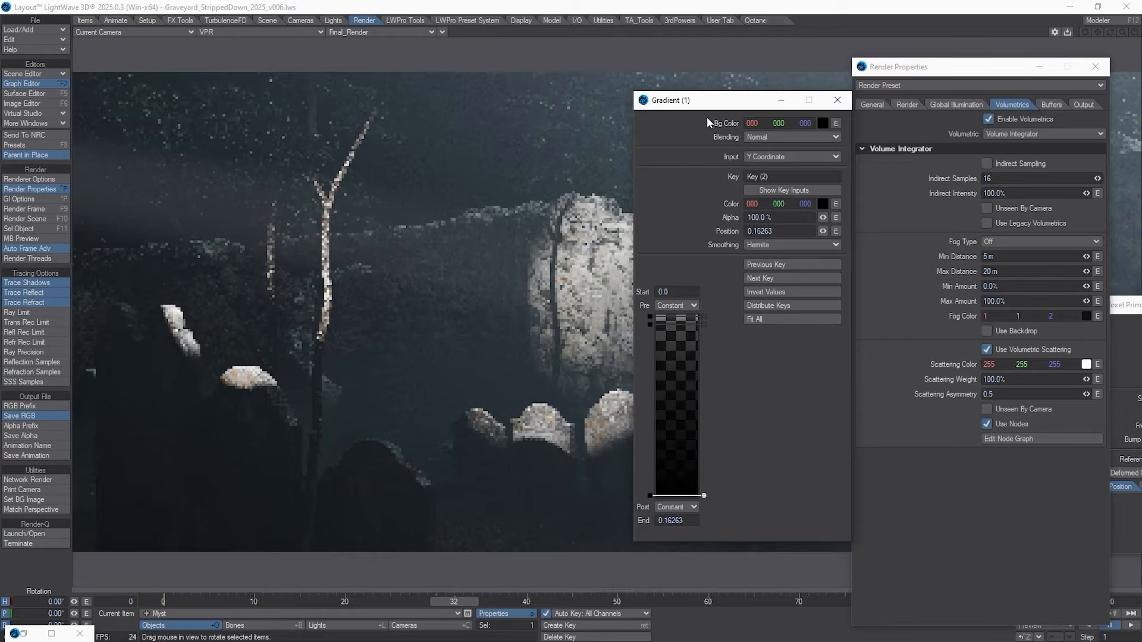
pyautogui.moveTo(748, 110); pyautogui.dragTo(950, 119)
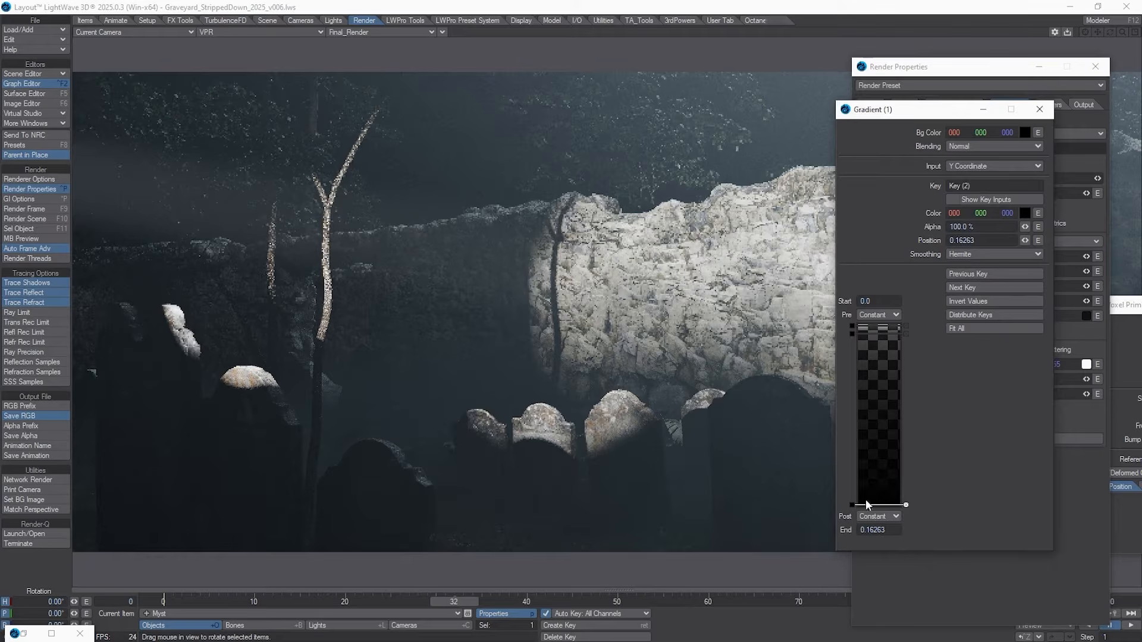
pyautogui.moveTo(852, 504); pyautogui.dragTo(855, 432)
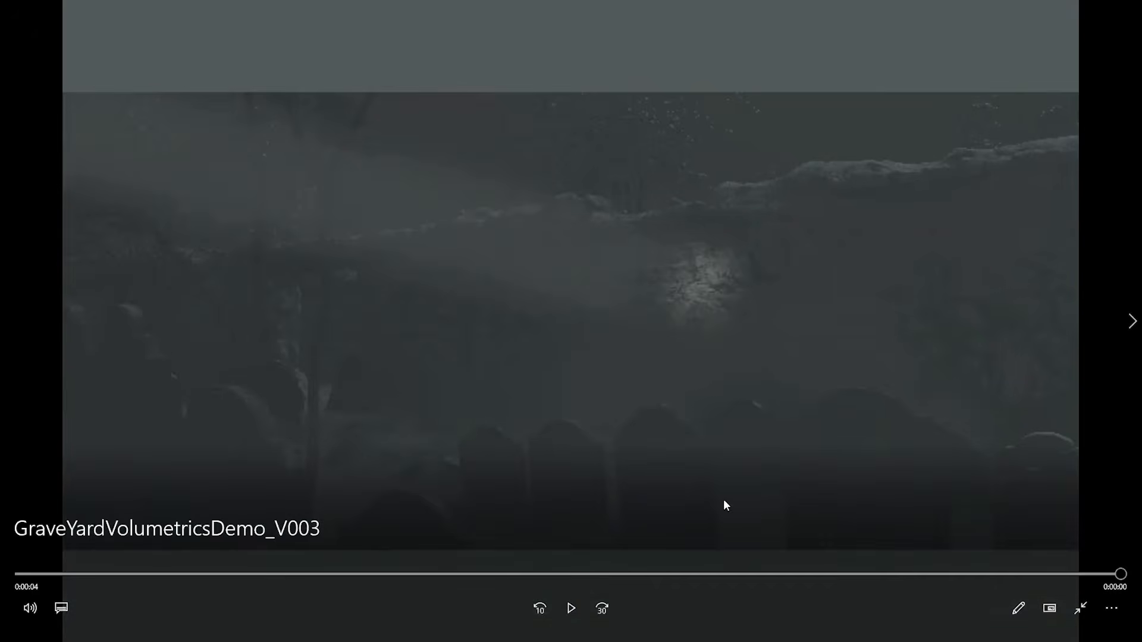
# Replay the GraveYardVolumetricsDemo_V003 clip several times, view GraveYardVolumetricsDemo_V004 and close the video player
pyautogui.moveTo(384, 575); pyautogui.dragTo(21, 574)
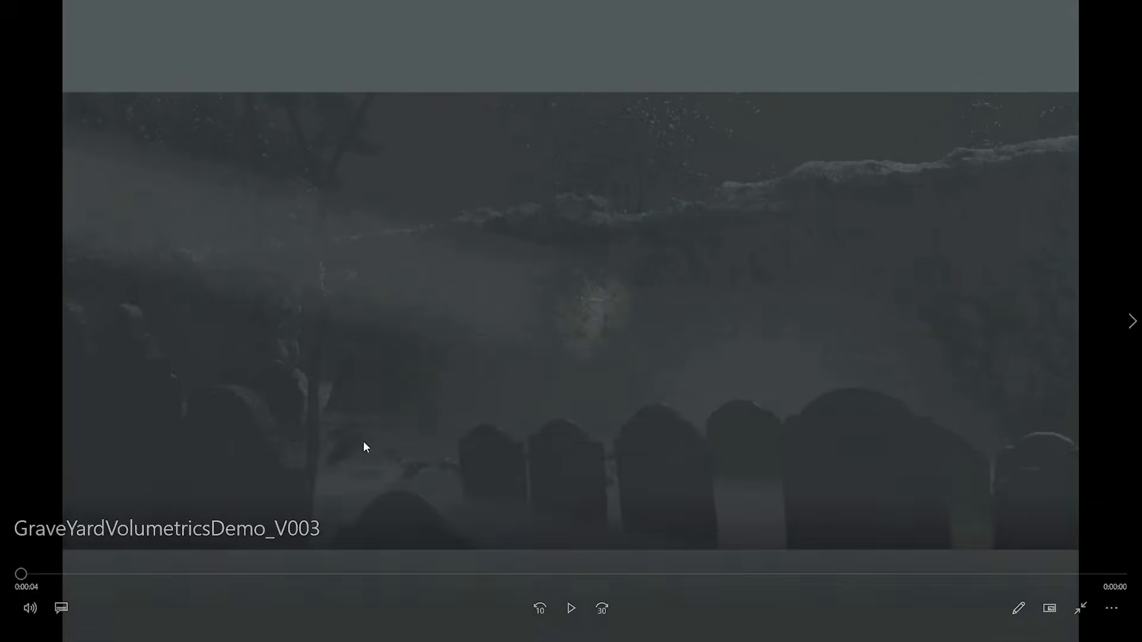
pyautogui.click(570, 609)
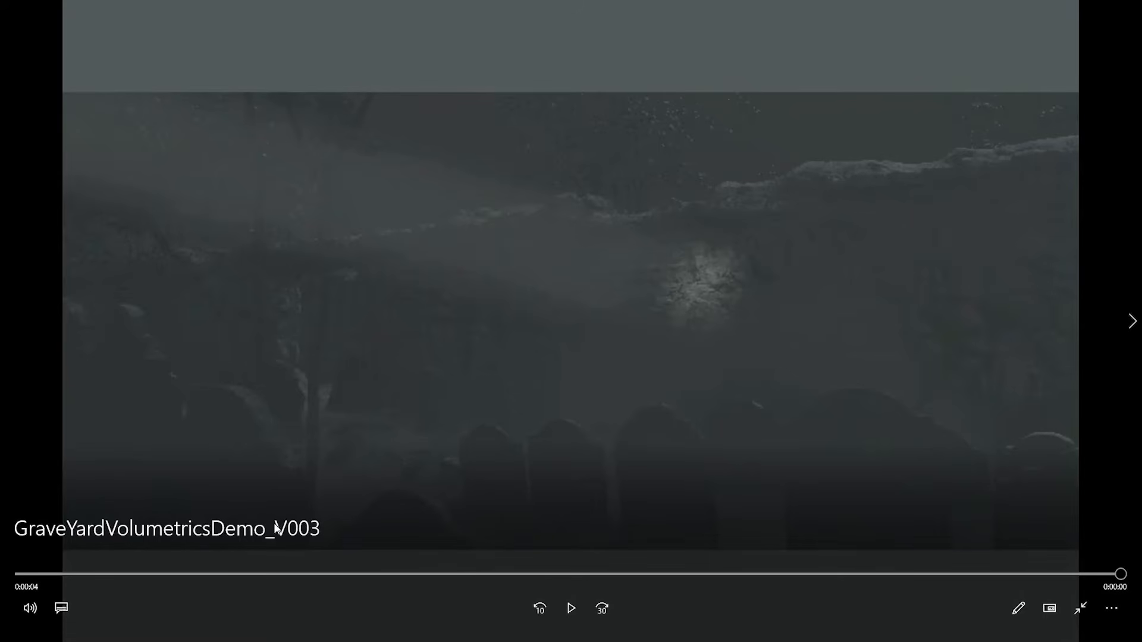
pyautogui.click(262, 574)
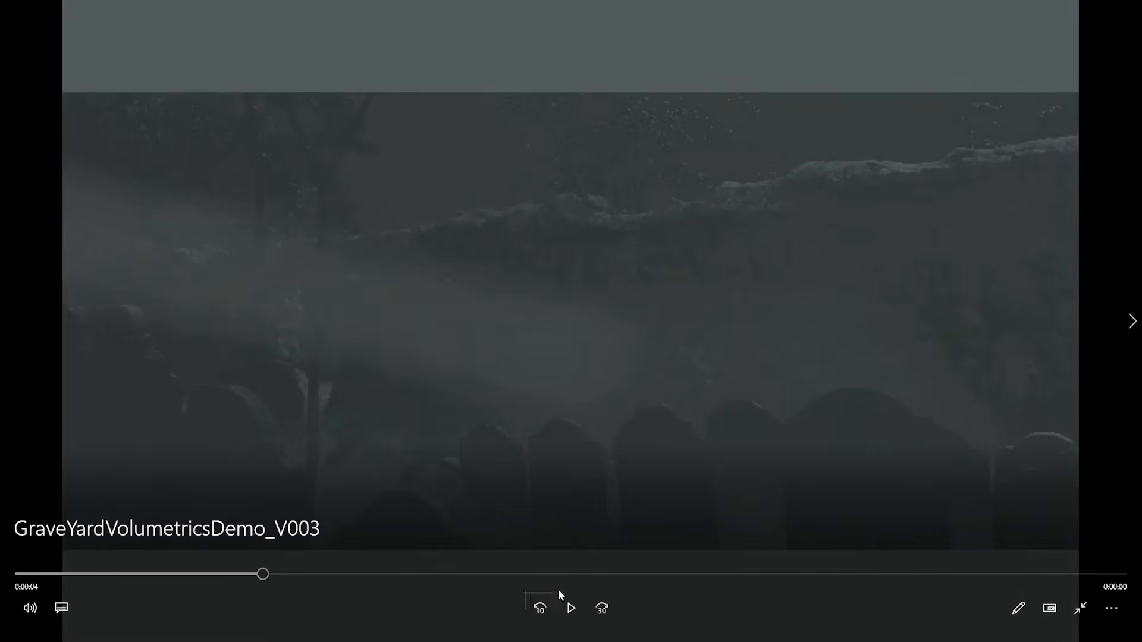
pyautogui.click(572, 609)
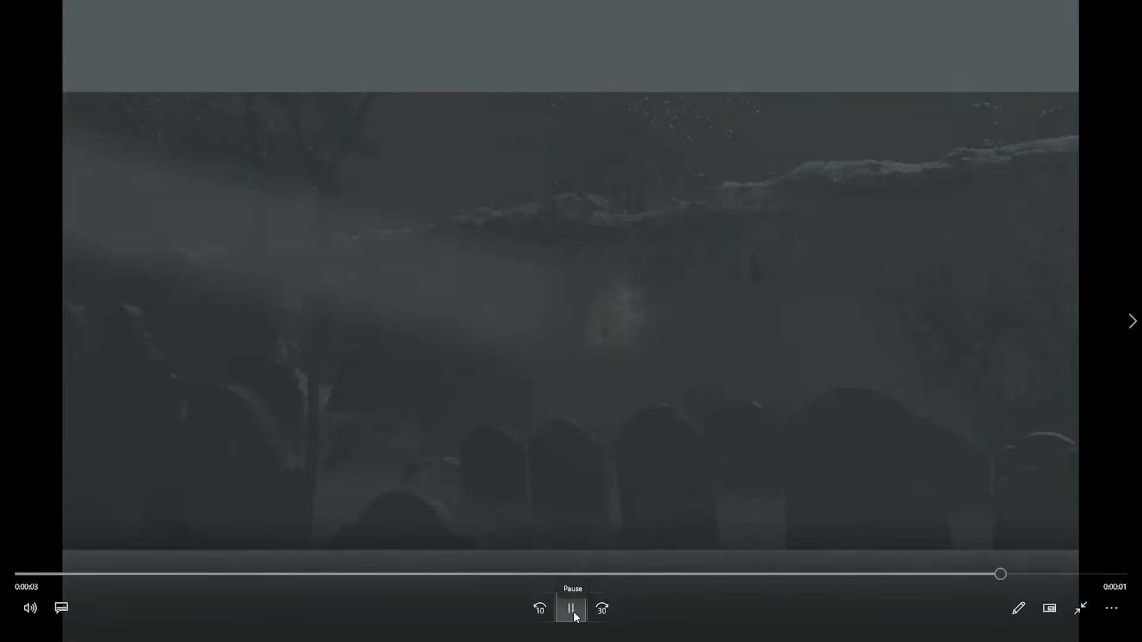
pyautogui.click(573, 612)
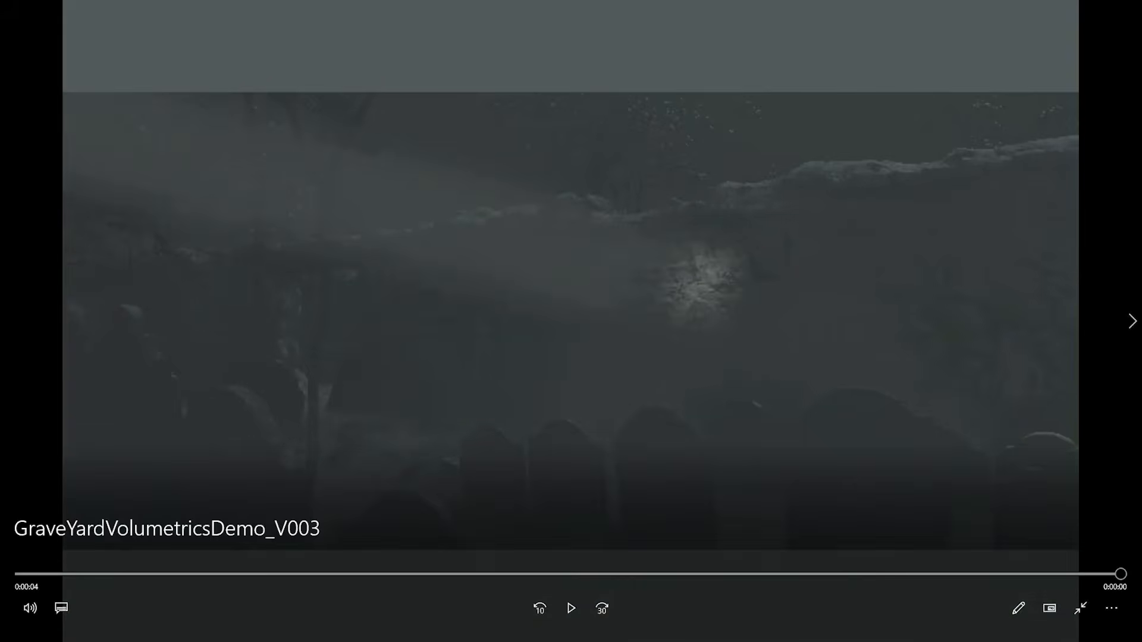
pyautogui.press('Right')
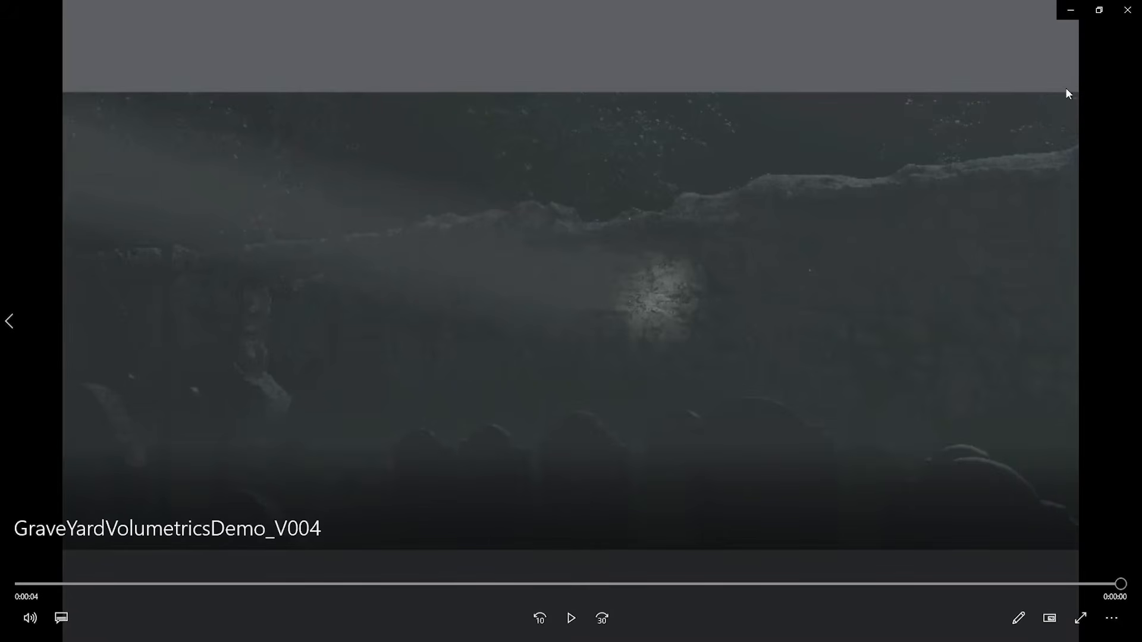
pyautogui.click(1127, 10)
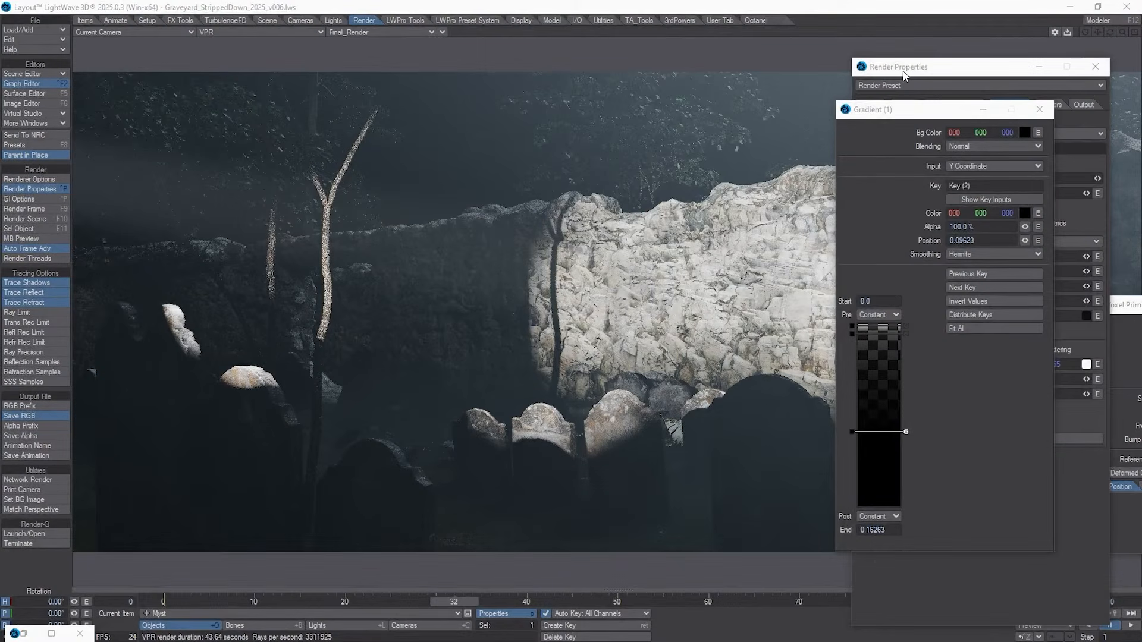
# Put away the render and gradient settings, and review Myst's turbulence position curves in the Graph Editor before closing it
pyautogui.hotkey('ctrl', 'p')
pyautogui.click(1039, 109)
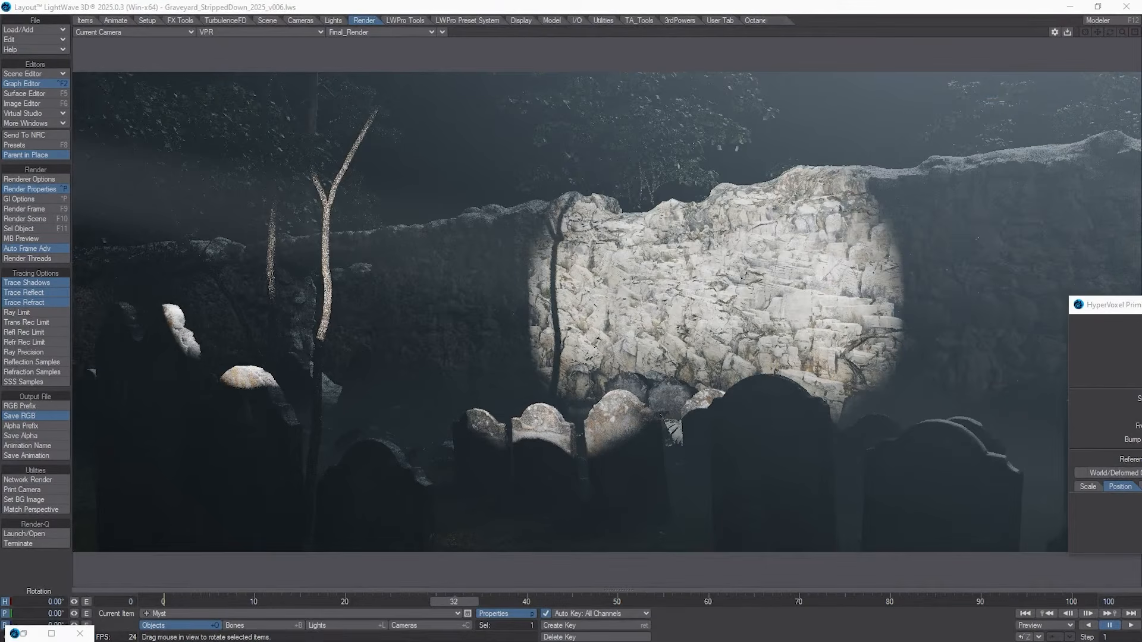
pyautogui.hotkey('ctrl', 'F2')
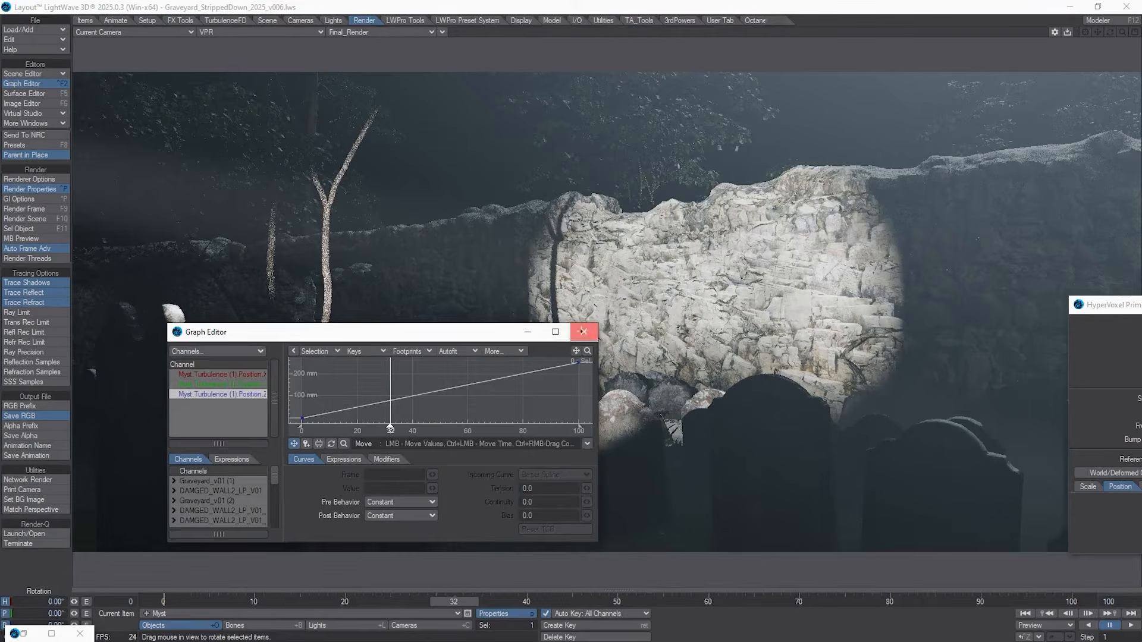
pyautogui.click(584, 331)
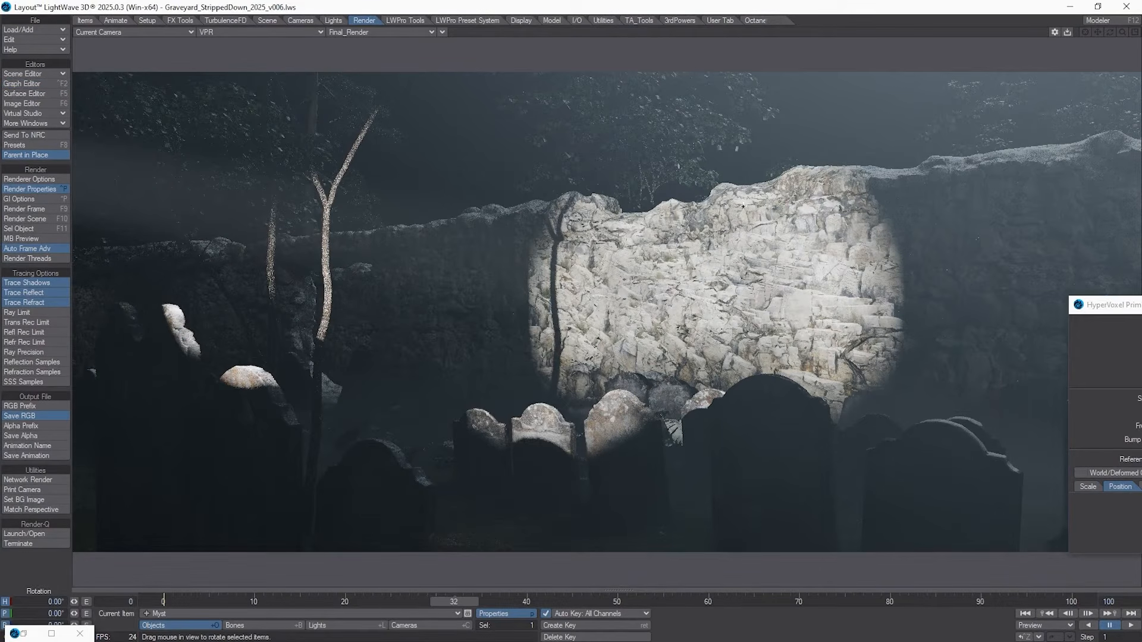
# Review the Turbulence position settings beside Myst's object properties and close the Turbulence window
pyautogui.moveTo(1124, 304); pyautogui.dragTo(713, 238)
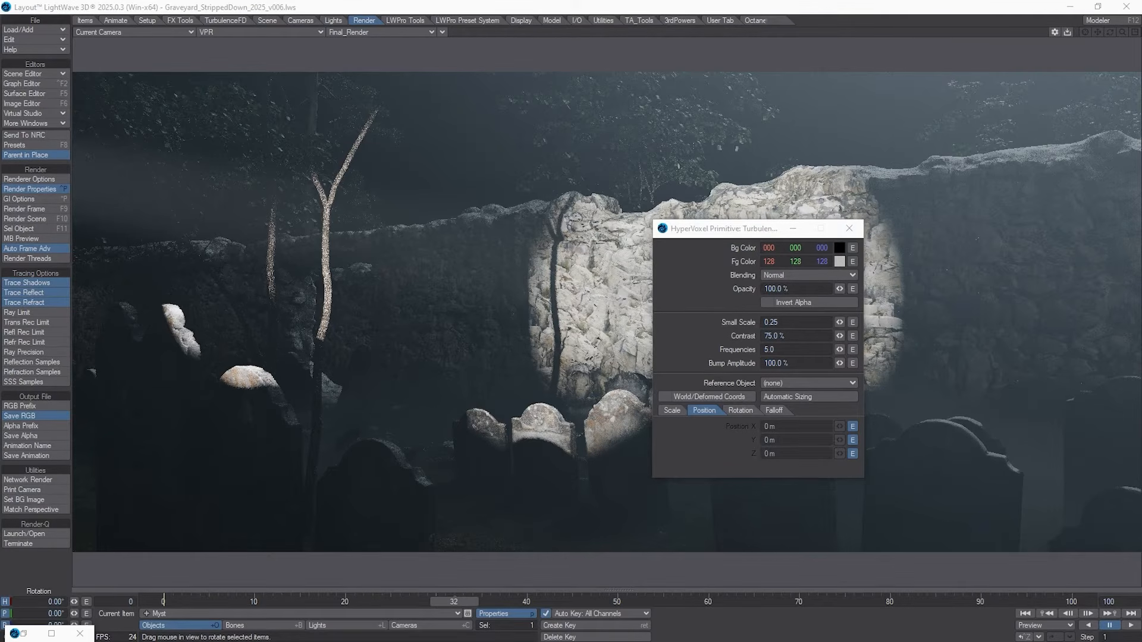
pyautogui.press('p')
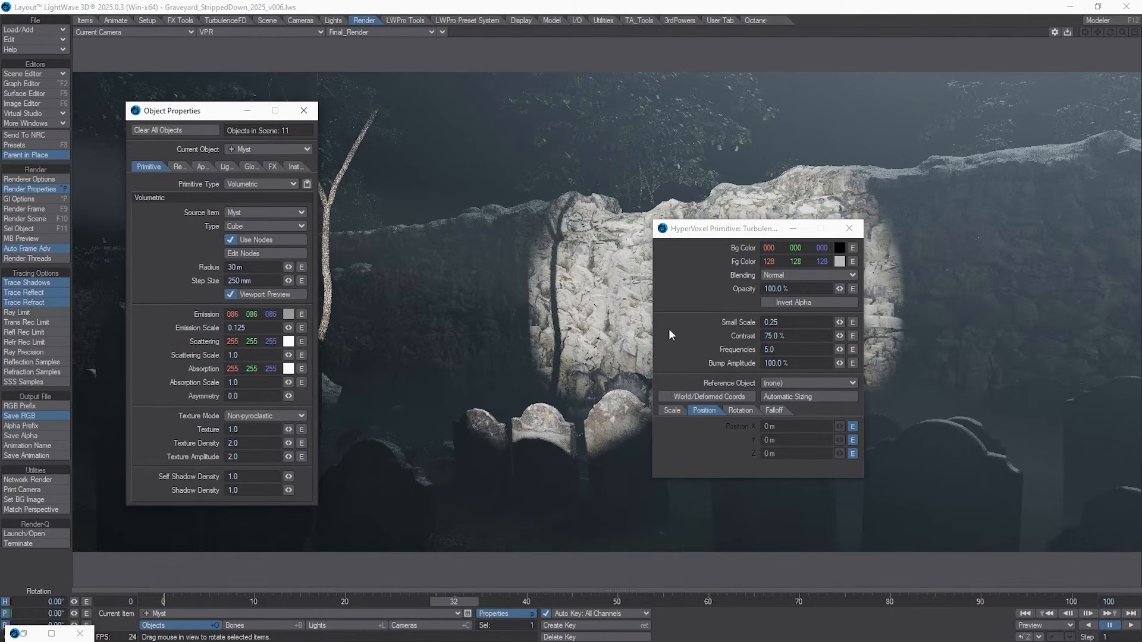
pyautogui.click(849, 228)
# Set the Volume Integrator's fog type to Realistic and render frame 32
pyautogui.moveTo(1140, 27); pyautogui.dragTo(934, 5)
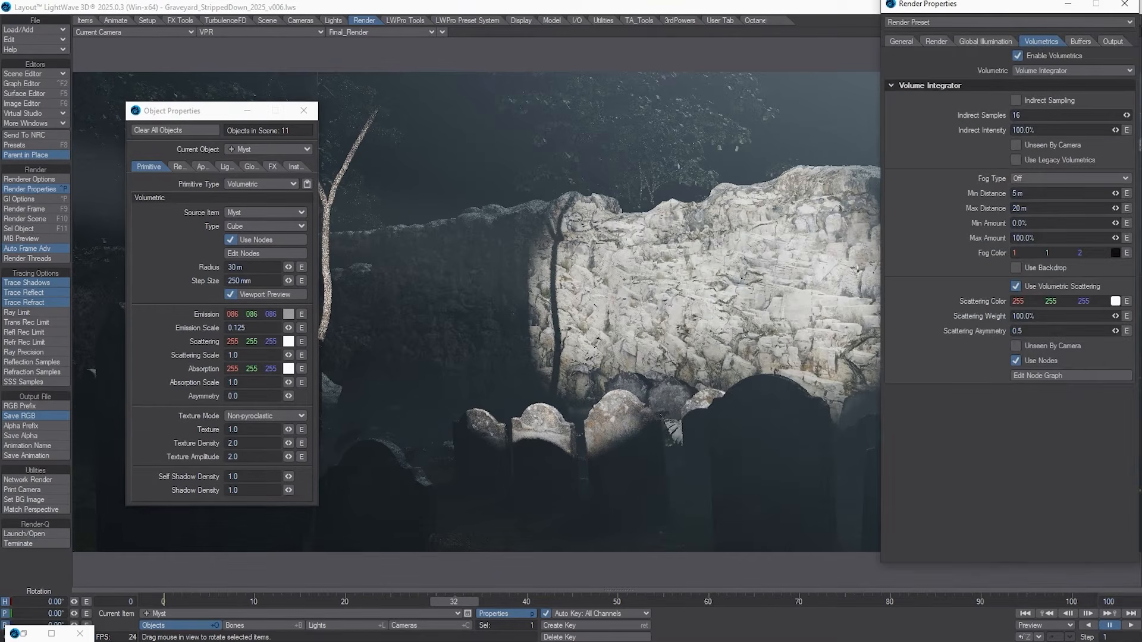
pyautogui.click(1037, 178)
pyautogui.click(1039, 215)
pyautogui.moveTo(978, 3); pyautogui.dragTo(914, 59)
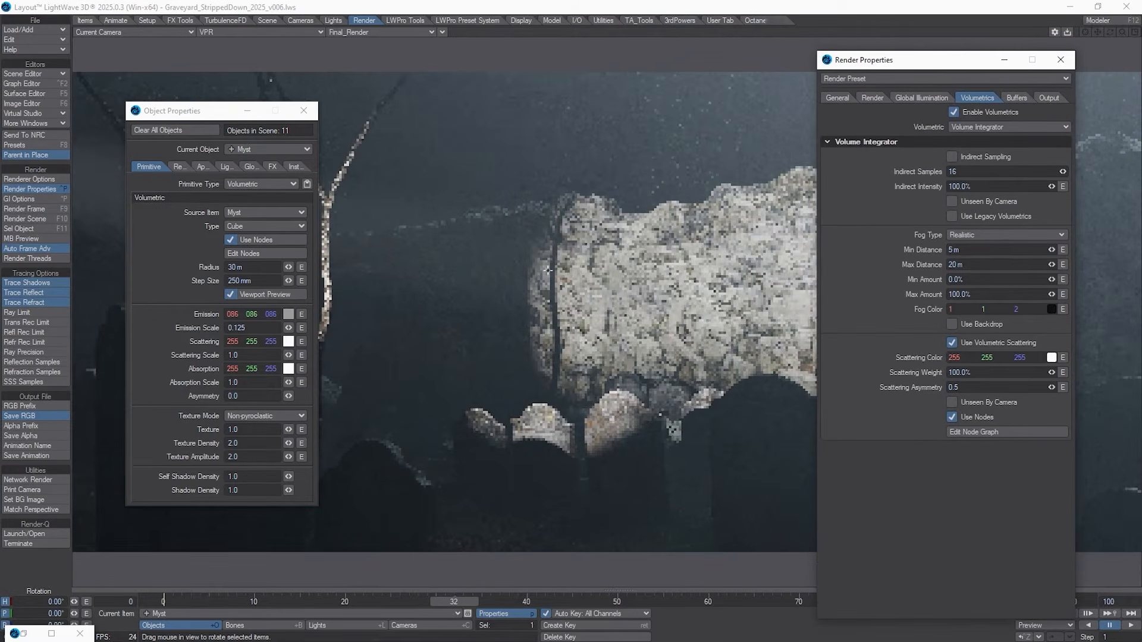
pyautogui.press('F9')
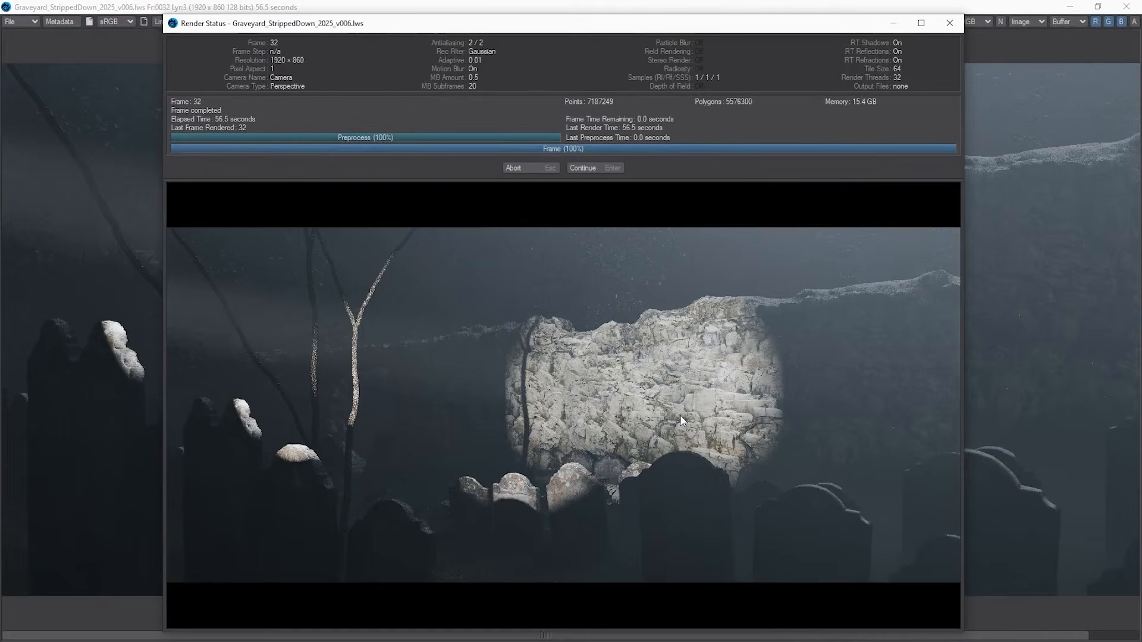
# Close the finished render and the object properties, and open the light properties beside the render settings
pyautogui.click(608, 168)
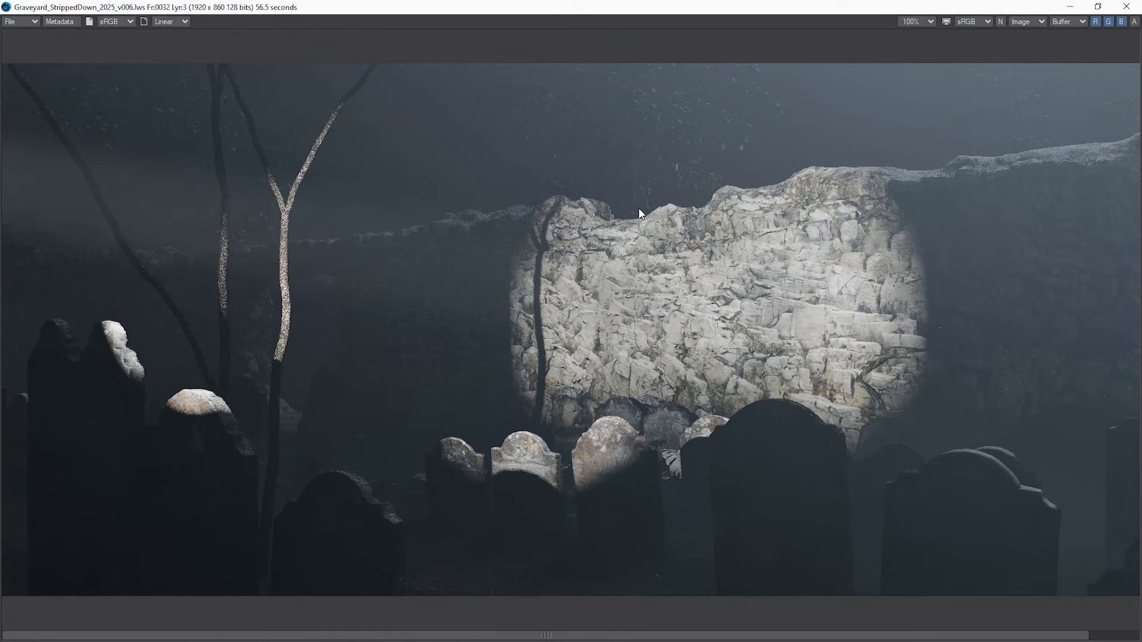
pyautogui.click(1122, 9)
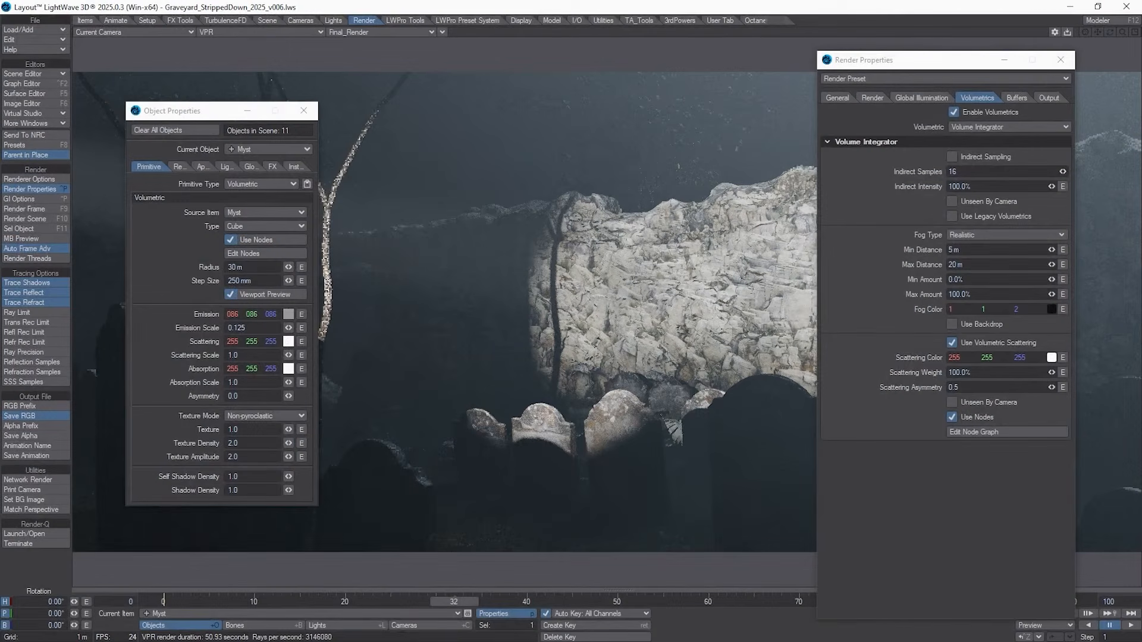
pyautogui.moveTo(0, 186); pyautogui.dragTo(815, 185)
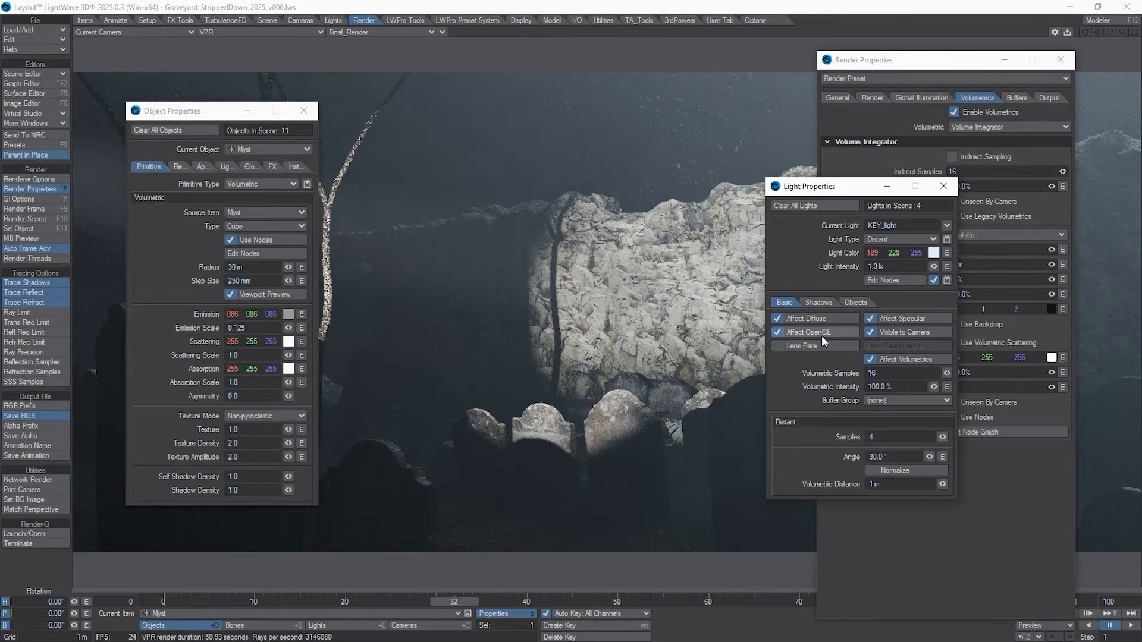
pyautogui.moveTo(837, 191); pyautogui.dragTo(786, 214)
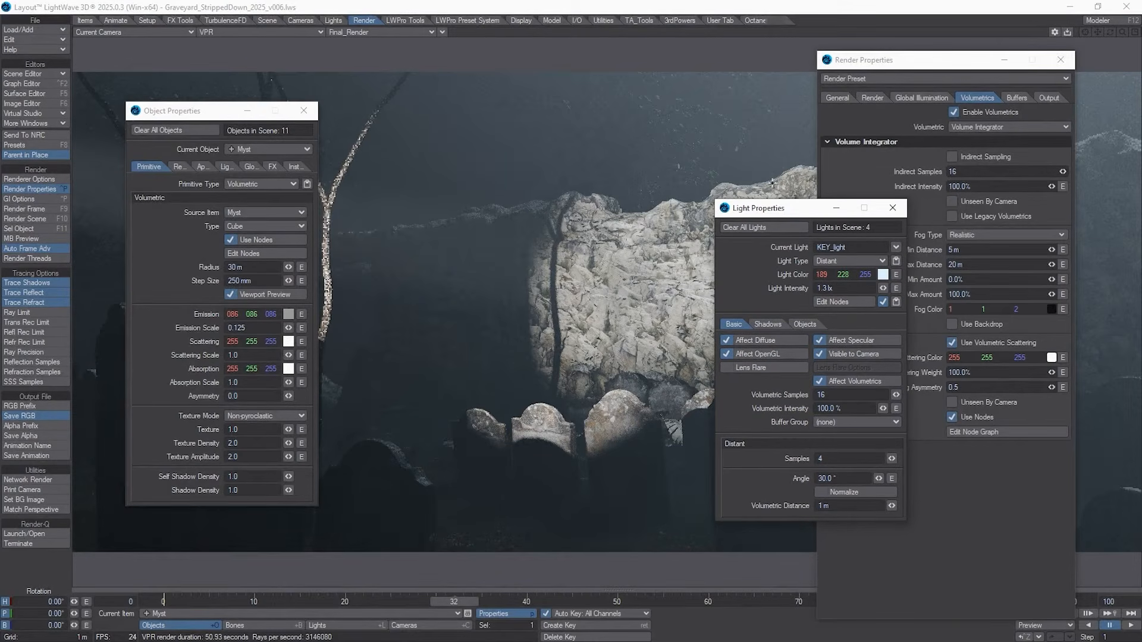
pyautogui.moveTo(777, 213); pyautogui.dragTo(712, 233)
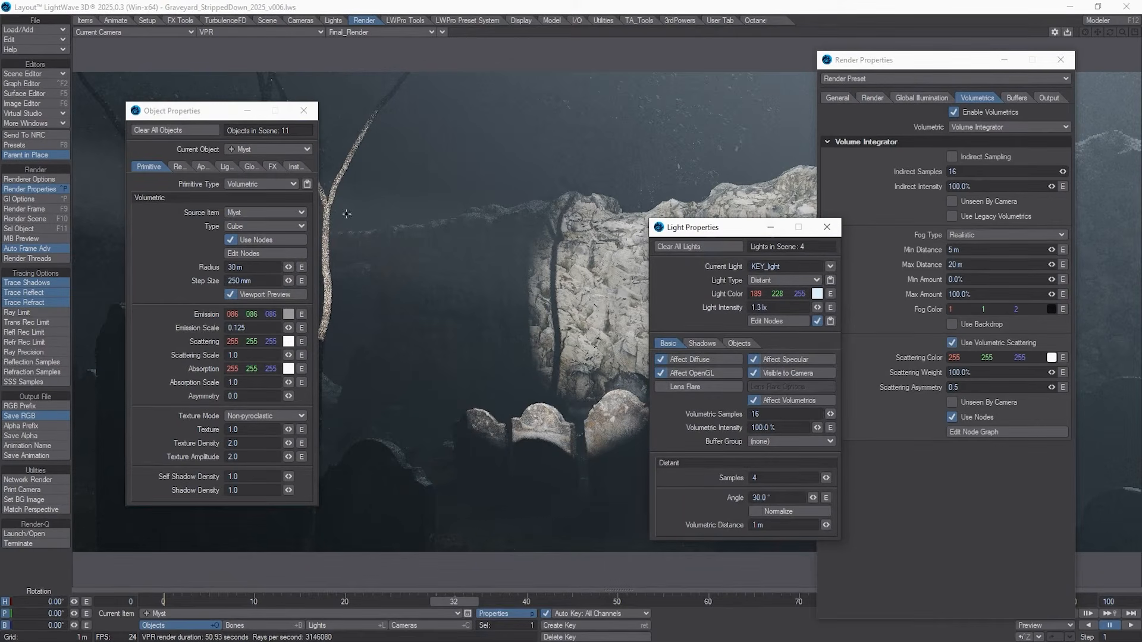
pyautogui.click(172, 116)
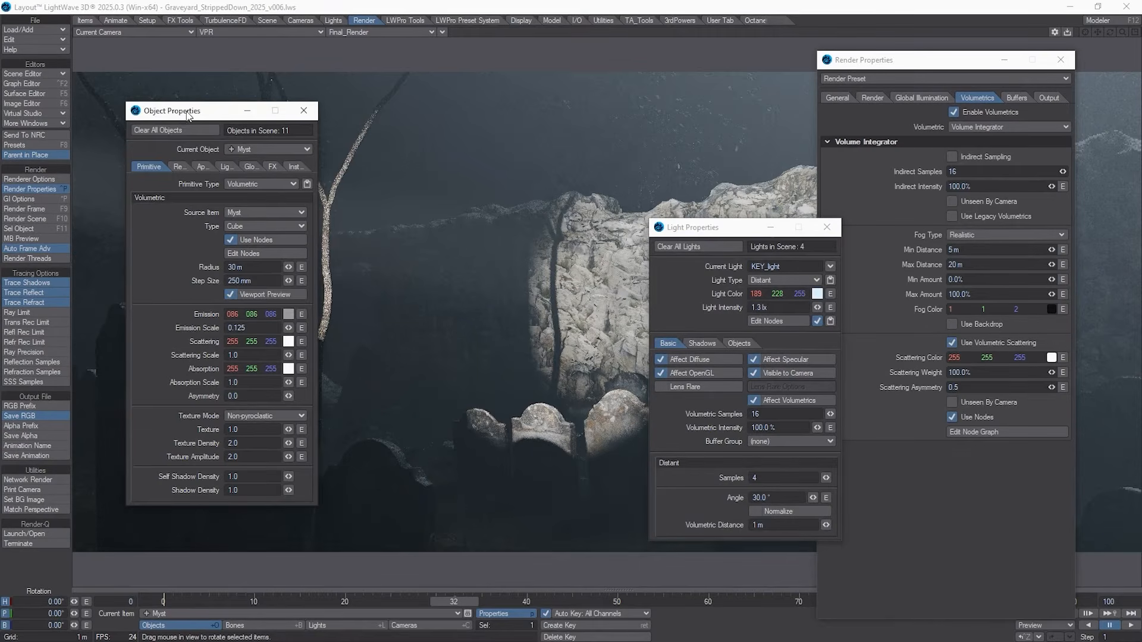
pyautogui.click(304, 111)
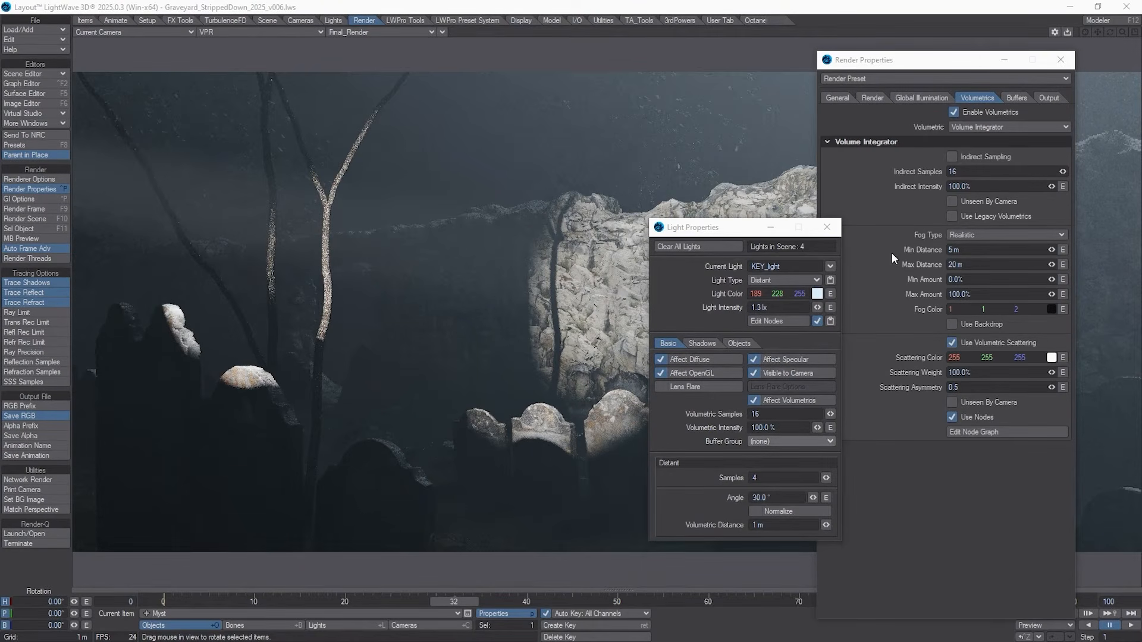
# Set the FlashLightVol light's volumetric samples to 16
pyautogui.click(829, 266)
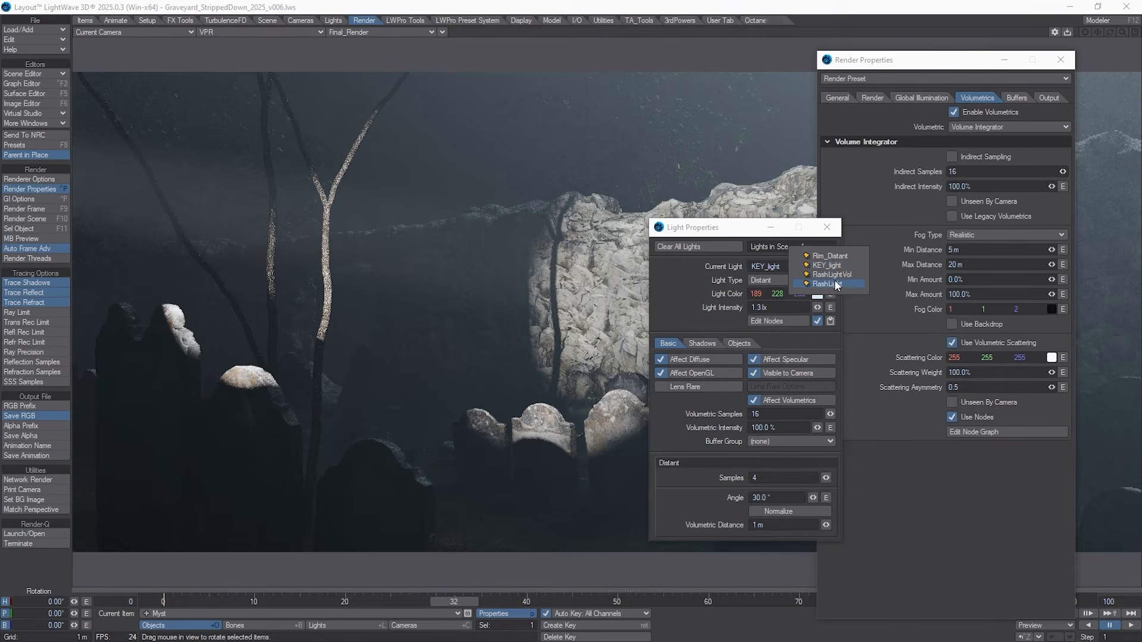
pyautogui.click(832, 275)
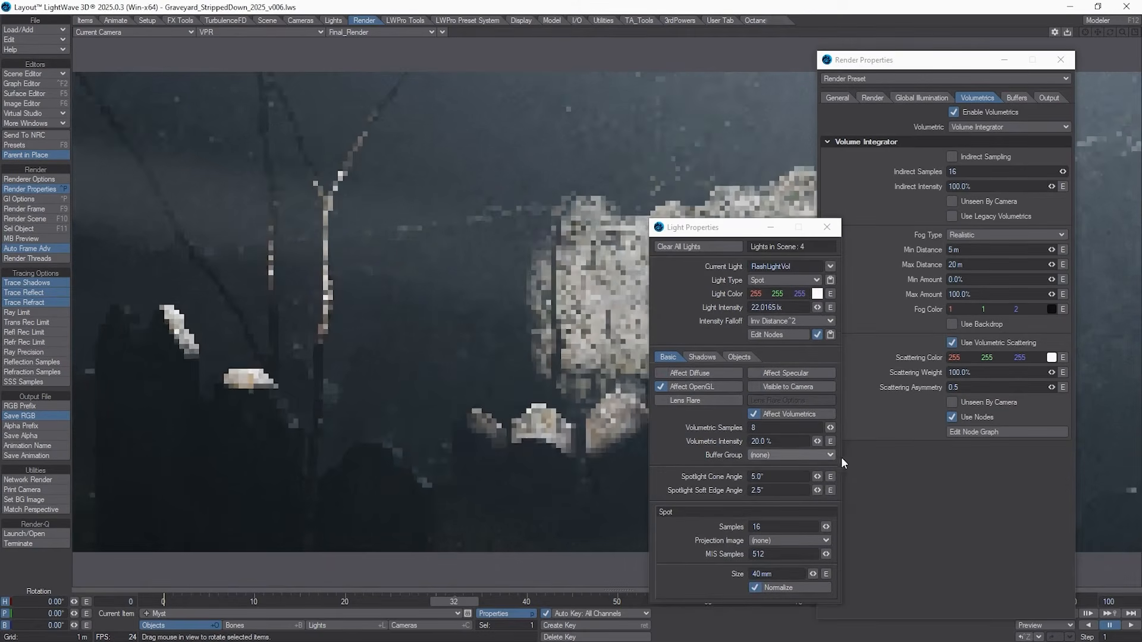
pyautogui.moveTo(782, 441); pyautogui.dragTo(593, 424)
pyautogui.press('Tab')
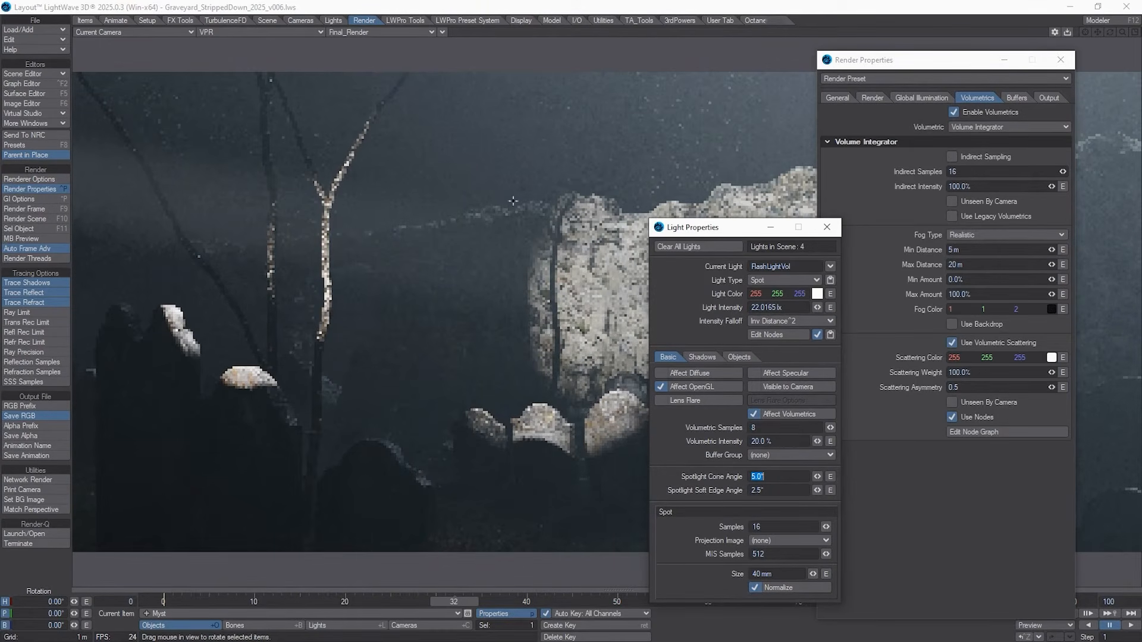
pyautogui.click(798, 428)
pyautogui.write('16')
pyautogui.press('Tab')
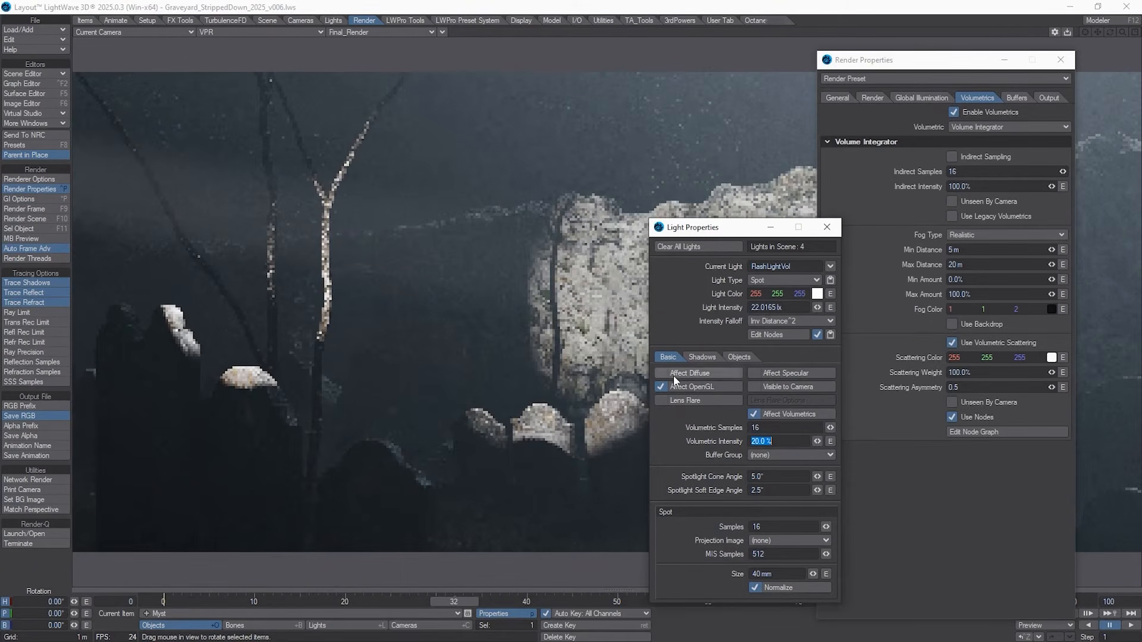
# Show the Volumetric_Transmittance buffer in the VPR preview and move the light properties aside to inspect it
pyautogui.moveTo(682, 237); pyautogui.dragTo(602, 163)
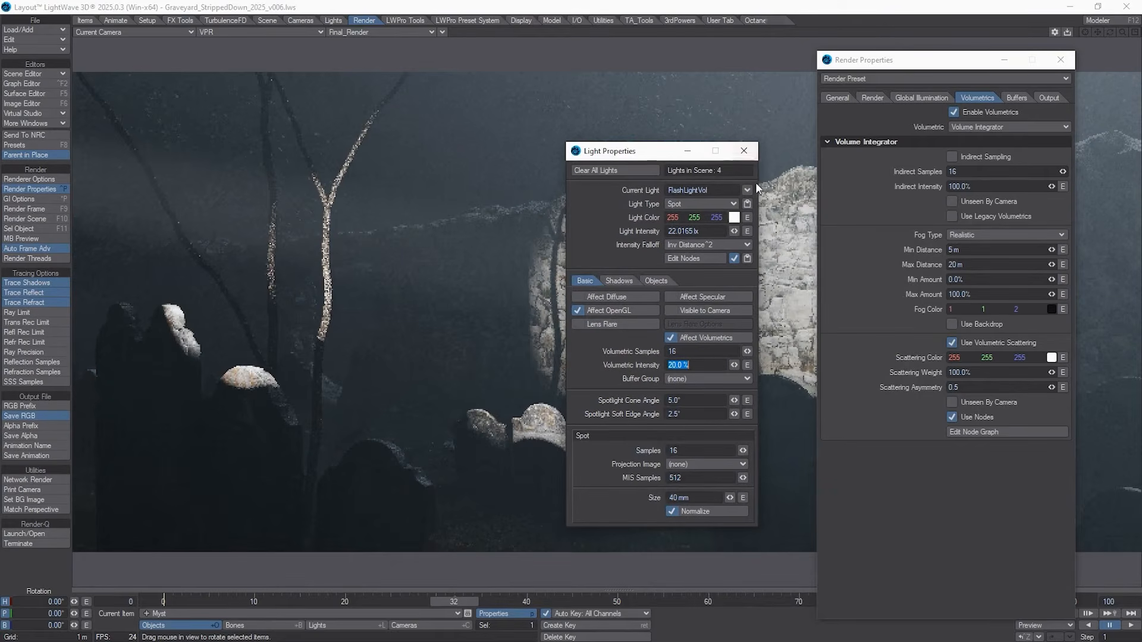
pyautogui.click(345, 31)
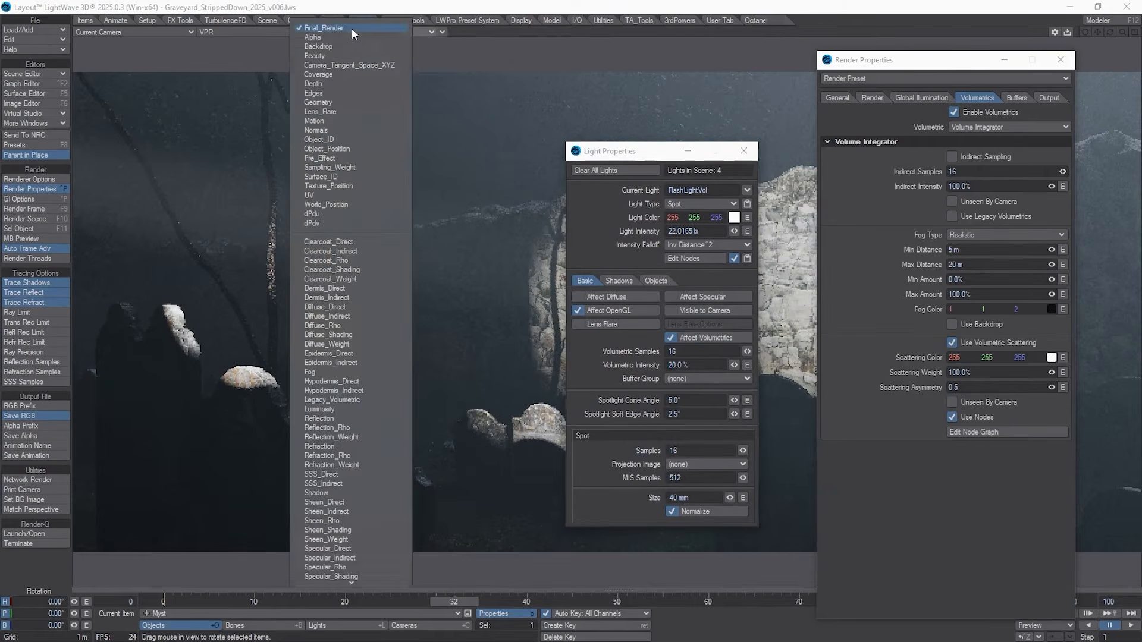
pyautogui.moveTo(328, 585)
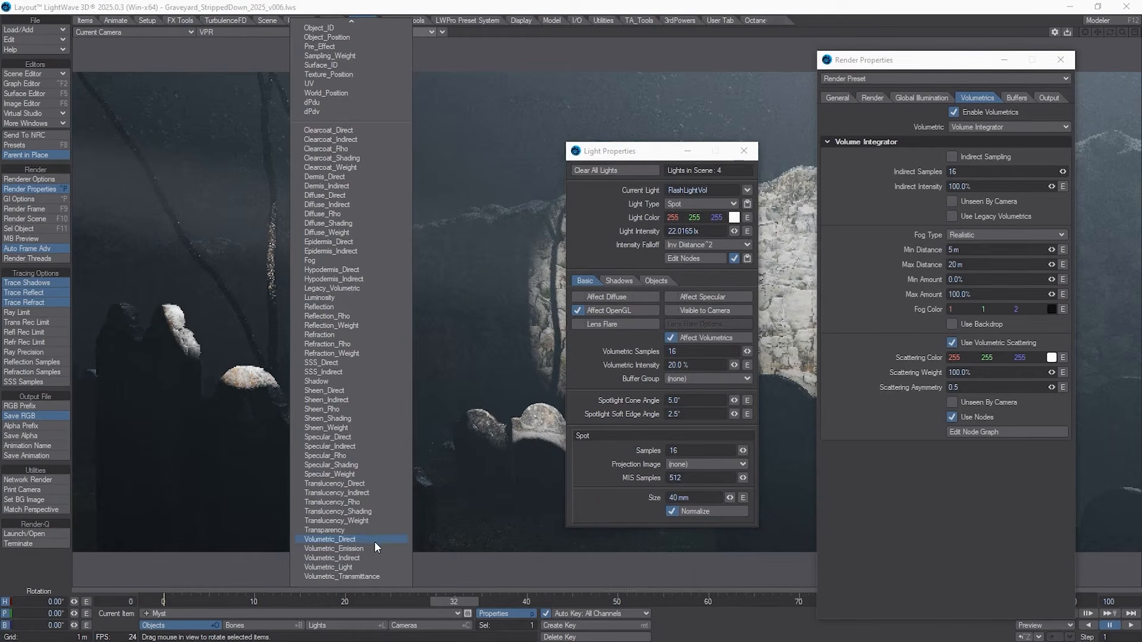
pyautogui.click(374, 574)
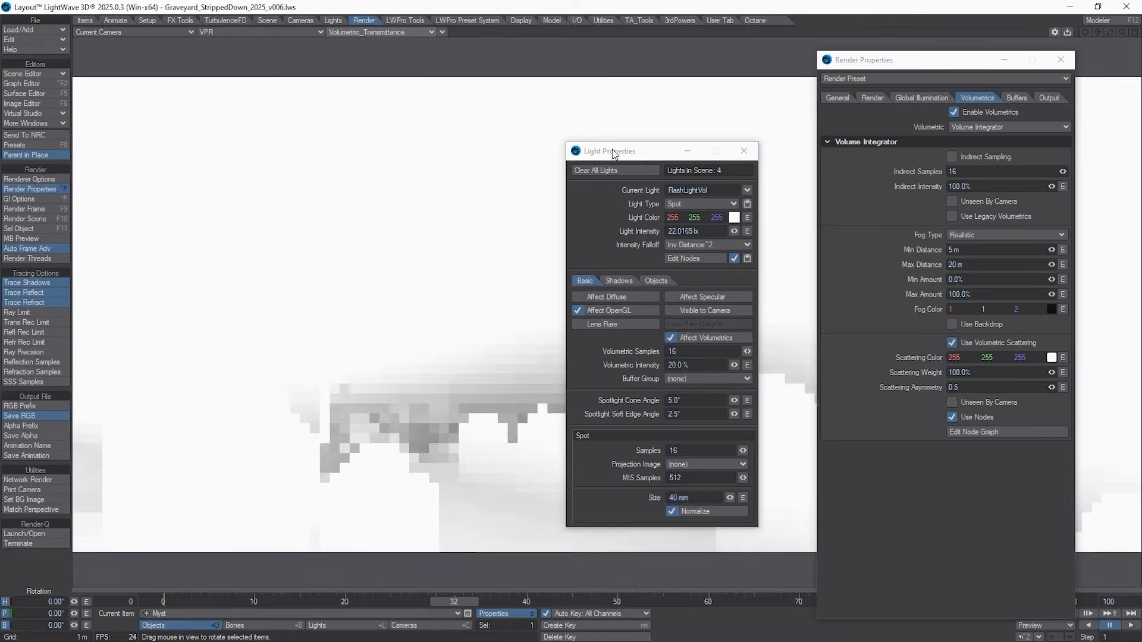
pyautogui.click(616, 154)
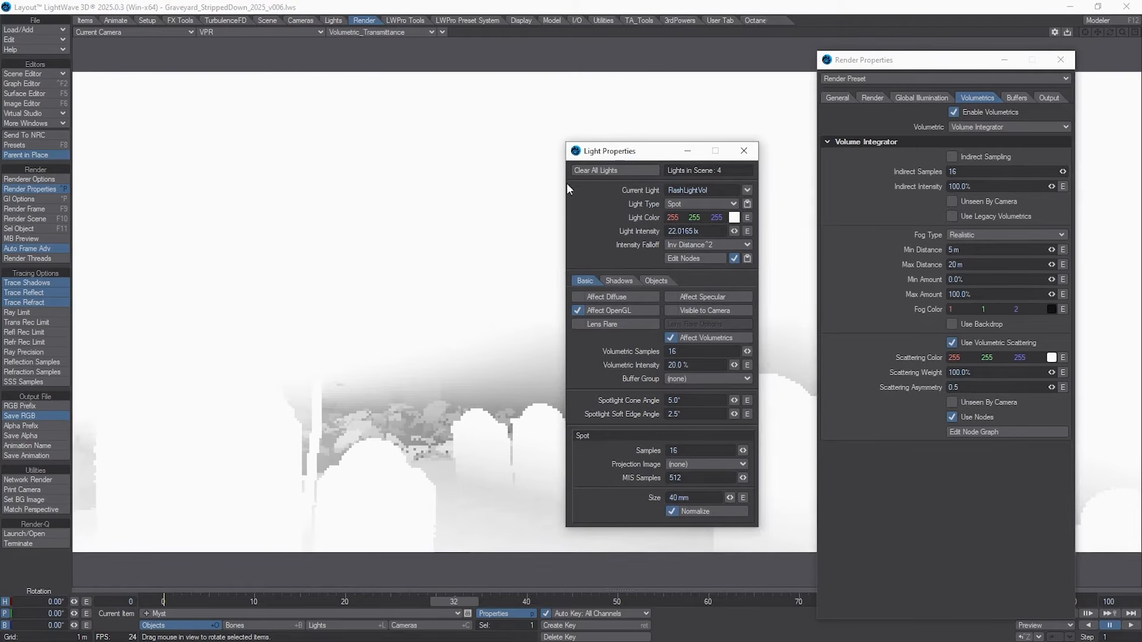
pyautogui.moveTo(639, 158); pyautogui.dragTo(1091, 144)
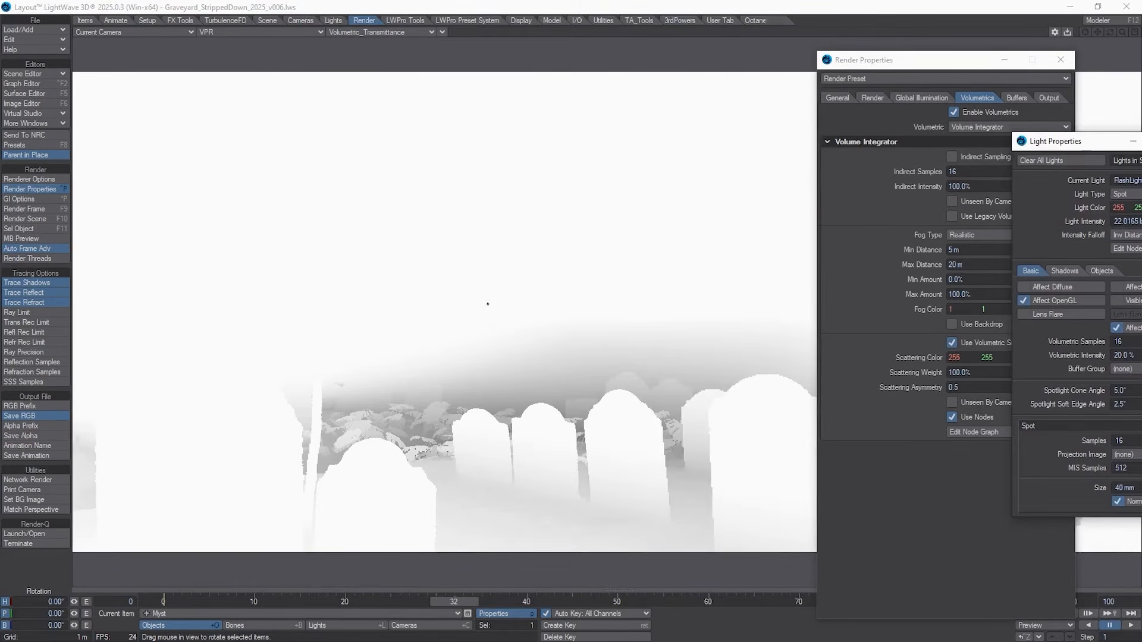
# Show the Volumetric_Light buffer in the preview and move the render properties out of view
pyautogui.click(373, 34)
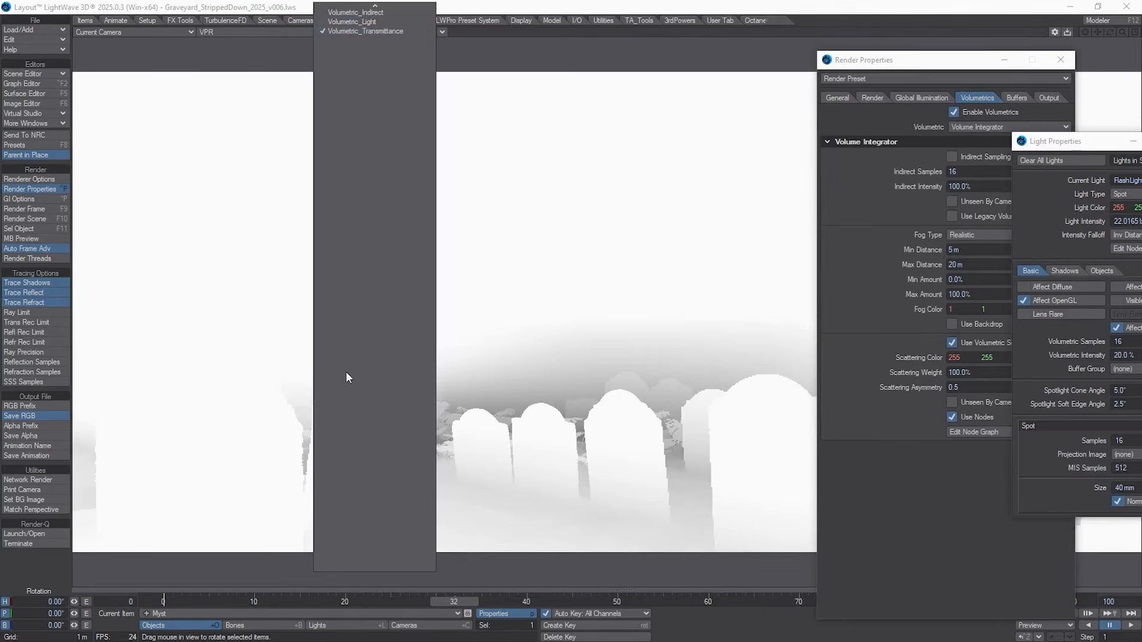
pyautogui.click(369, 22)
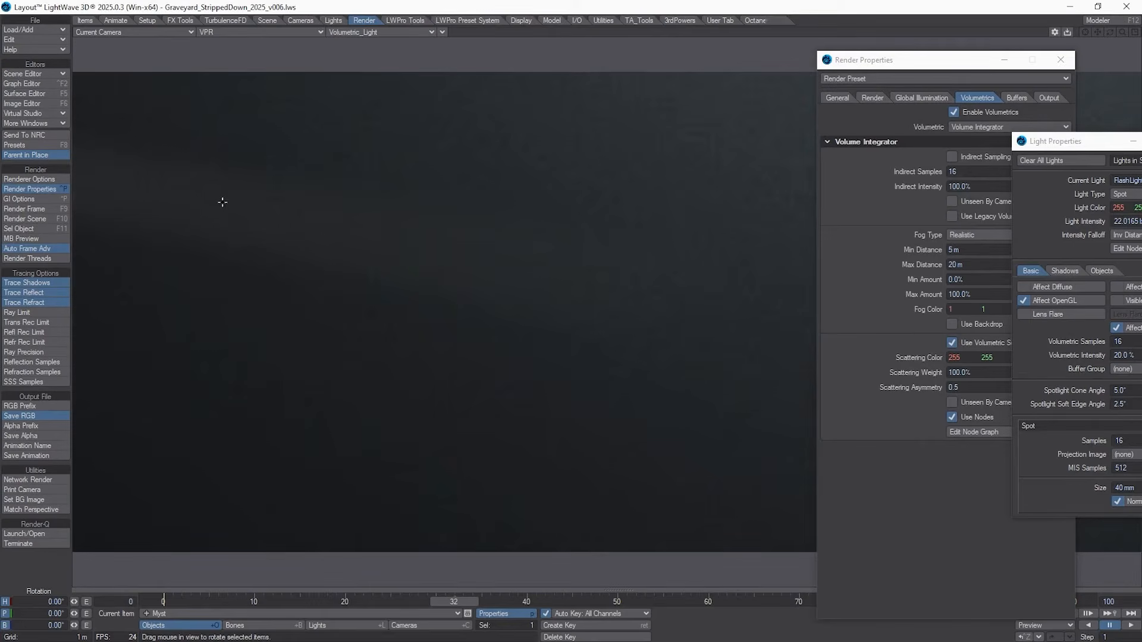
pyautogui.moveTo(899, 64); pyautogui.dragTo(1141, 63)
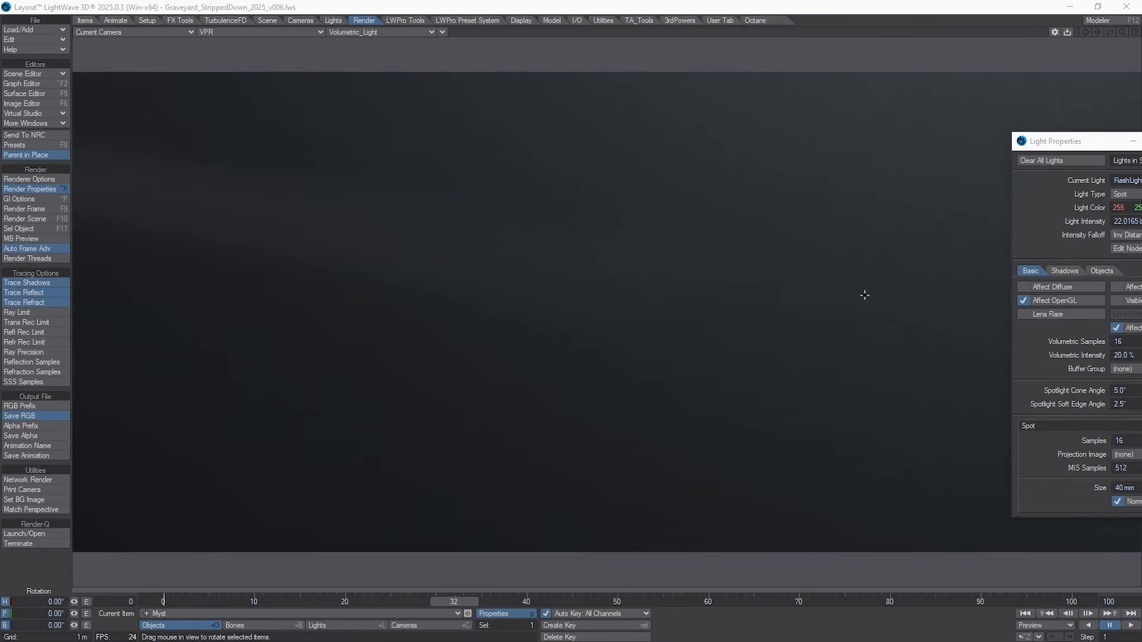
# Inspect the Volumetric_Emission buffer in the preview, followed by the Volumetric_Direct buffer
pyautogui.click(419, 33)
pyautogui.scroll(2, 416, 33)
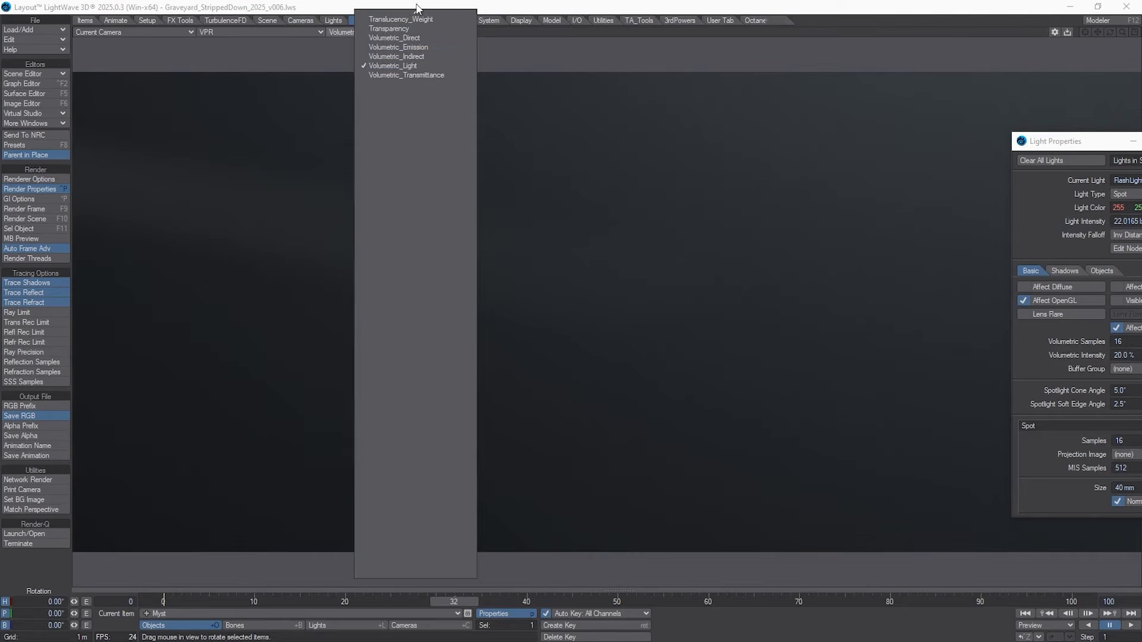
pyautogui.click(409, 63)
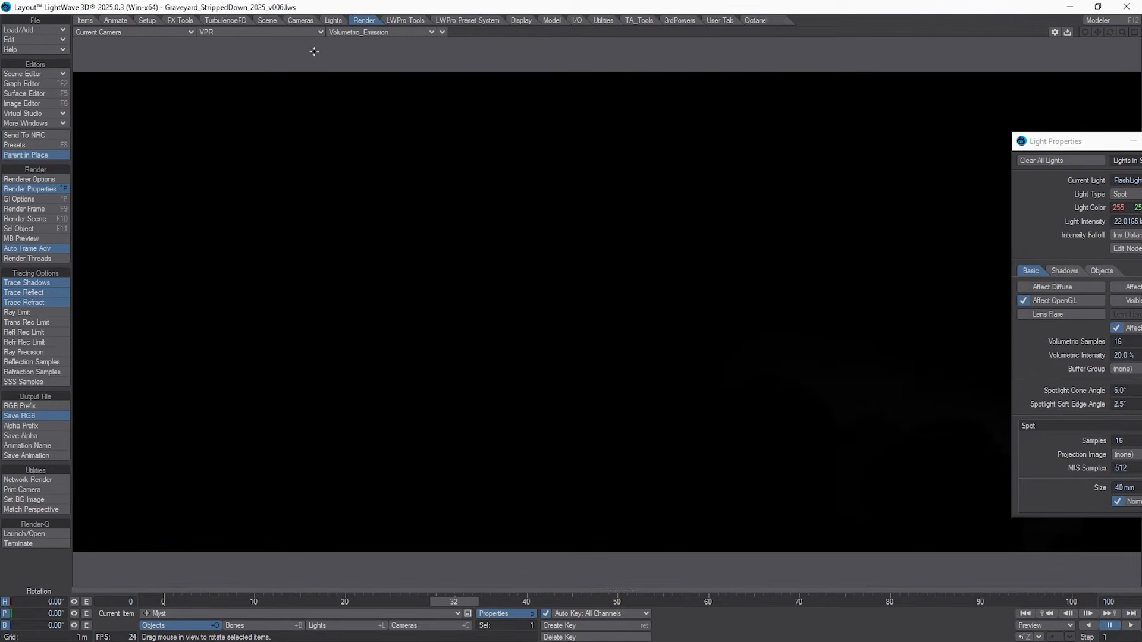
pyautogui.click(419, 28)
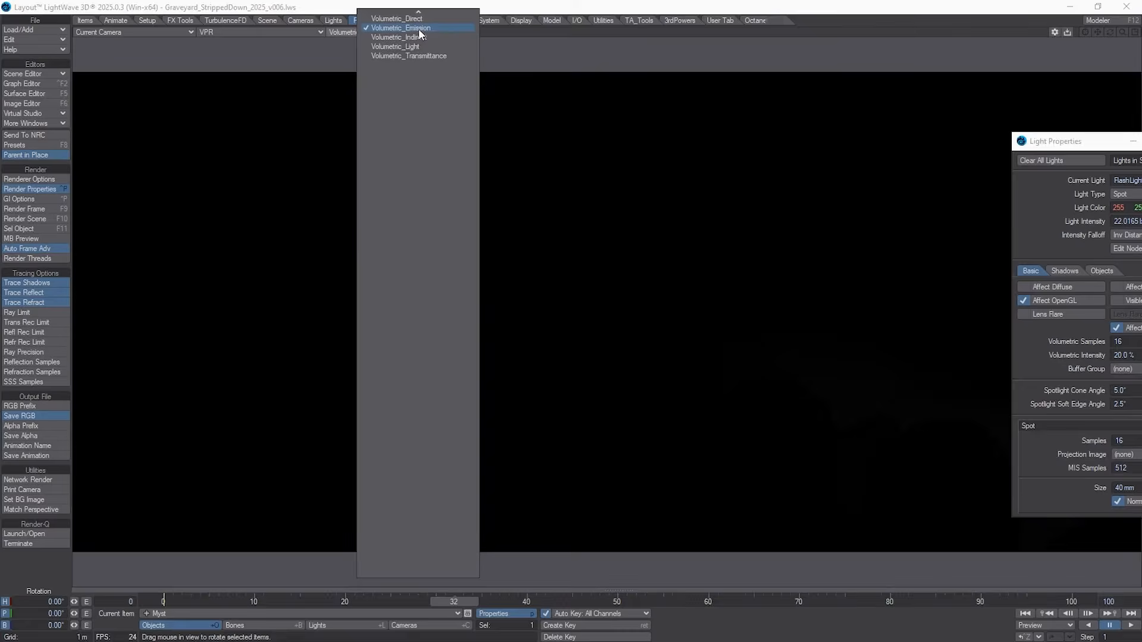
pyautogui.click(418, 20)
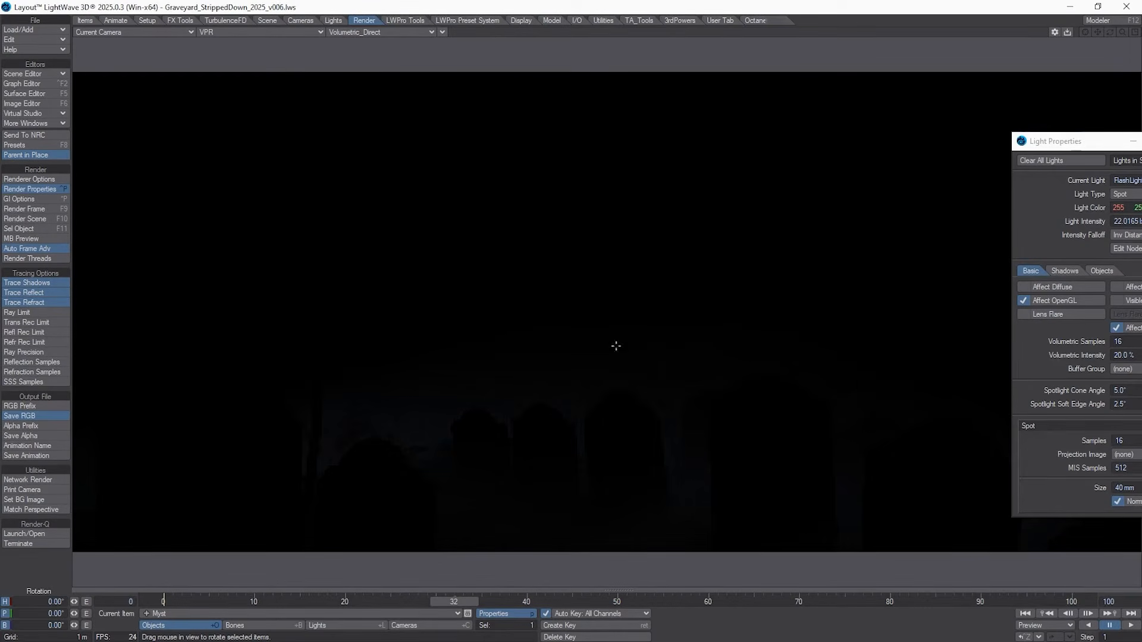
# Turn on Normalize Display in the VPR options and move the options window off the graves to examine the buffer
pyautogui.click(1055, 32)
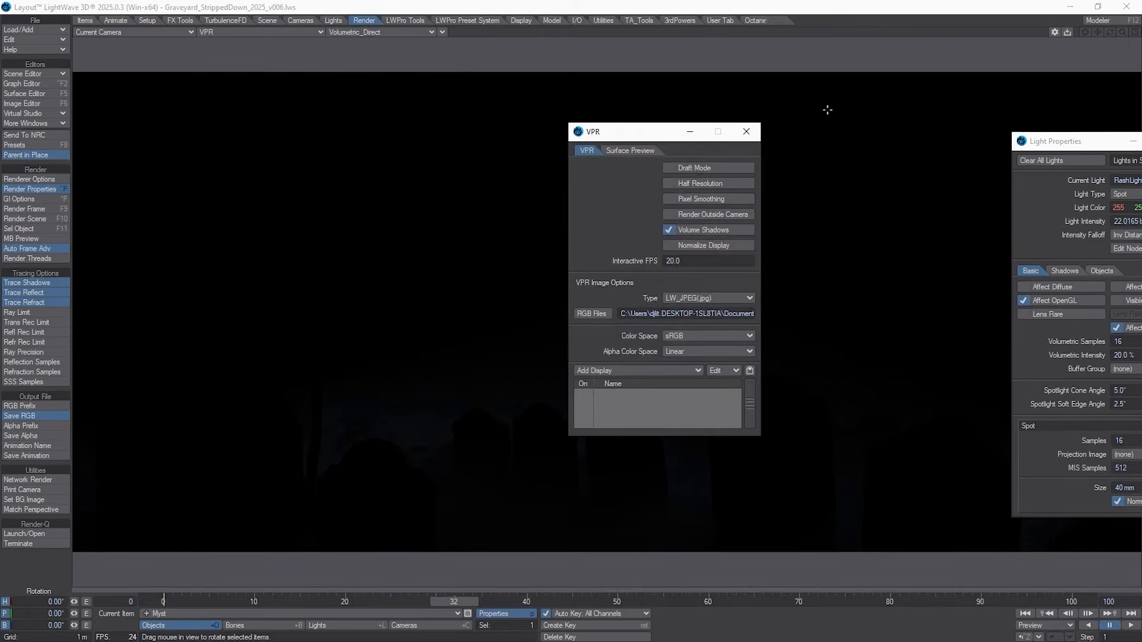
pyautogui.click(669, 245)
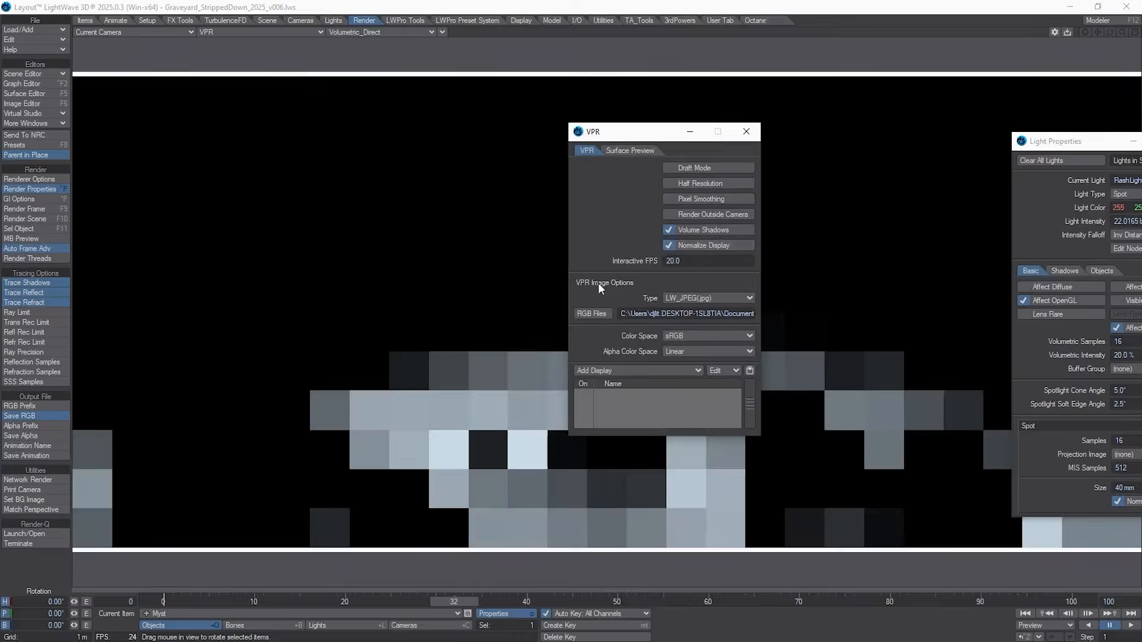
pyautogui.moveTo(592, 136); pyautogui.dragTo(805, 73)
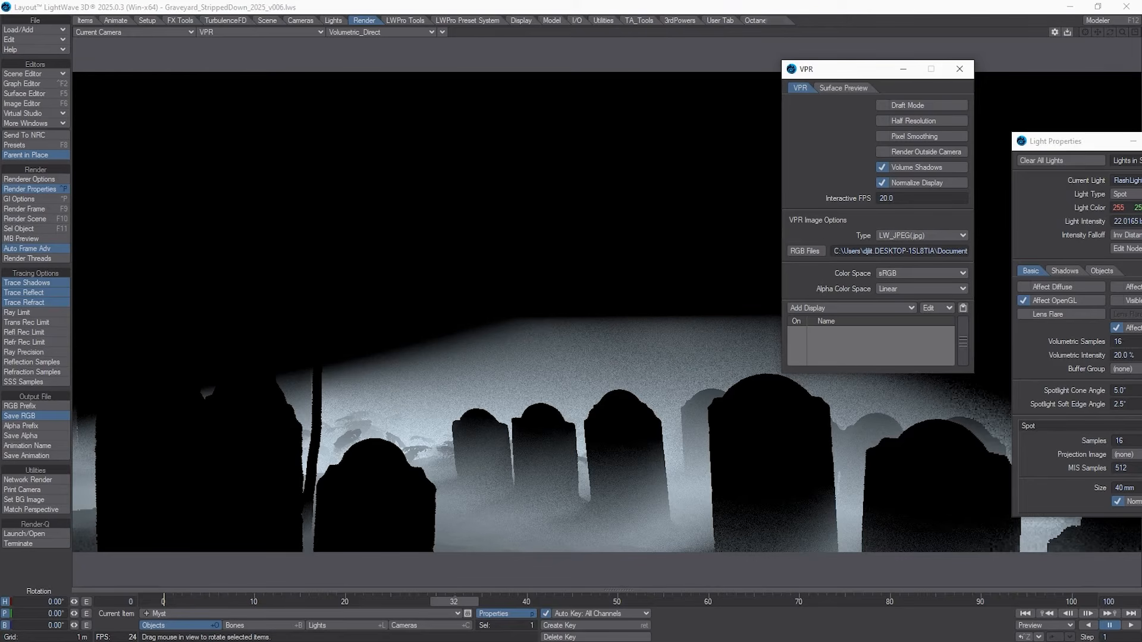
# Open the camera's properties and set its maximum samples to 8 and minimum samples to 4
pyautogui.click(410, 625)
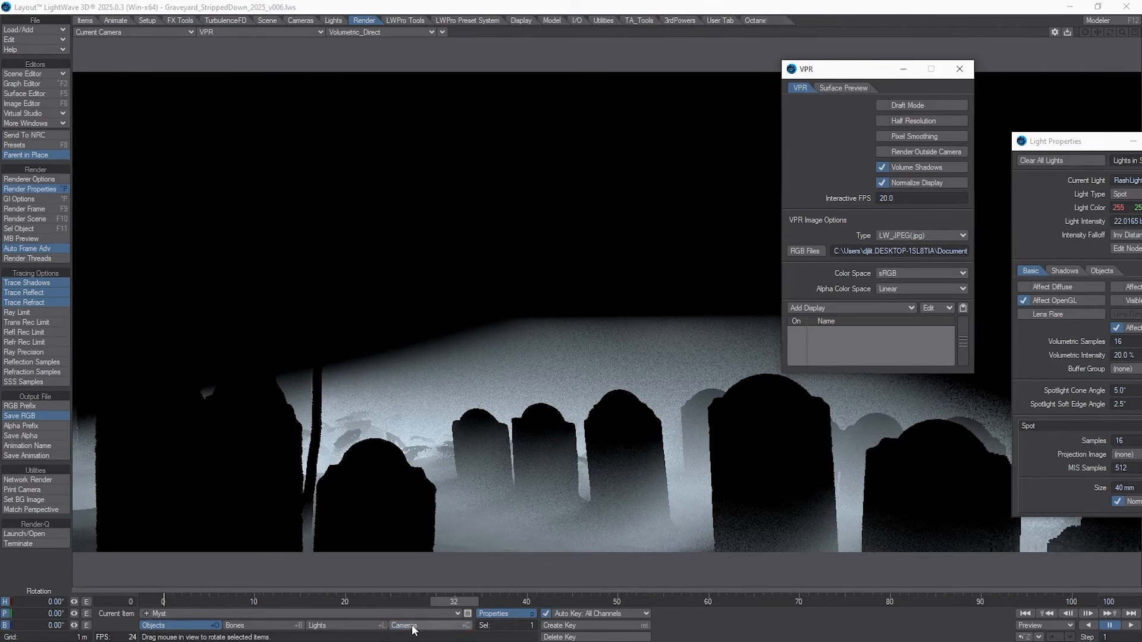
pyautogui.moveTo(1141, 167); pyautogui.dragTo(468, 76)
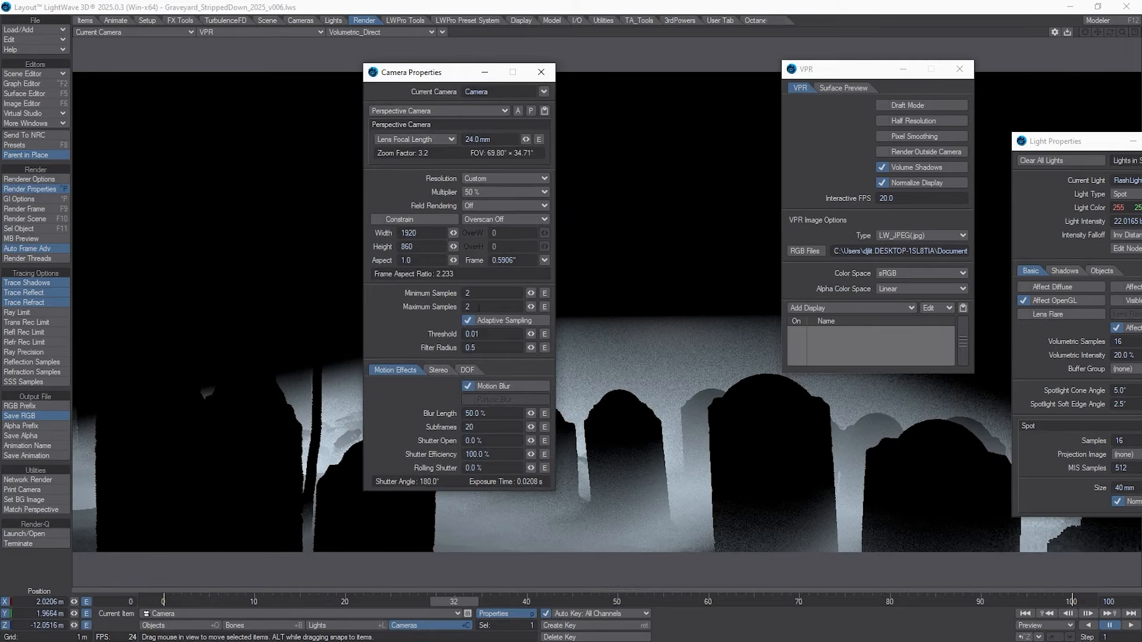
pyautogui.press('Tab')
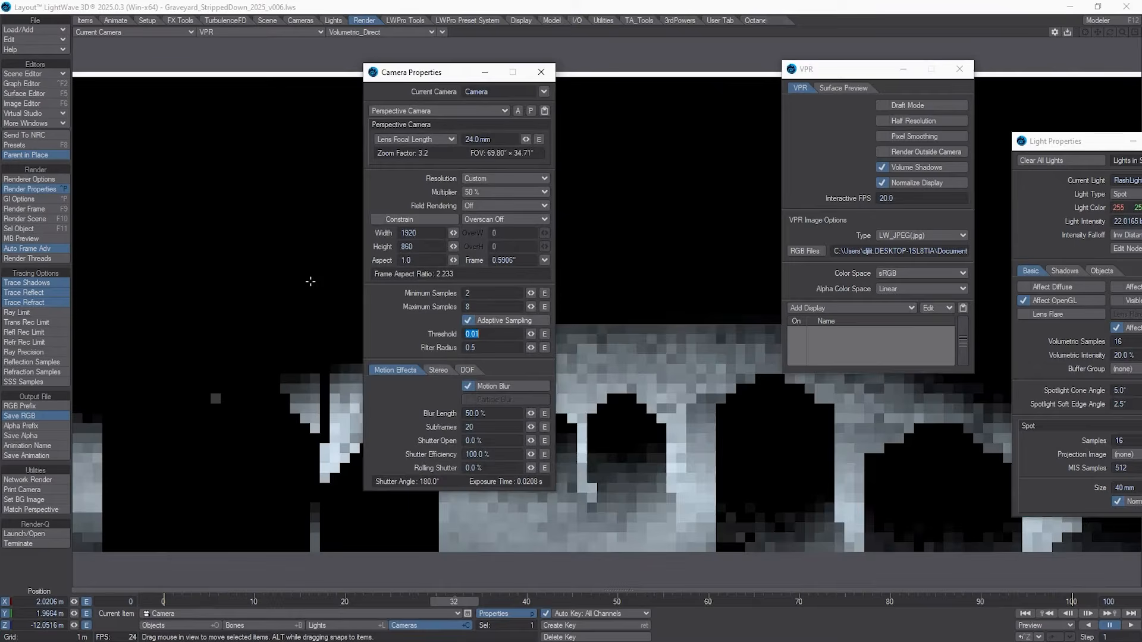
pyautogui.click(486, 293)
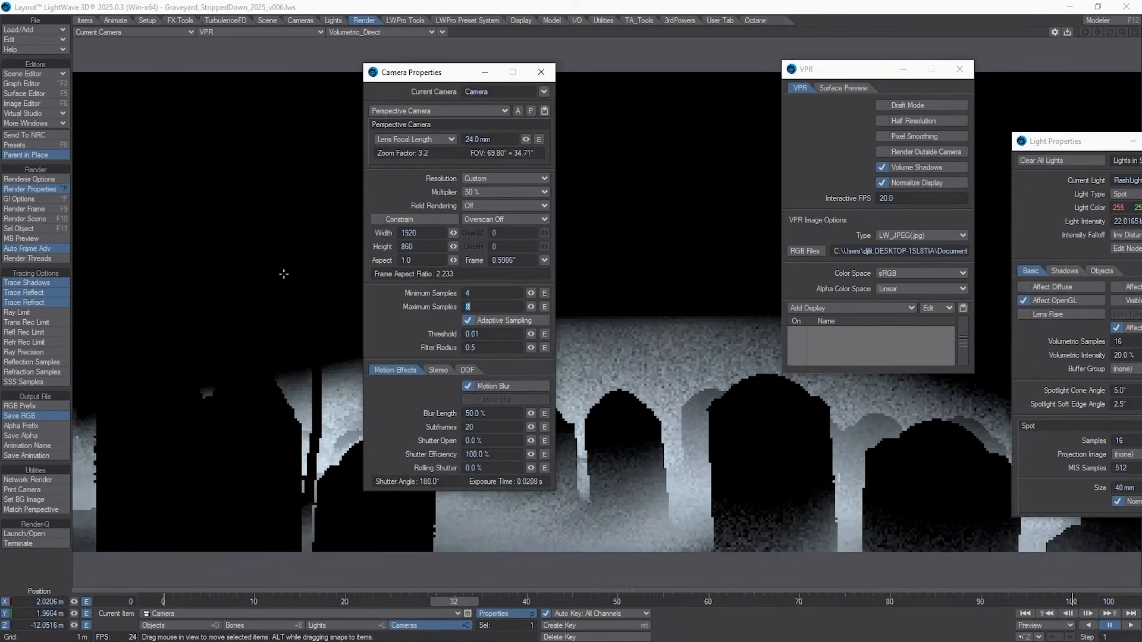
# Turn off the camera's motion blur and set its minimum samples to 1
pyautogui.click(474, 293)
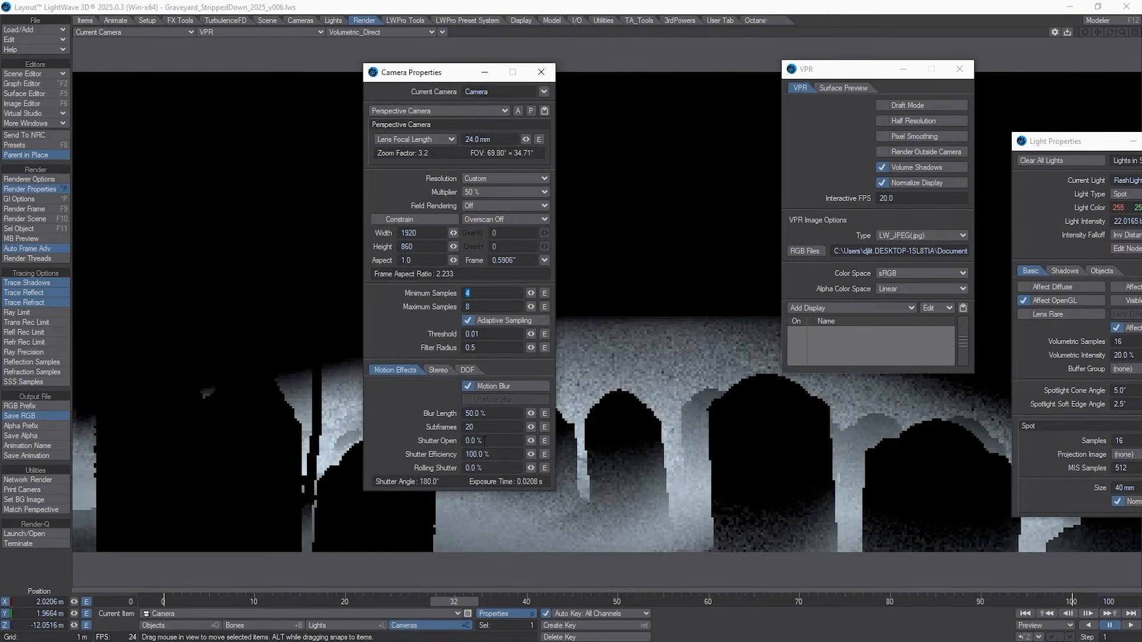
pyautogui.click(477, 385)
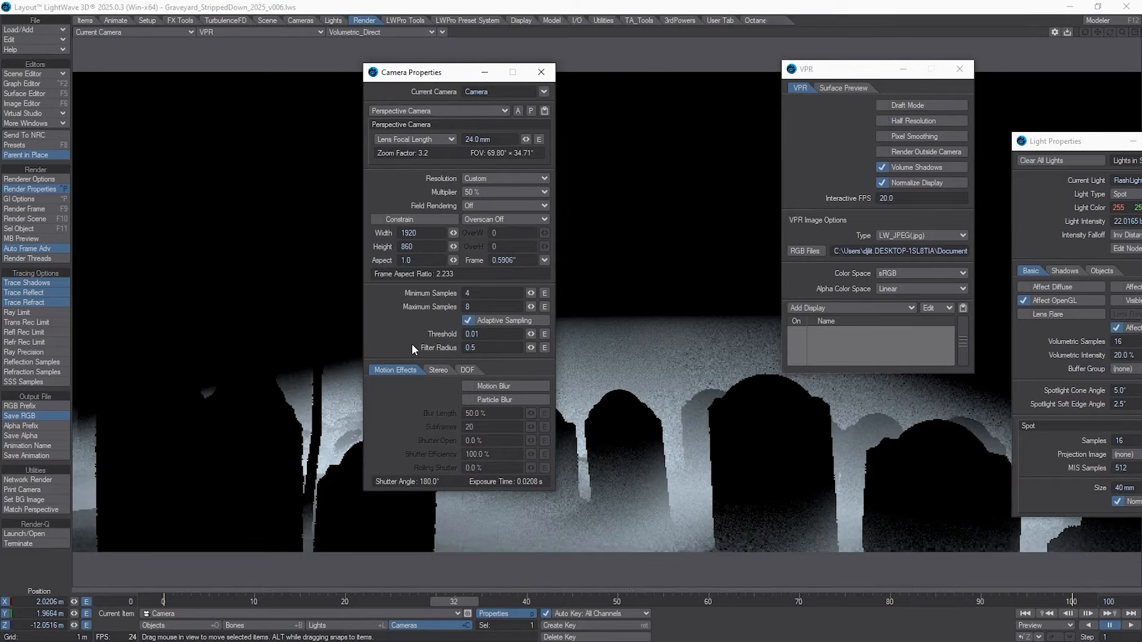
pyautogui.click(472, 292)
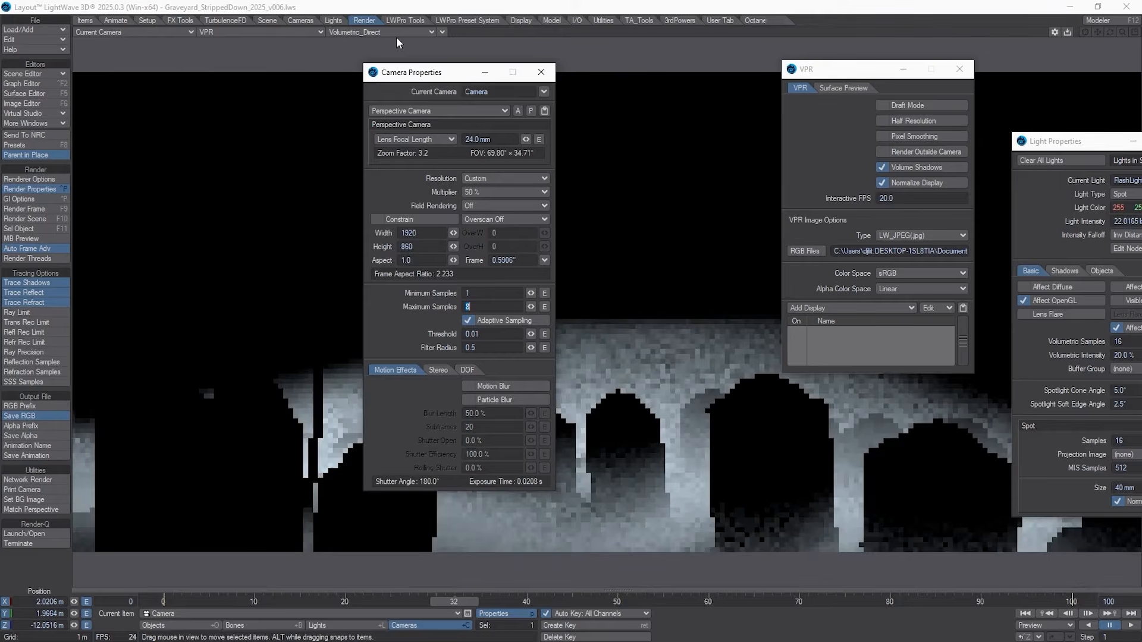
# Switch the preview buffer back to Final_Render, turn off Normalize Display, and move the camera properties aside to uncover the scene
pyautogui.click(398, 32)
pyautogui.moveTo(396, 2)
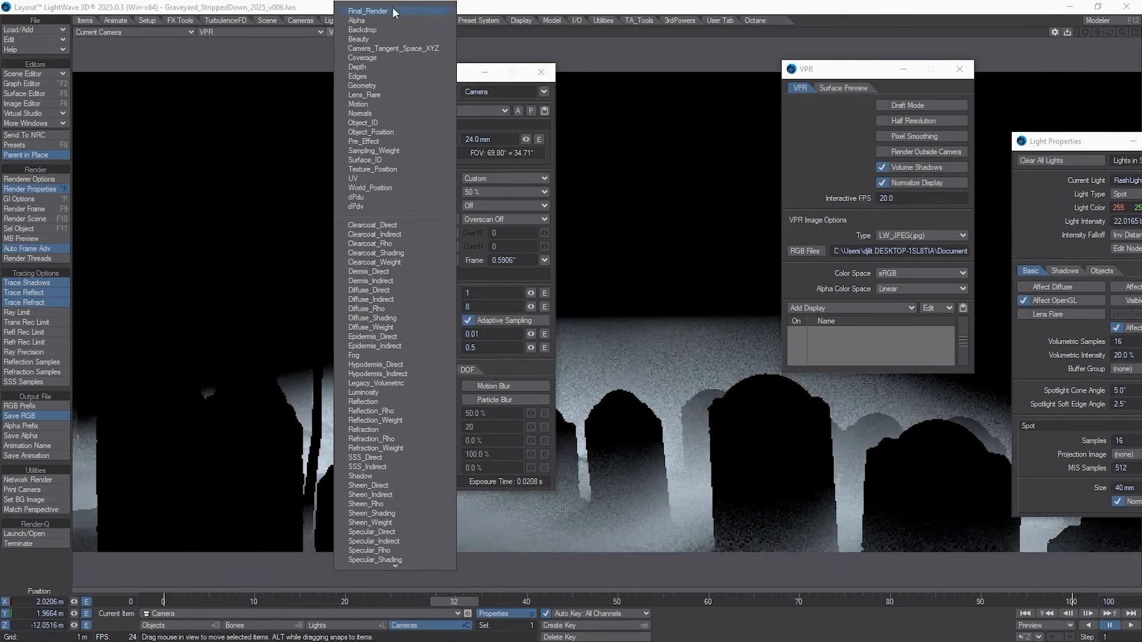
pyautogui.click(395, 11)
pyautogui.click(887, 180)
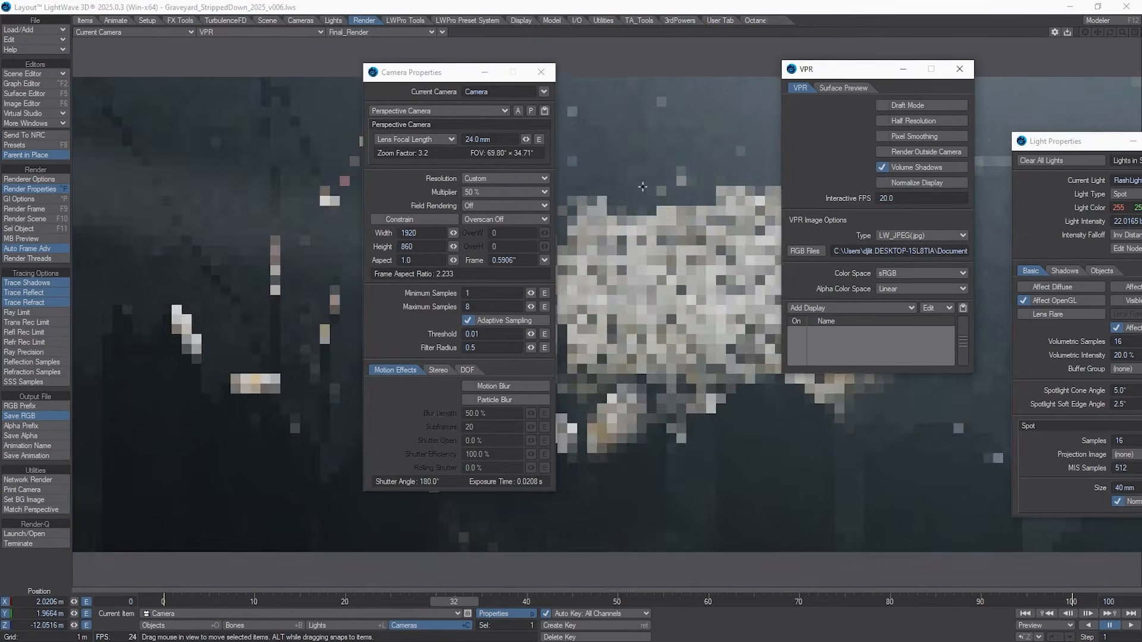
pyautogui.moveTo(442, 74); pyautogui.dragTo(802, 86)
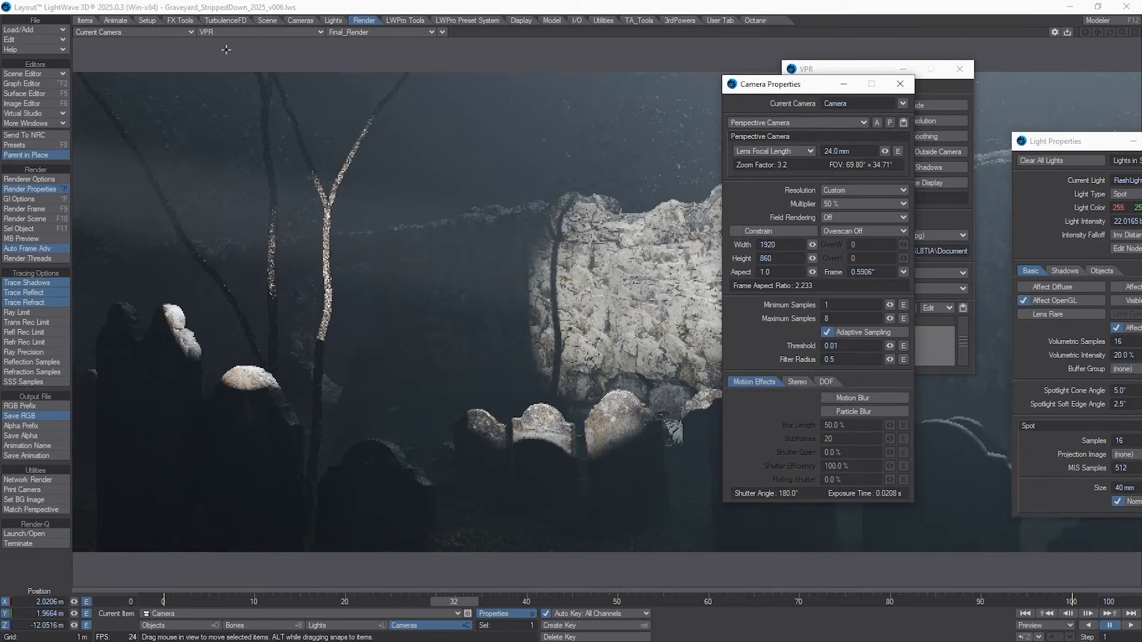
# Open the image processing effects and turn off the Tonemap pixel filter, clearing the camera properties and VPR options from the view
pyautogui.click(266, 20)
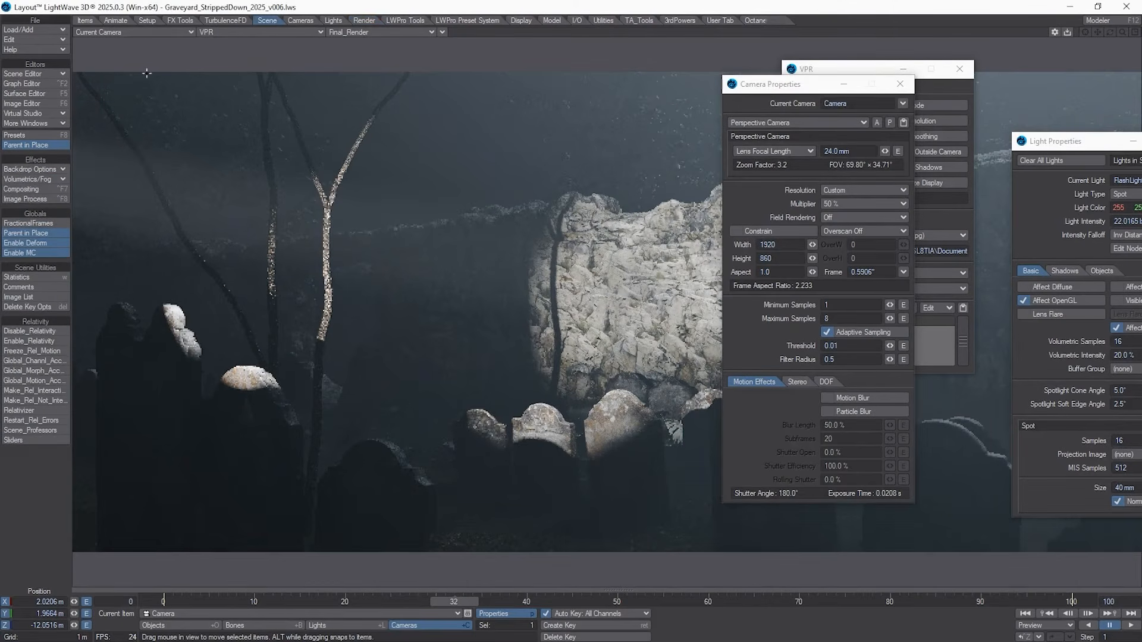
pyautogui.click(59, 199)
pyautogui.click(921, 227)
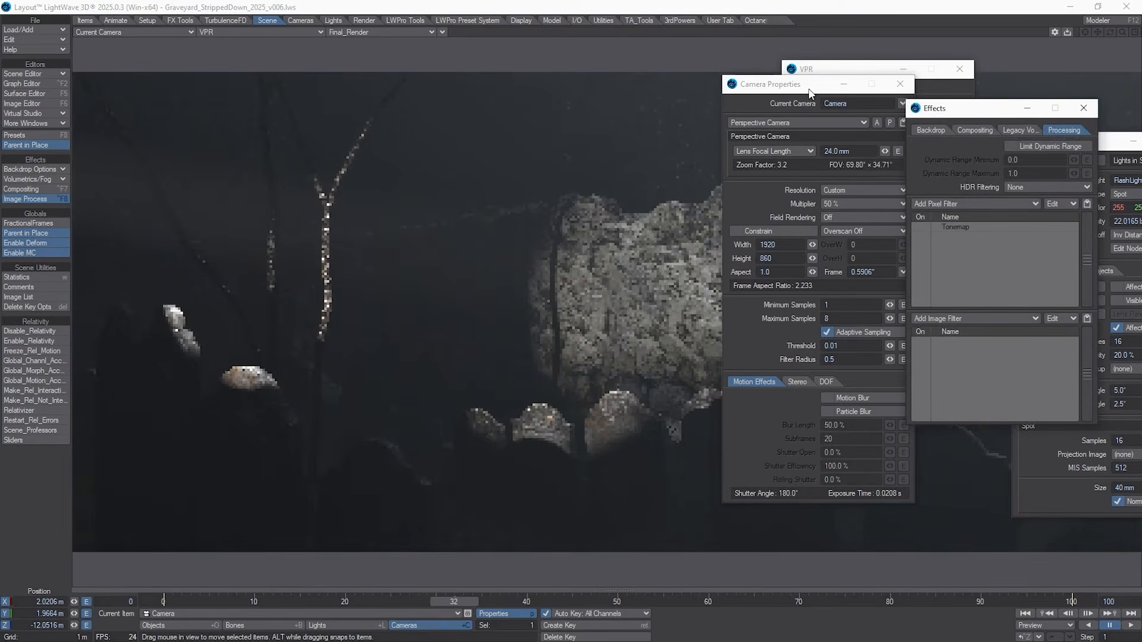
pyautogui.press('p')
pyautogui.moveTo(957, 113); pyautogui.dragTo(867, 232)
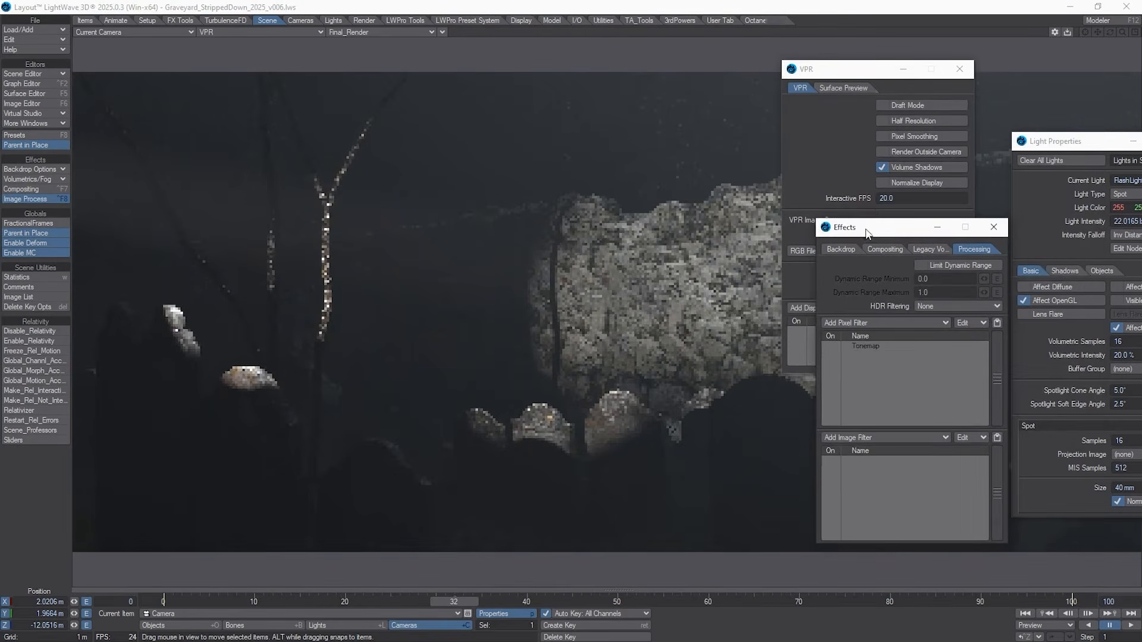
pyautogui.click(836, 70)
pyautogui.press('p')
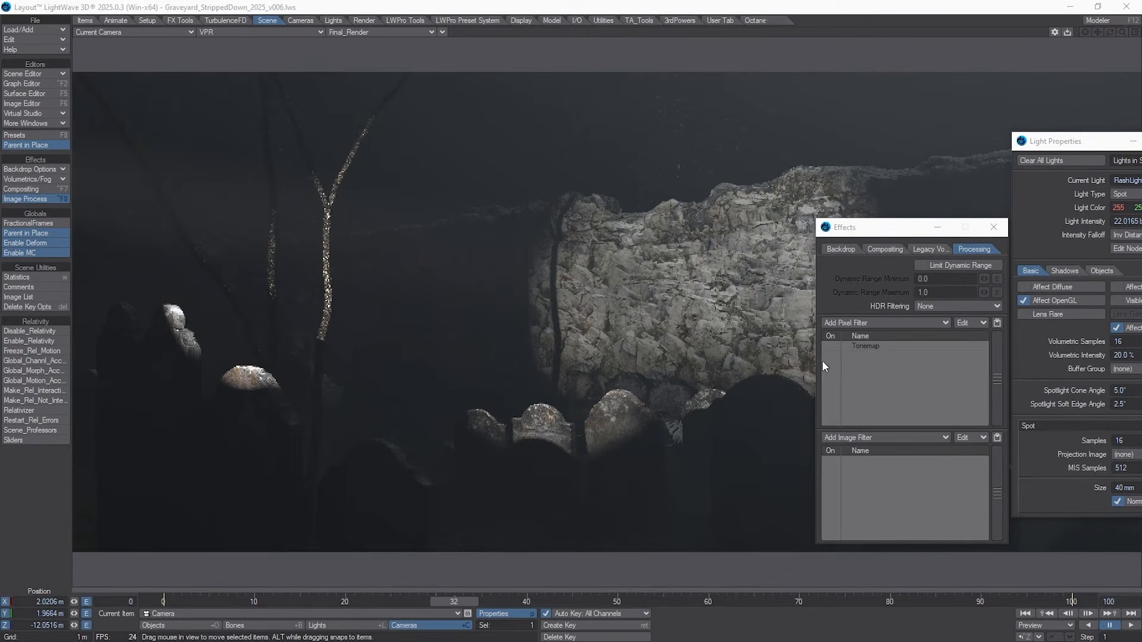
# Turn the Tonemap pixel filter back on and open its settings, placing them clear of the effects window
pyautogui.click(830, 345)
pyautogui.doubleClick(862, 345)
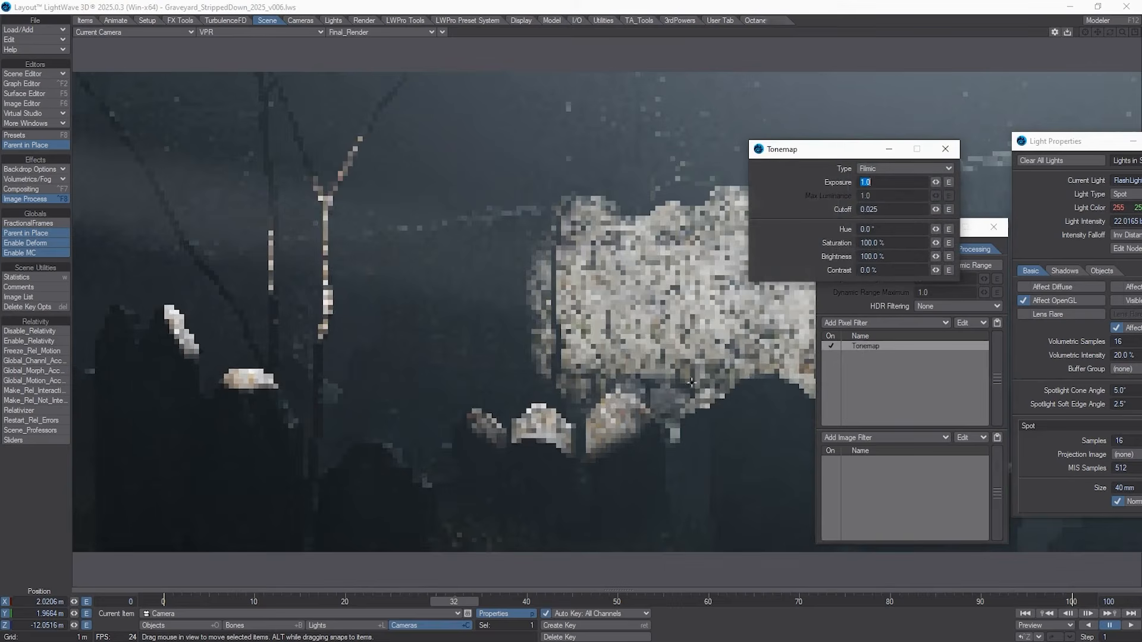
pyautogui.moveTo(840, 145); pyautogui.dragTo(661, 66)
# Try the ACES Filmic tonemap type, followed by Reinhard, to compare their effect on the preview
pyautogui.click(718, 87)
pyautogui.click(720, 95)
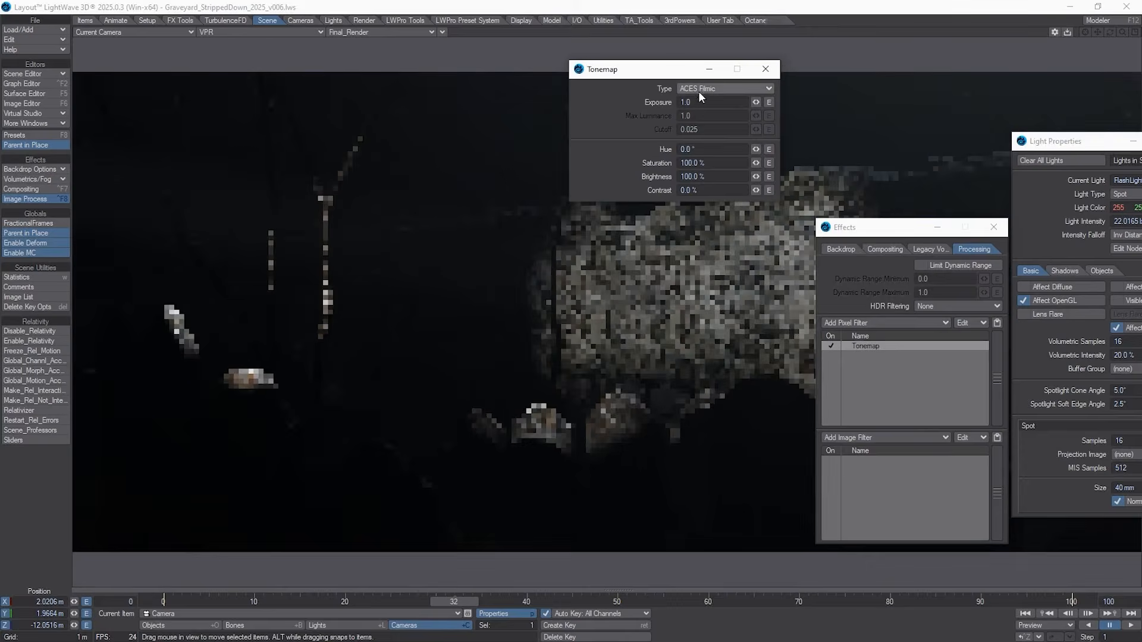
pyautogui.click(698, 87)
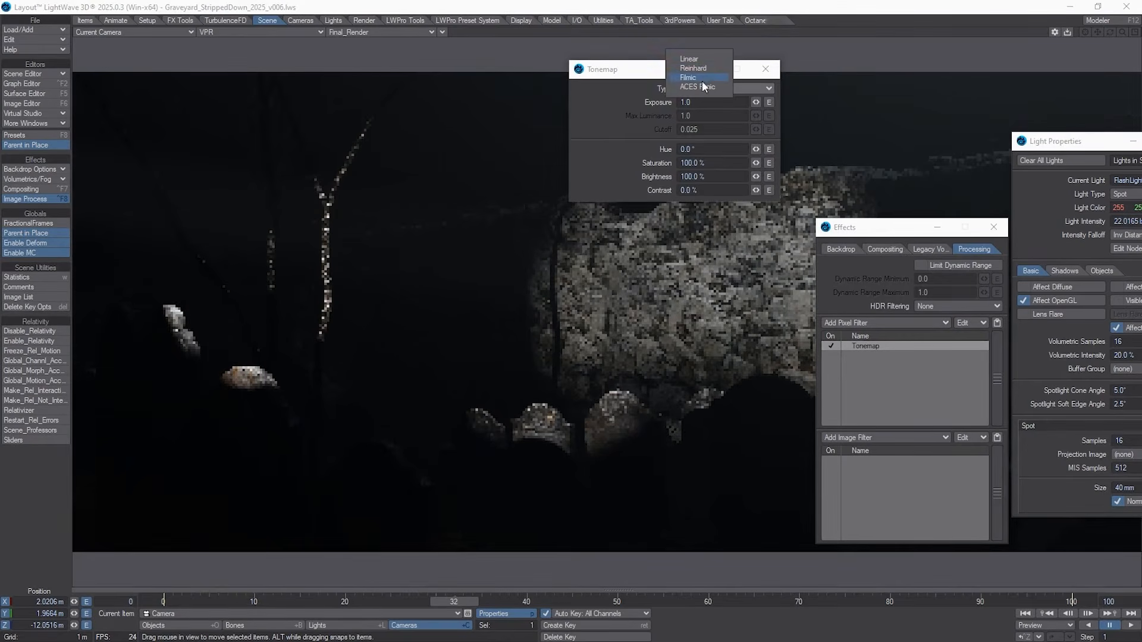
pyautogui.click(702, 76)
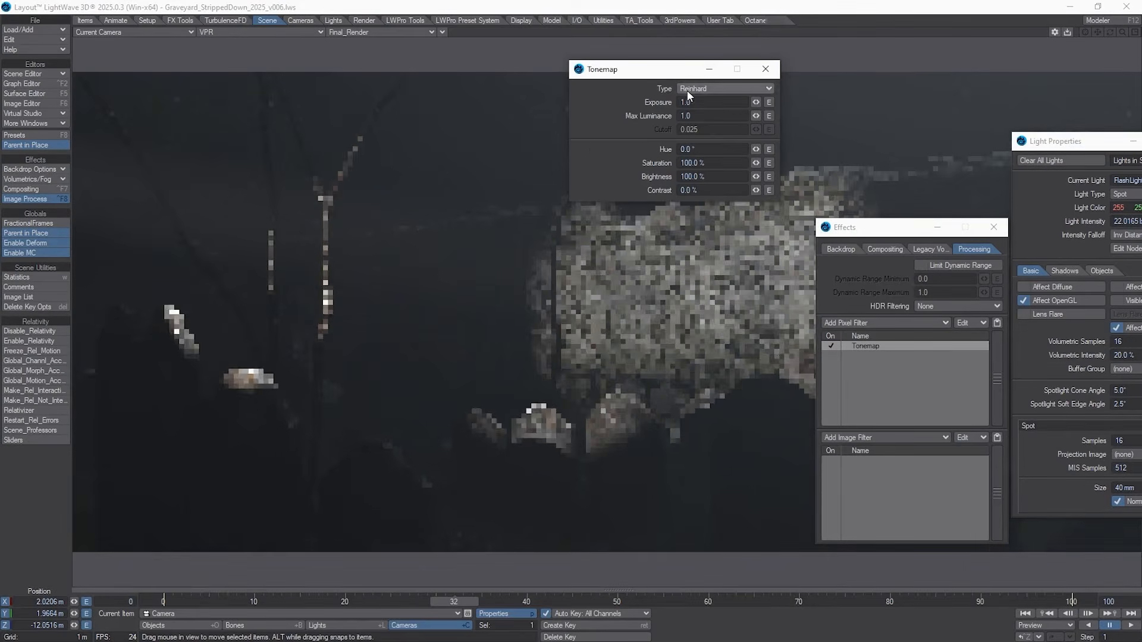
pyautogui.moveTo(645, 70); pyautogui.dragTo(713, 56)
# Set the tonemap type to Linear with an exposure of 1.25
pyautogui.click(789, 79)
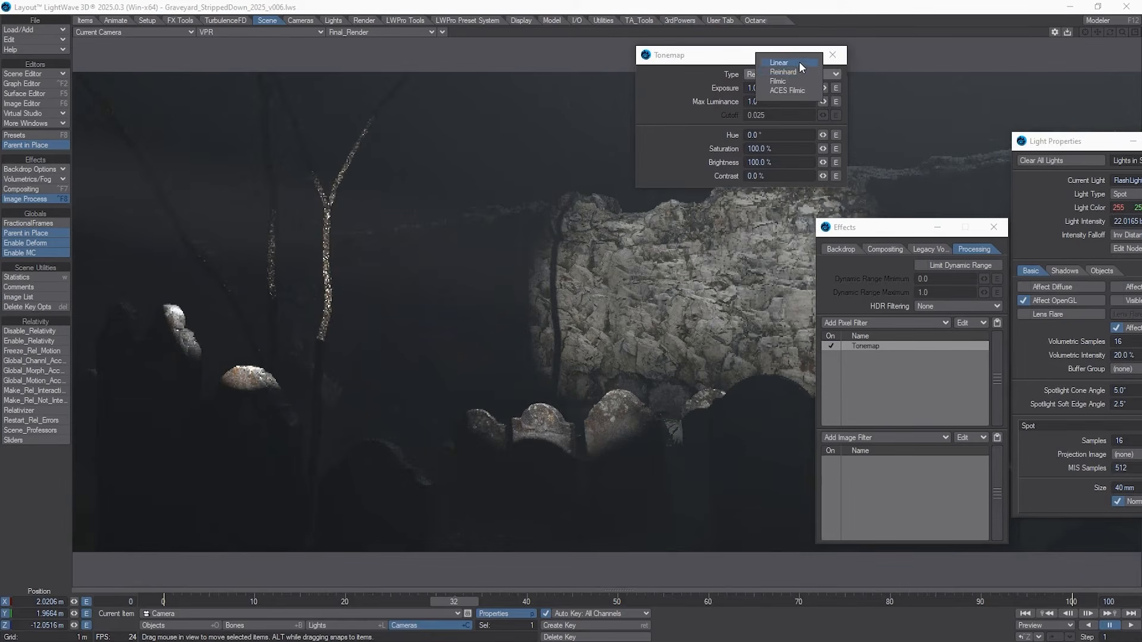
pyautogui.click(798, 61)
pyautogui.click(773, 89)
pyautogui.write('1.25')
pyautogui.press('Tab')
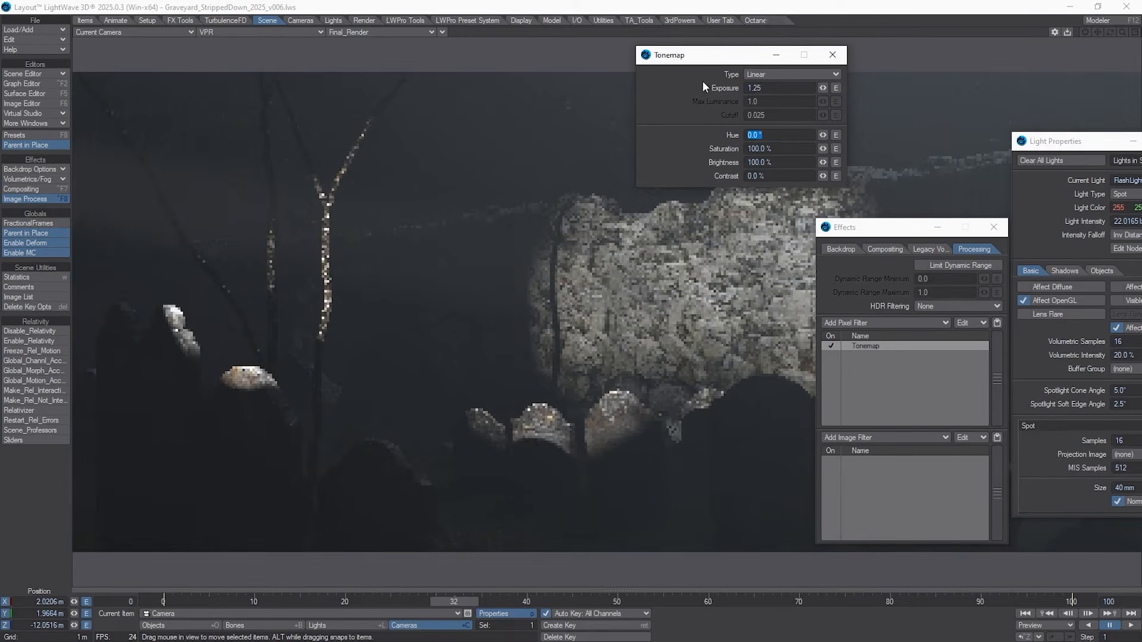
# Rearrange the tonemap and effects windows, and switch the tonemap to Filmic with a cutoff of 0.015
pyautogui.moveTo(705, 60); pyautogui.dragTo(775, 85)
pyautogui.moveTo(874, 227); pyautogui.dragTo(852, 290)
pyautogui.click(844, 101)
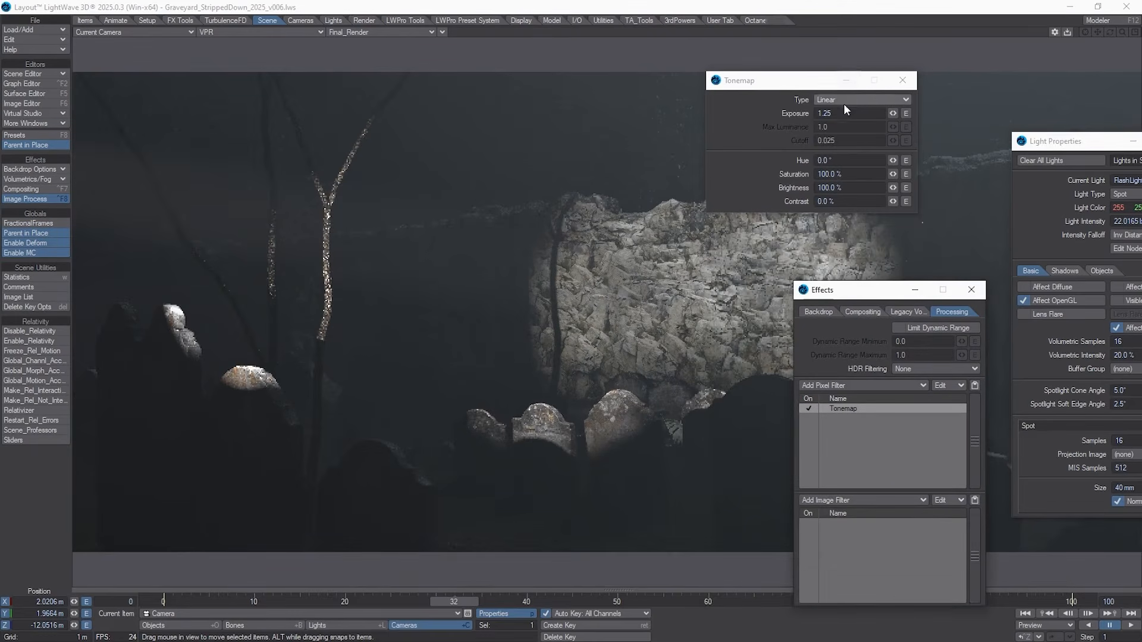
pyautogui.click(850, 119)
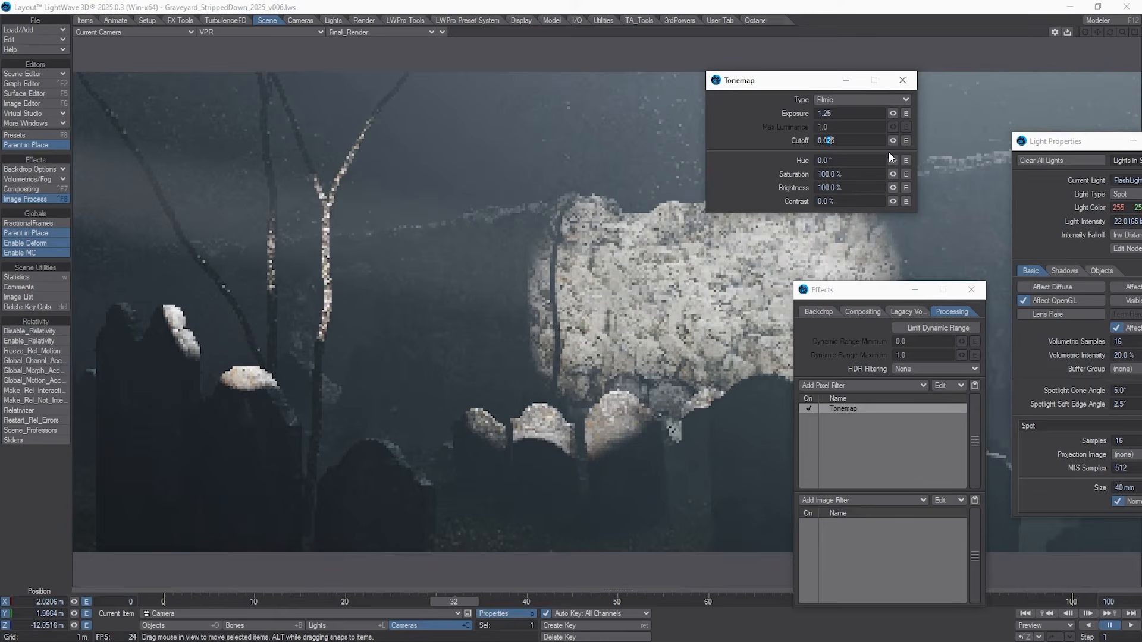
pyautogui.write('1')
pyautogui.press('Tab')
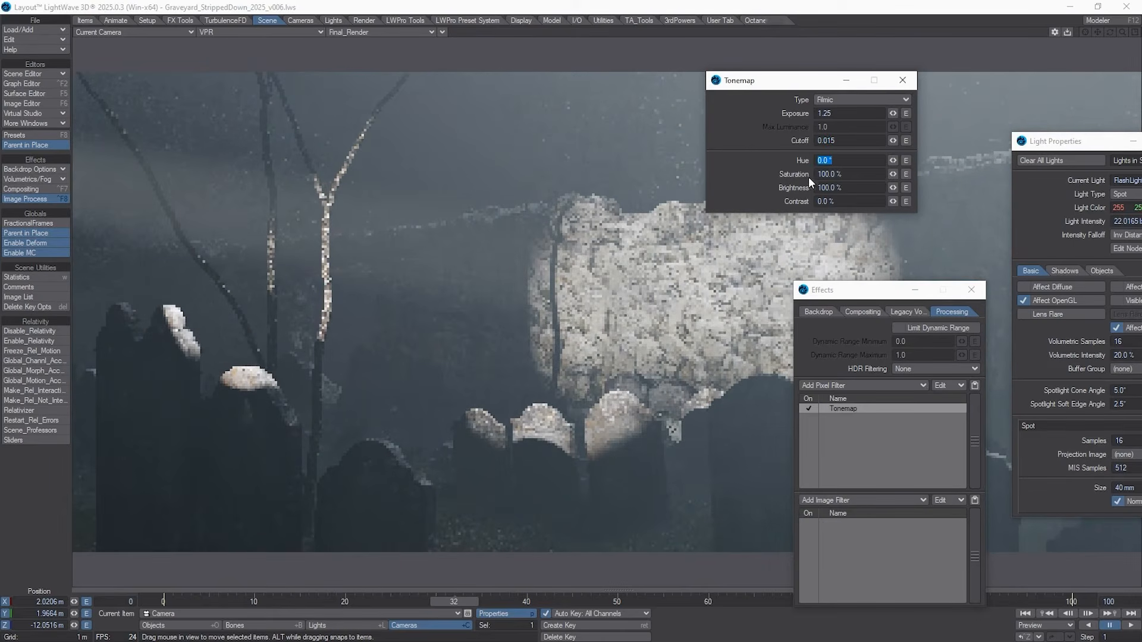
# Try a tonemap cutoff of 0.08 to deepen the dark areas
pyautogui.moveTo(822, 141); pyautogui.dragTo(899, 149)
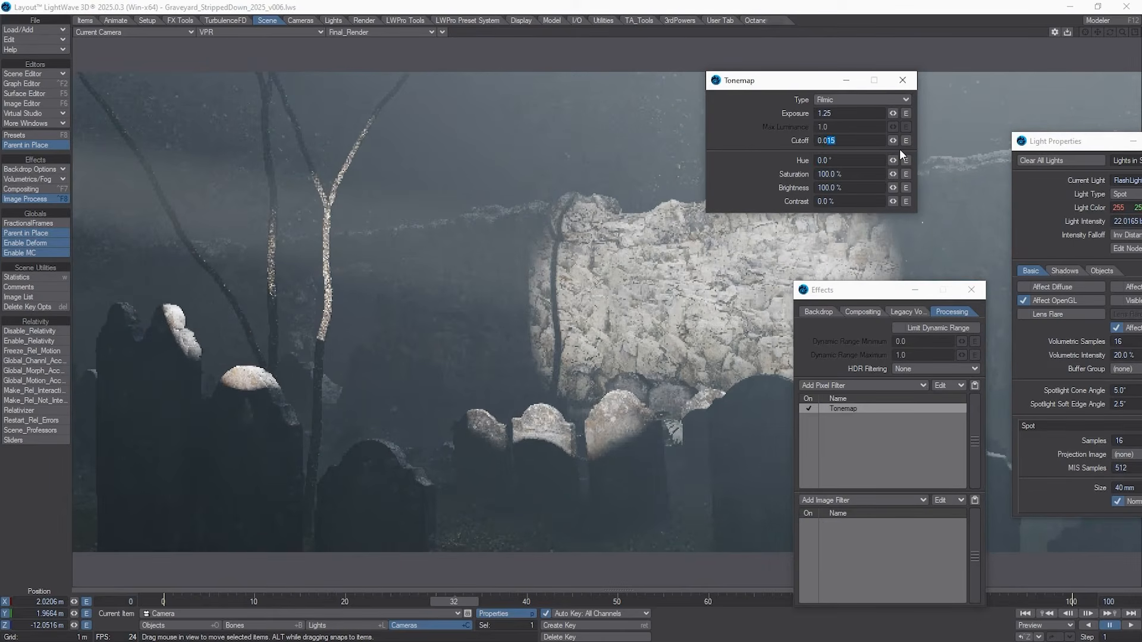
pyautogui.write('08')
pyautogui.press('Tab')
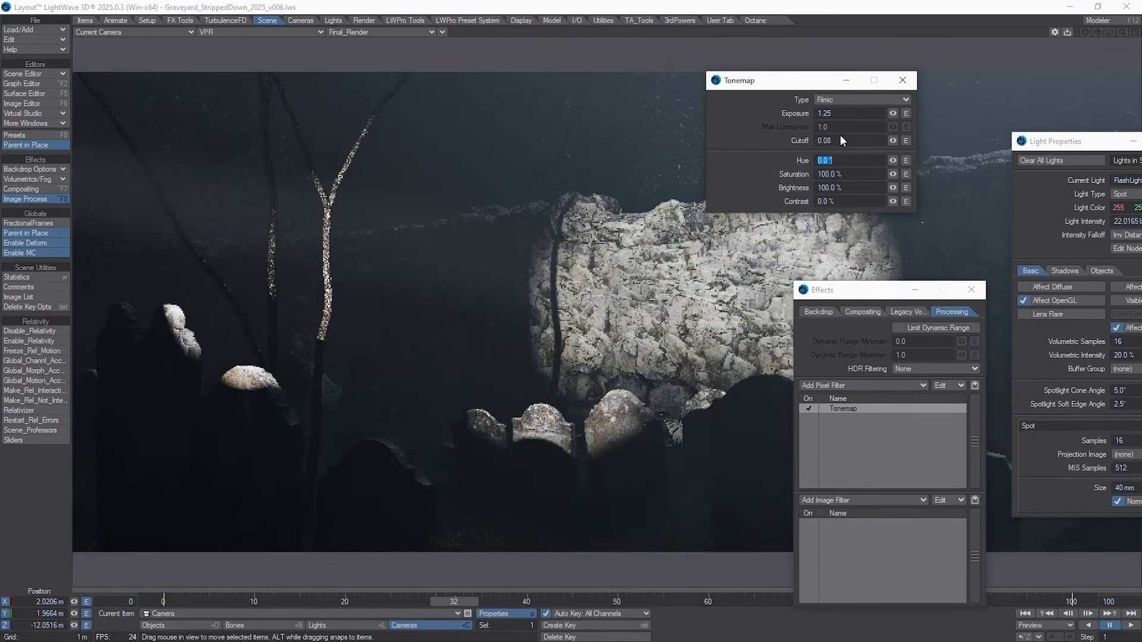
# Set the Filmic tonemap cutoff to 0.02
pyautogui.moveTo(833, 141); pyautogui.dragTo(826, 141)
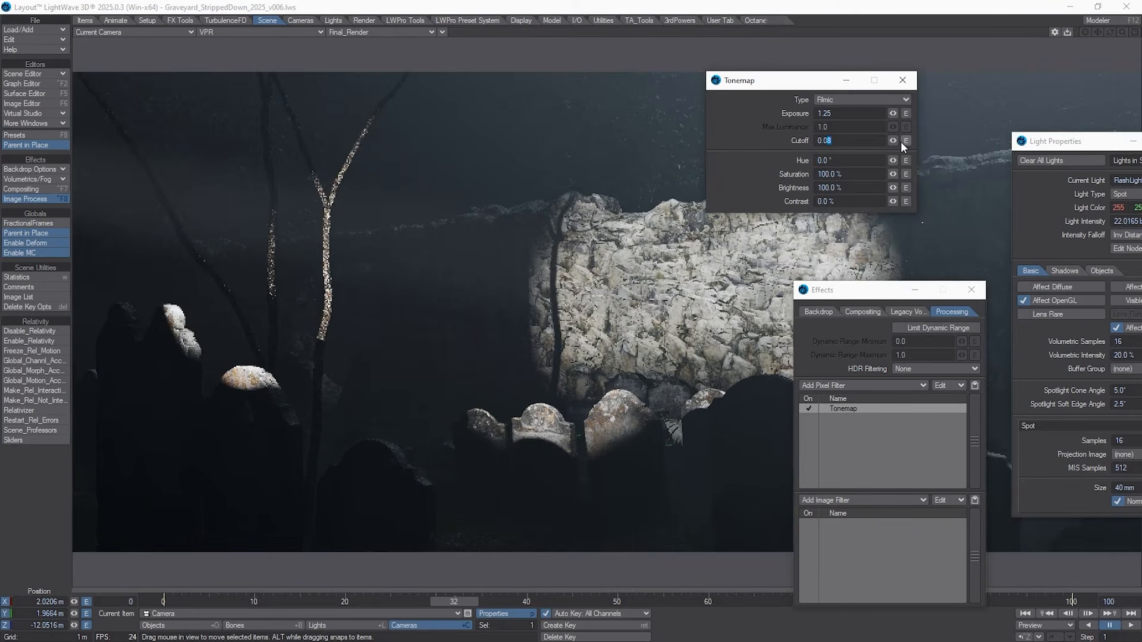
pyautogui.write('2')
pyautogui.press('Tab')
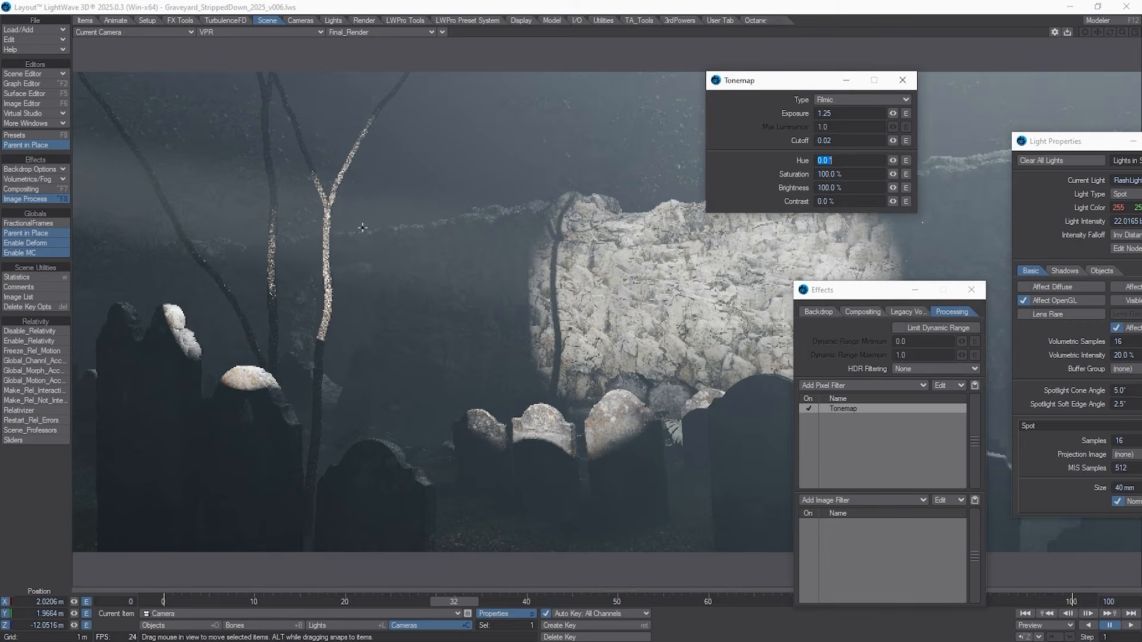
# Move the tonemap, effects and light windows off the wall and graves, and render the current frame to the image viewer
pyautogui.moveTo(744, 83); pyautogui.dragTo(987, 135)
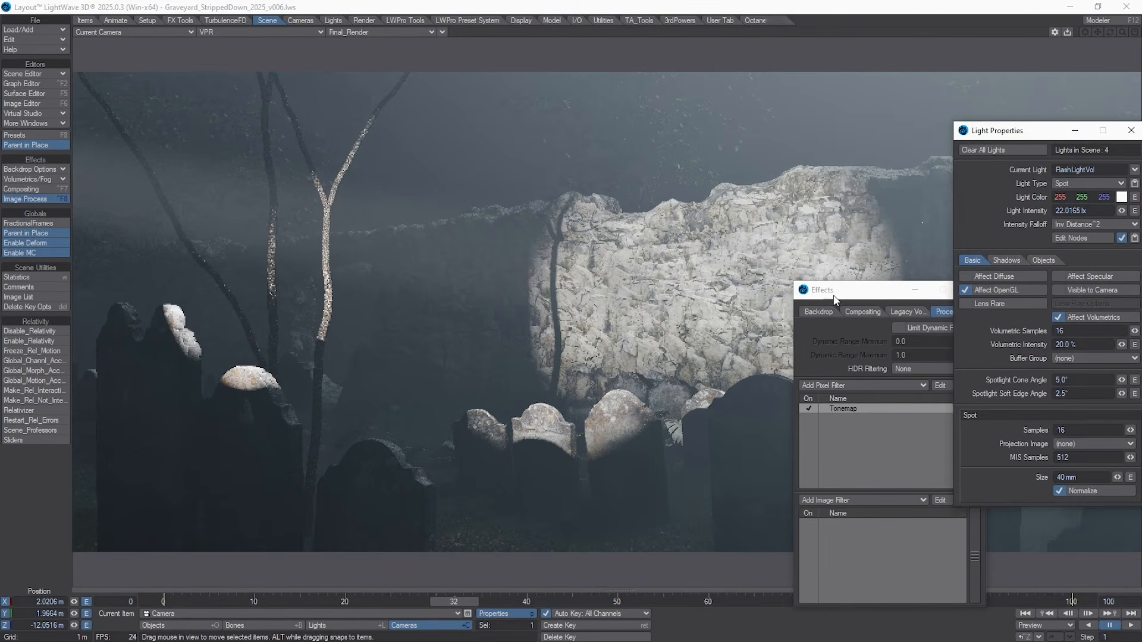
pyautogui.moveTo(834, 300); pyautogui.dragTo(800, 212)
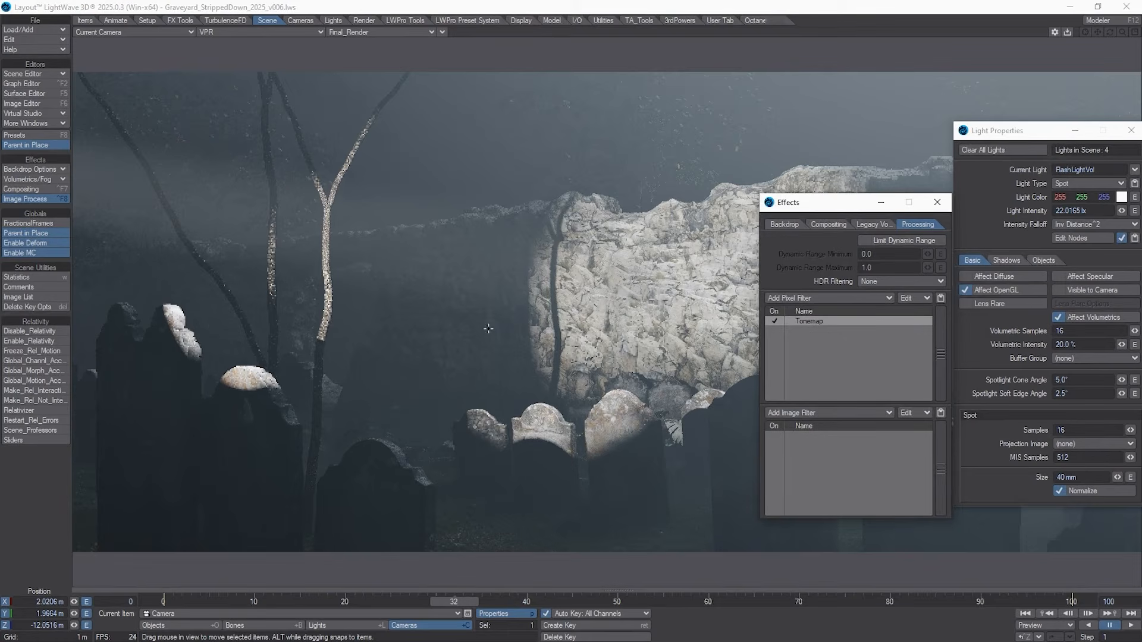
pyautogui.click(734, 635)
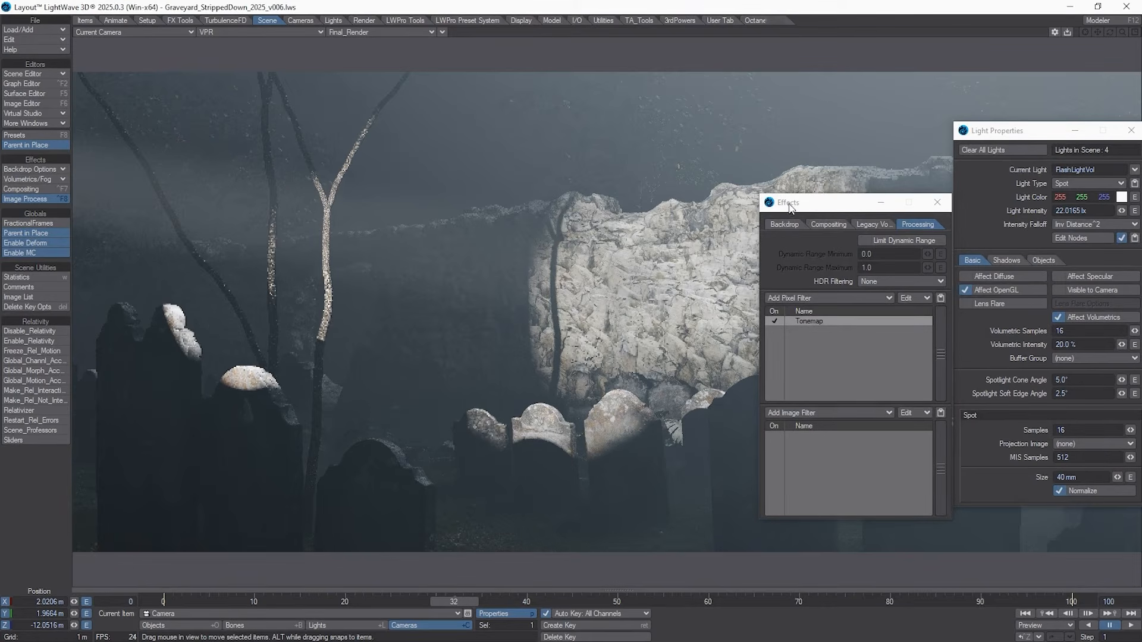
pyautogui.moveTo(791, 203); pyautogui.dragTo(1013, 306)
pyautogui.moveTo(1028, 138); pyautogui.dragTo(978, 110)
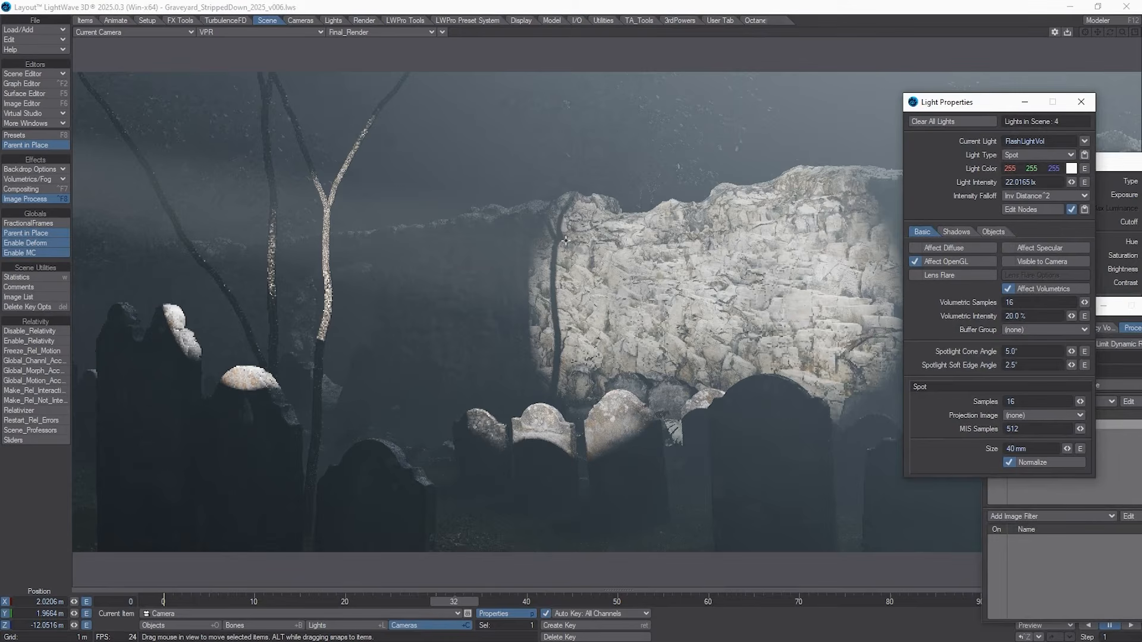
pyautogui.press('F9')
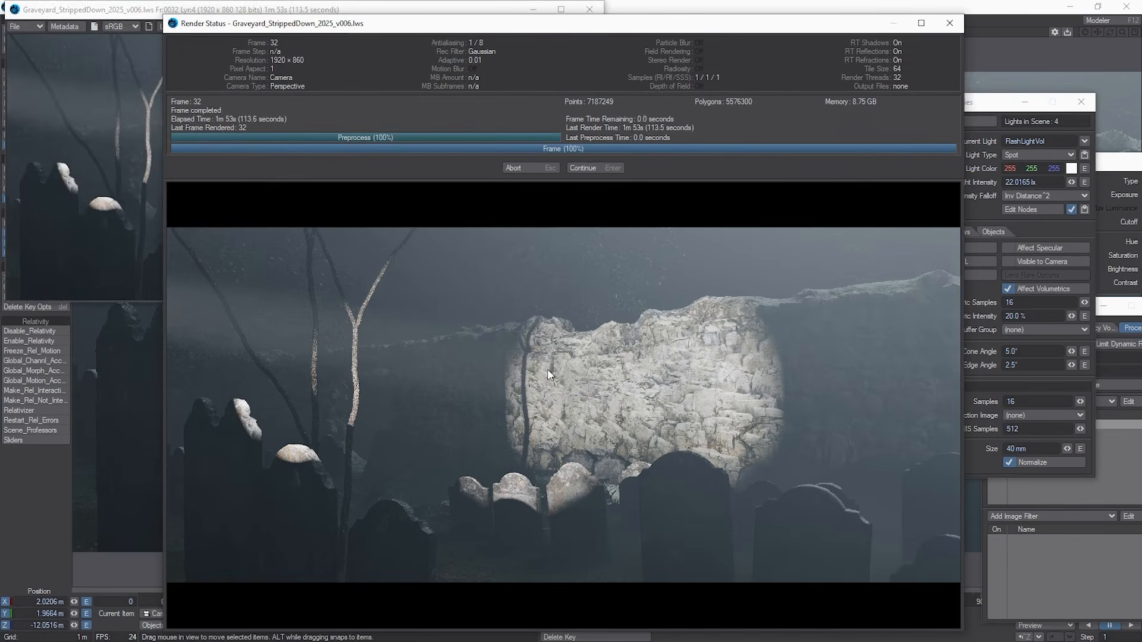
pyautogui.click(578, 168)
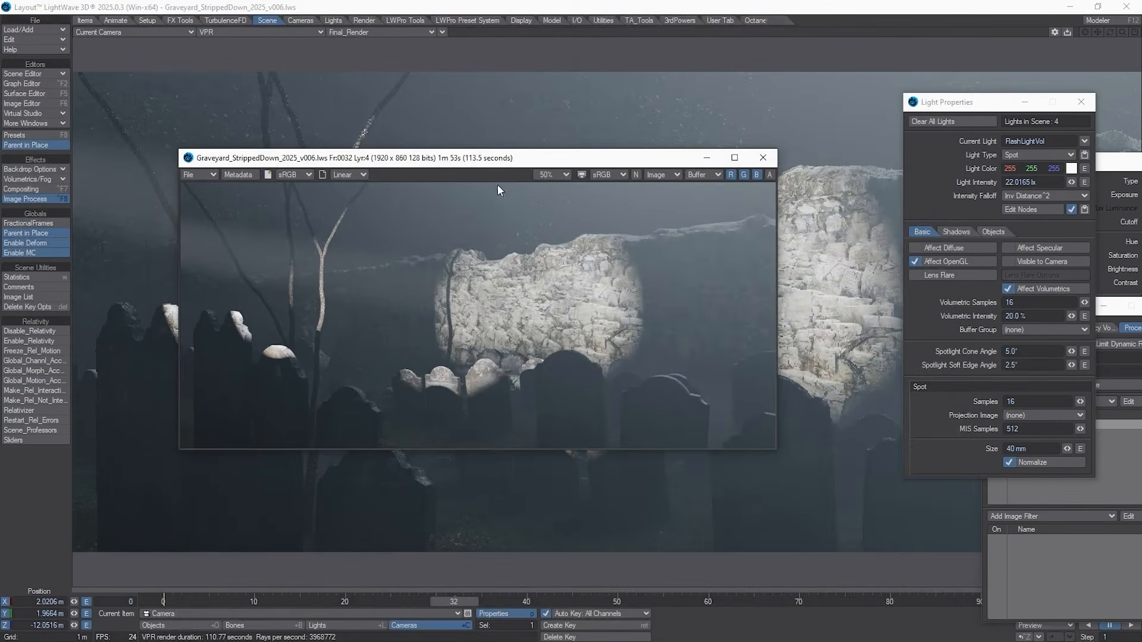
# Examine the finished render at 100% in an enlarged viewer, checking the wall, trees, graves and fog for noise, and close it
pyautogui.click(542, 180)
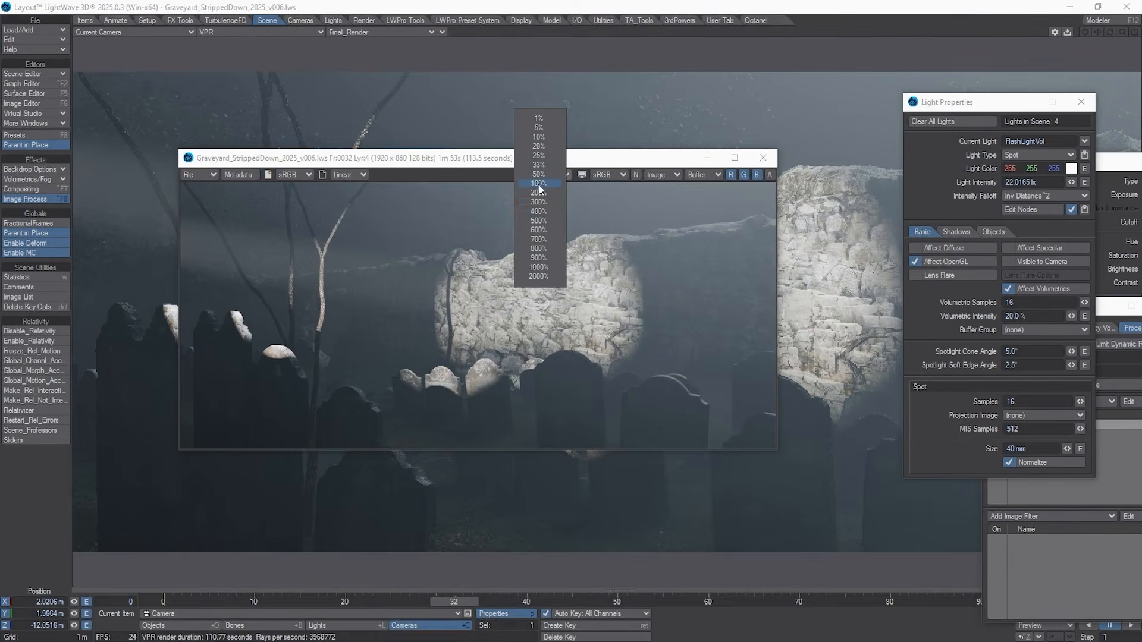
pyautogui.click(563, 198)
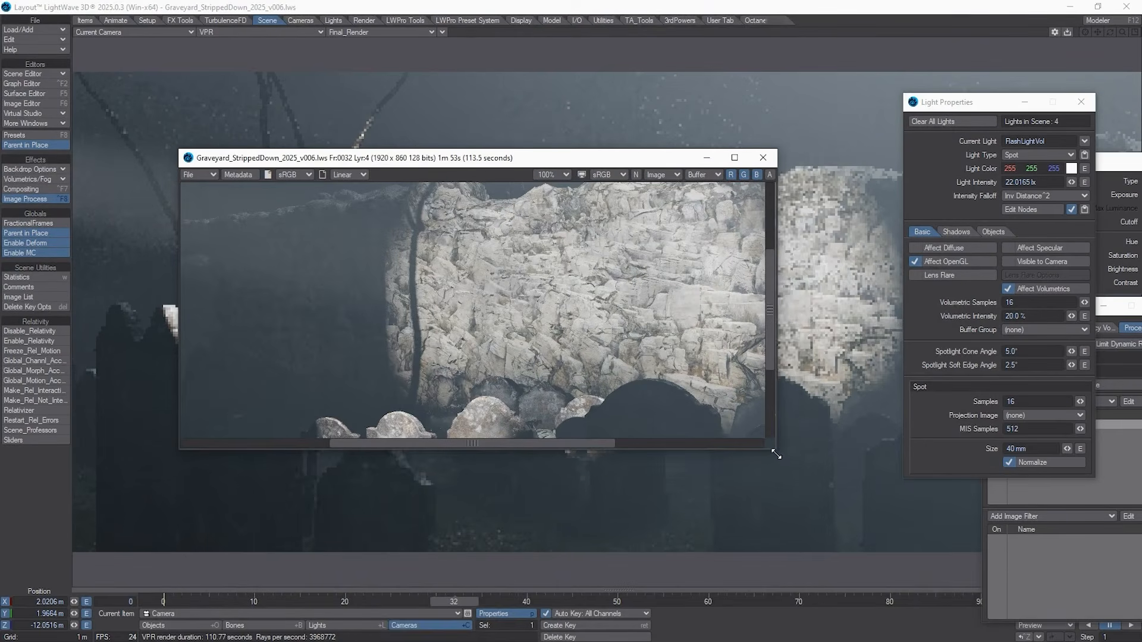
pyautogui.moveTo(774, 449); pyautogui.dragTo(977, 630)
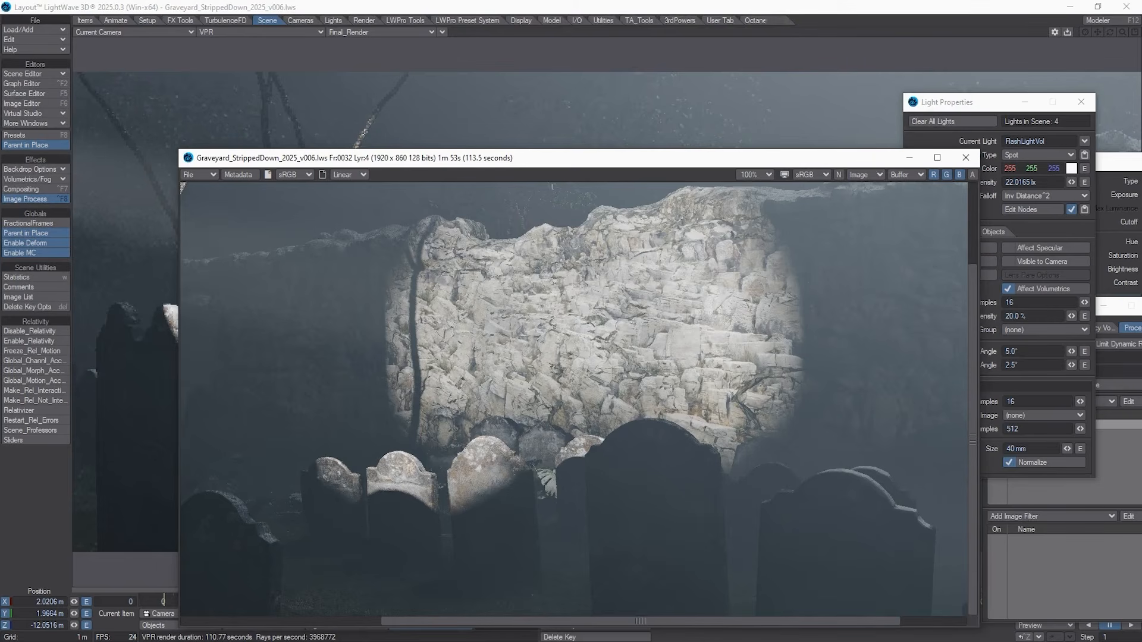
pyautogui.moveTo(707, 621); pyautogui.dragTo(832, 620)
pyautogui.moveTo(628, 620); pyautogui.dragTo(392, 616)
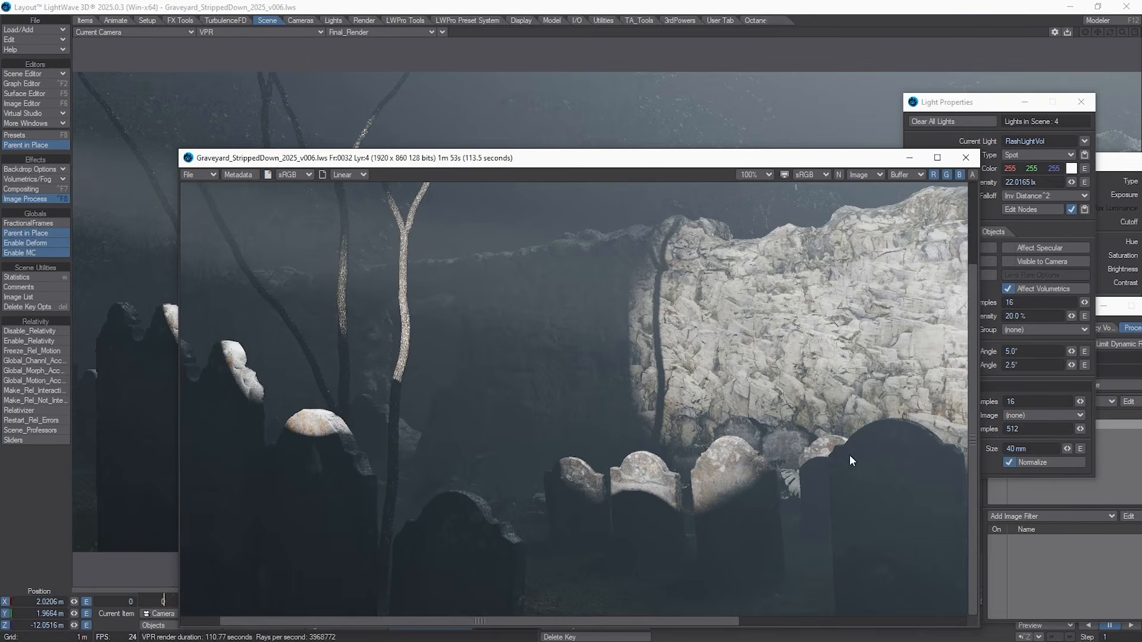
pyautogui.moveTo(971, 426); pyautogui.dragTo(951, 314)
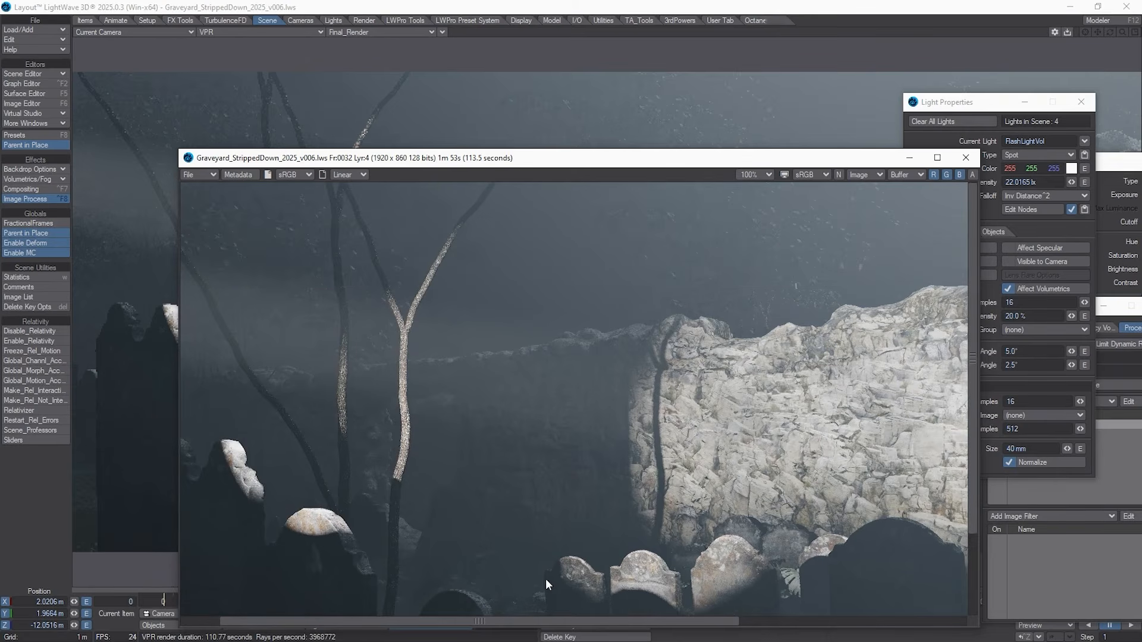
pyautogui.moveTo(594, 621); pyautogui.dragTo(797, 621)
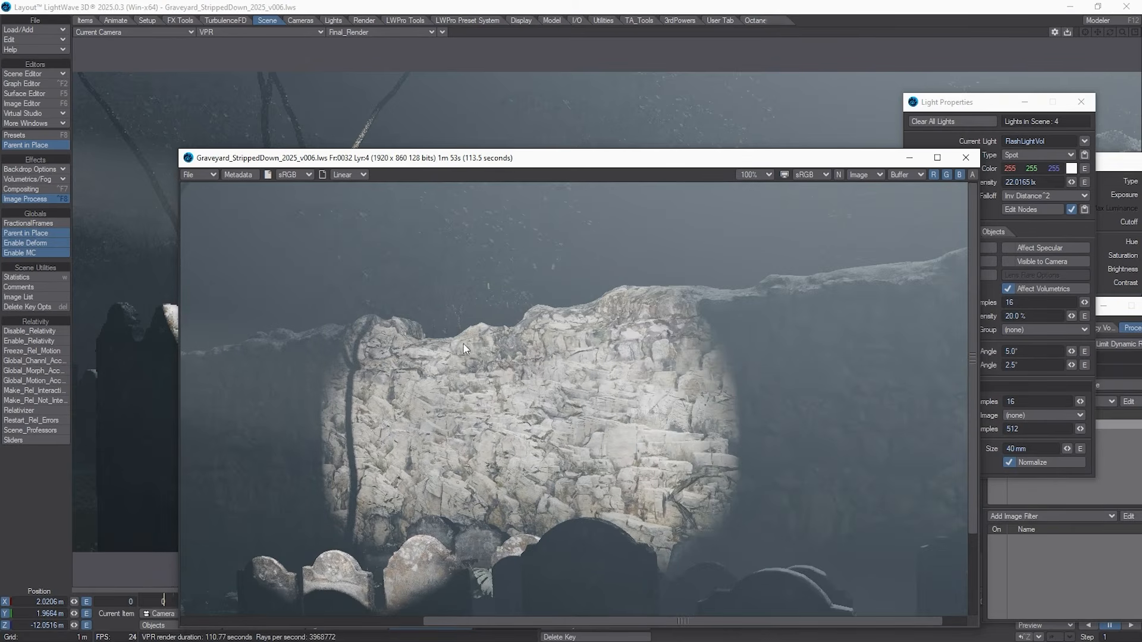
pyautogui.click(960, 158)
# Lay out the light properties, the render's volumetrics settings and the Myst object's properties for review
pyautogui.moveTo(972, 107); pyautogui.dragTo(645, 157)
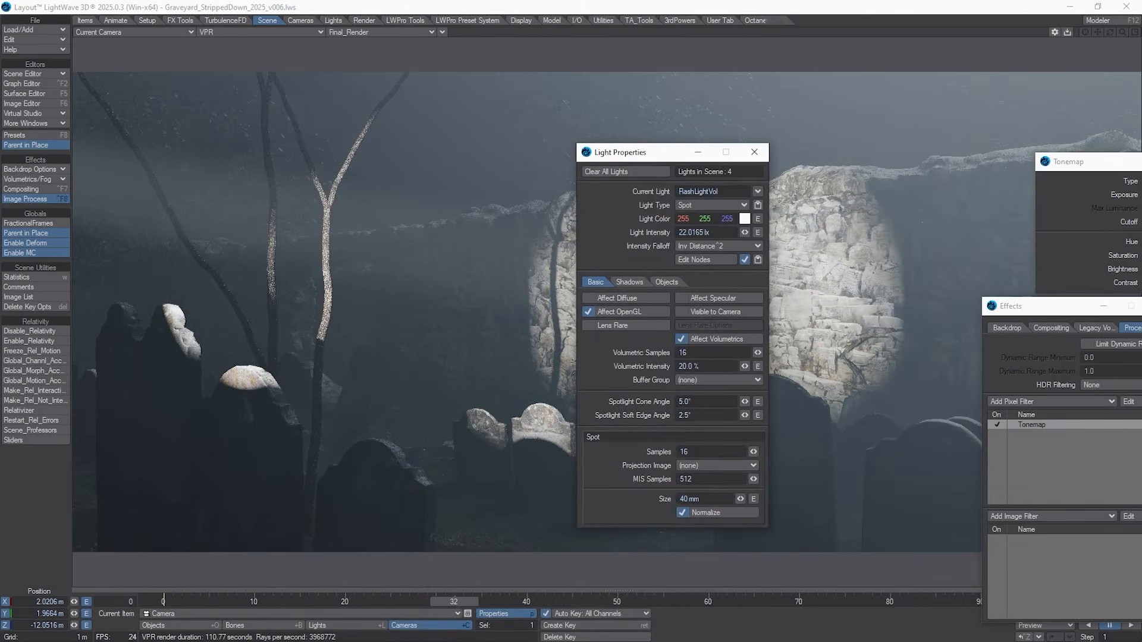
pyautogui.moveTo(1141, 119); pyautogui.dragTo(772, 129)
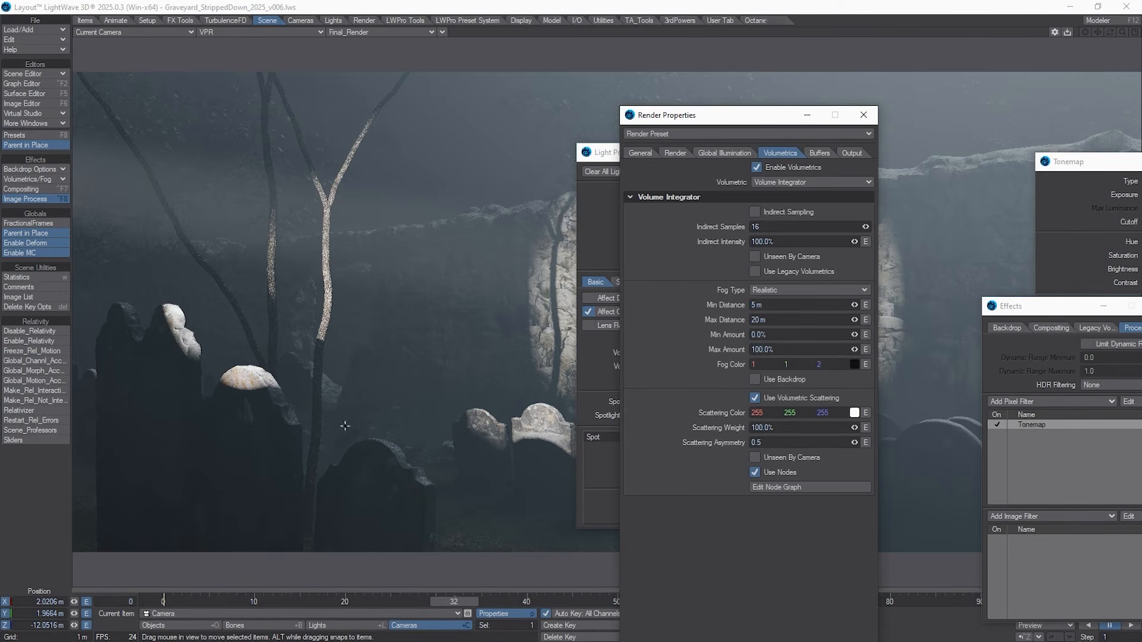
pyautogui.moveTo(0, 184); pyautogui.dragTo(280, 87)
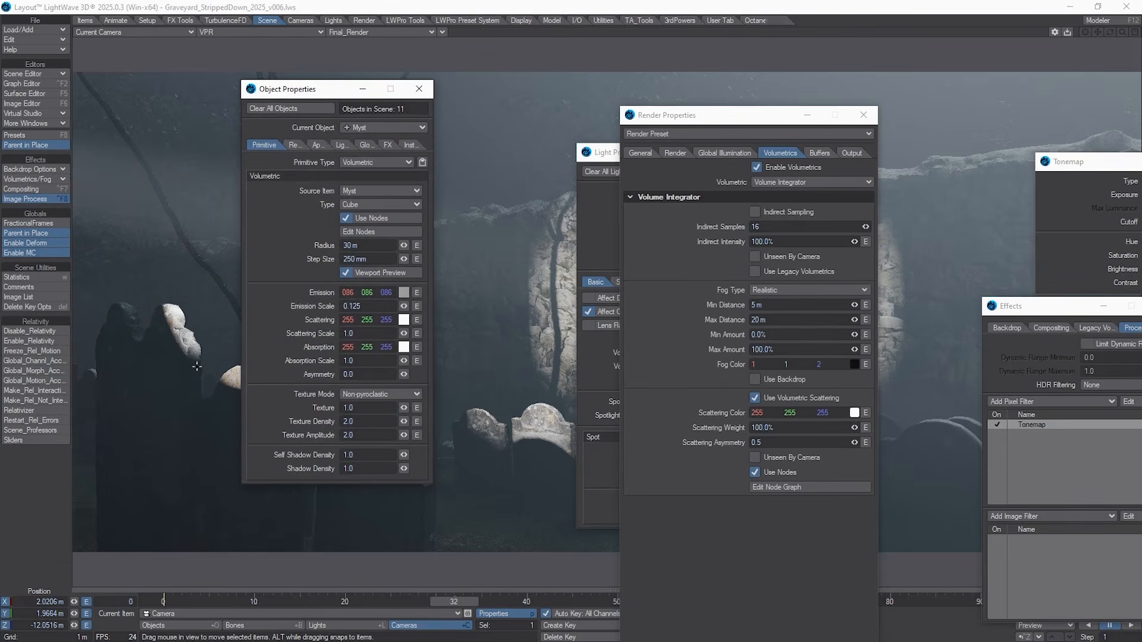
# Disable volumetrics for the render and render the current frame to the image viewer
pyautogui.moveTo(262, 95); pyautogui.dragTo(145, 92)
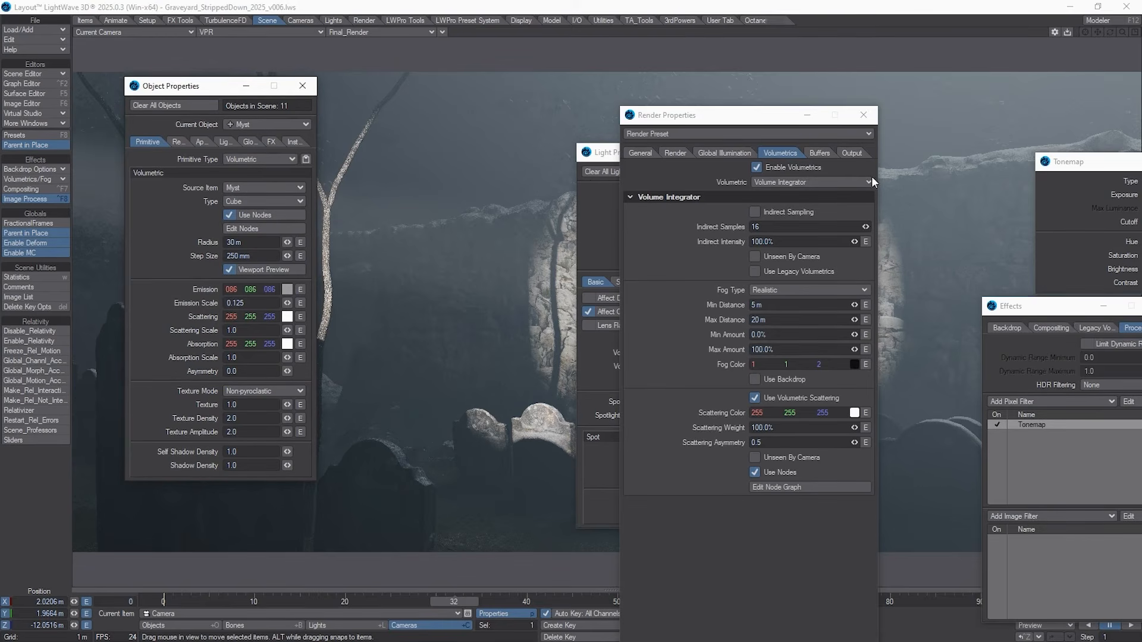
pyautogui.click(757, 167)
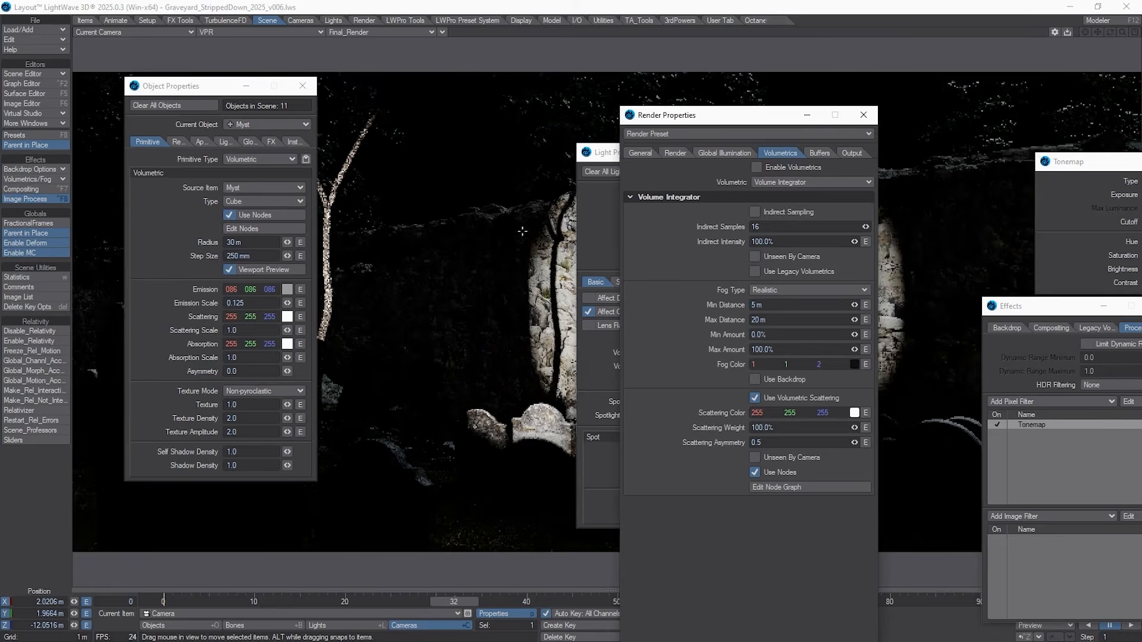
pyautogui.press('F9')
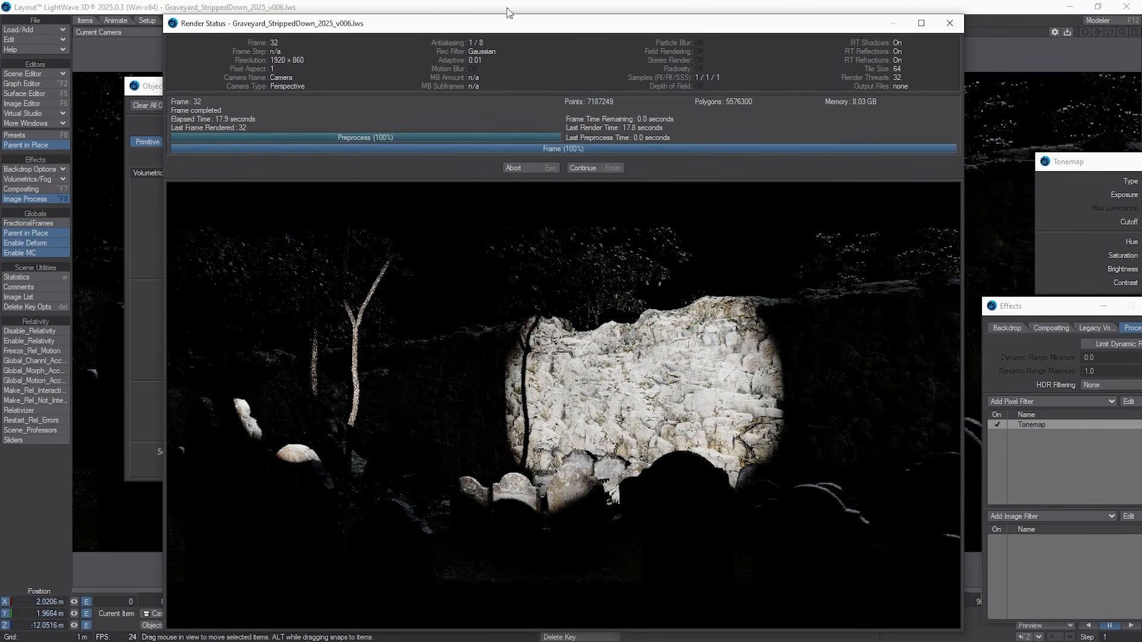
pyautogui.click(610, 168)
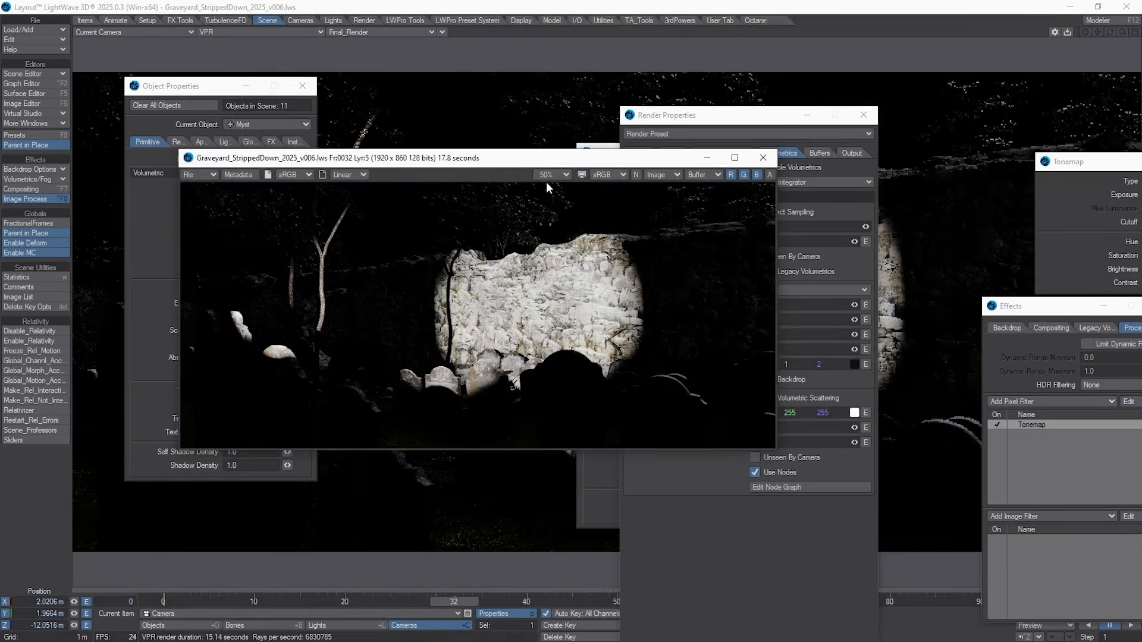
# Examine the render without volumetrics at 100% in an enlarged viewer, checking the wall, trees and graves
pyautogui.click(552, 174)
pyautogui.click(550, 192)
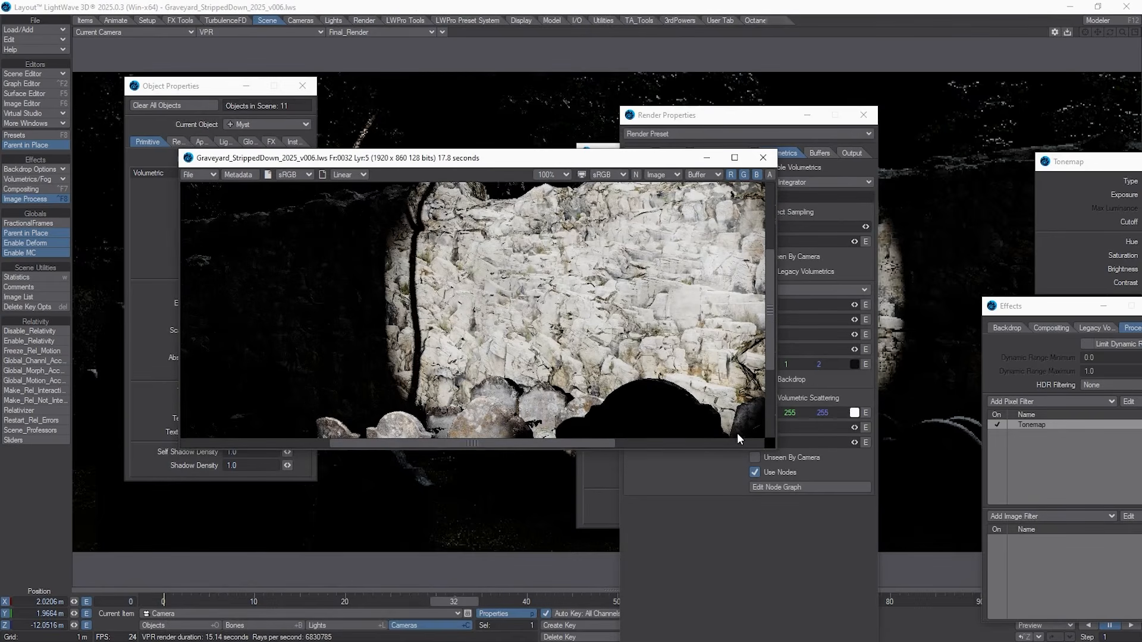
pyautogui.moveTo(775, 450); pyautogui.dragTo(946, 450)
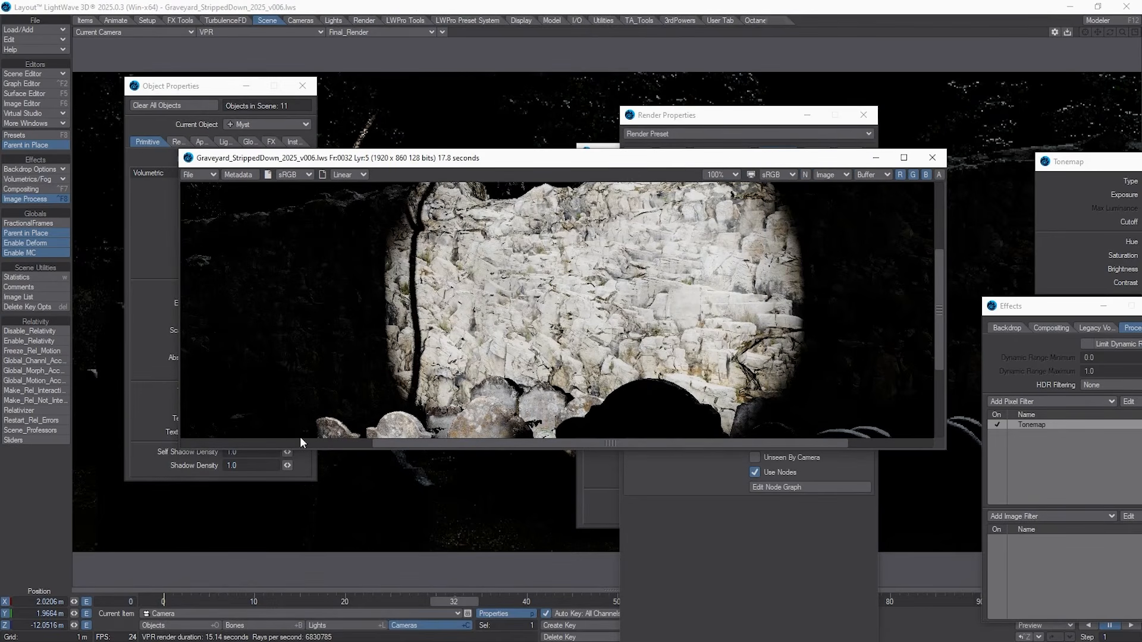
pyautogui.moveTo(505, 451); pyautogui.dragTo(504, 573)
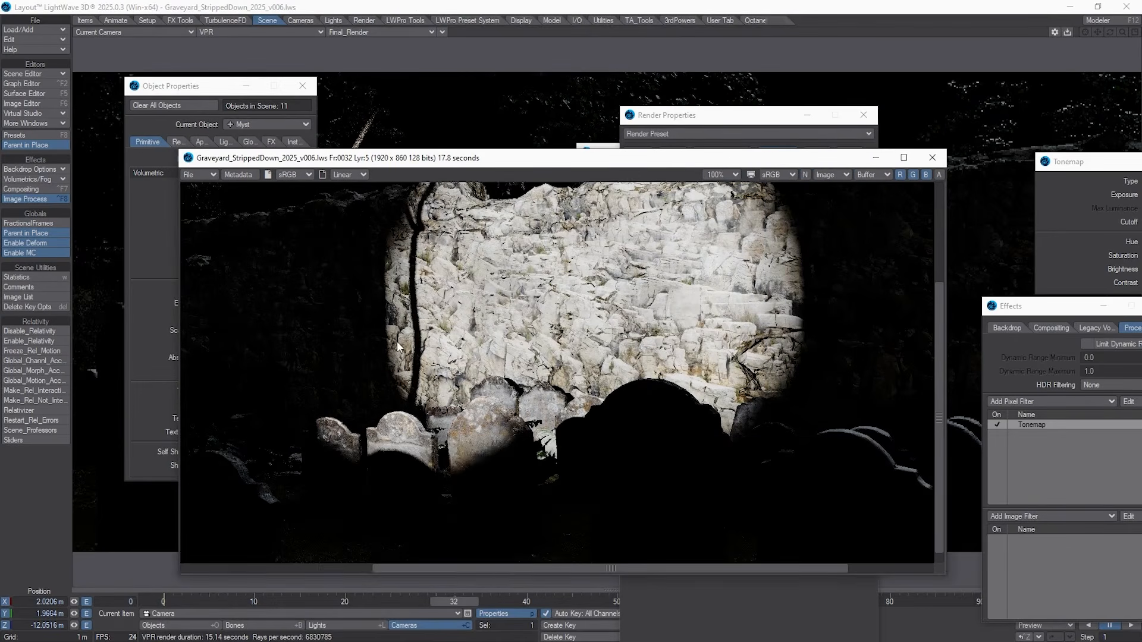
pyautogui.moveTo(428, 568); pyautogui.dragTo(280, 525)
pyautogui.moveTo(940, 363); pyautogui.dragTo(941, 264)
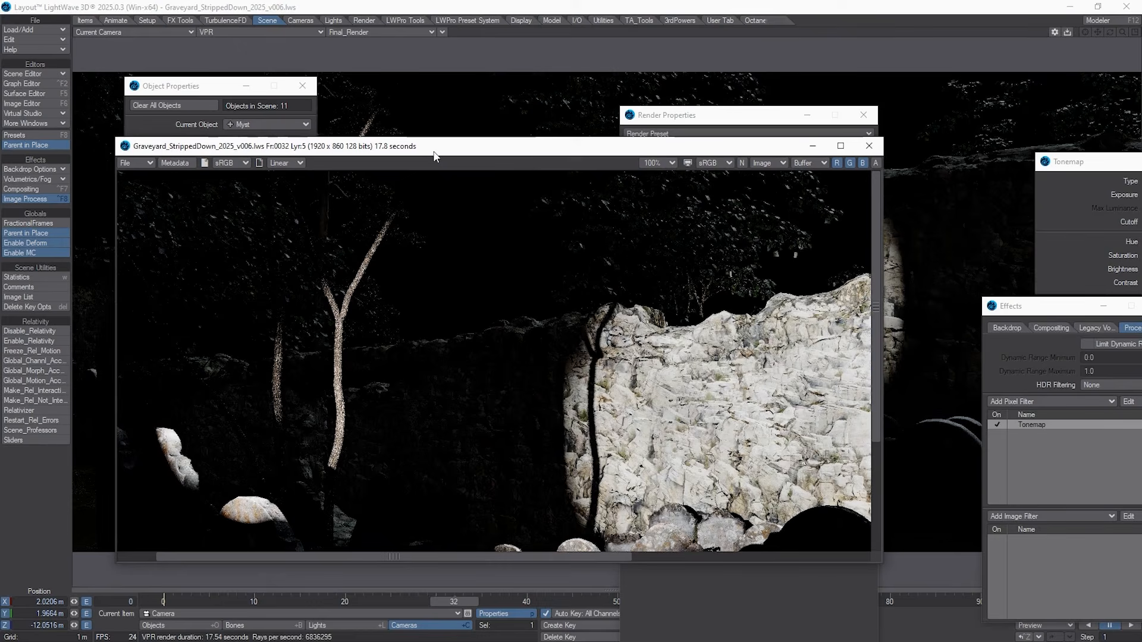
pyautogui.moveTo(434, 155); pyautogui.dragTo(551, 220)
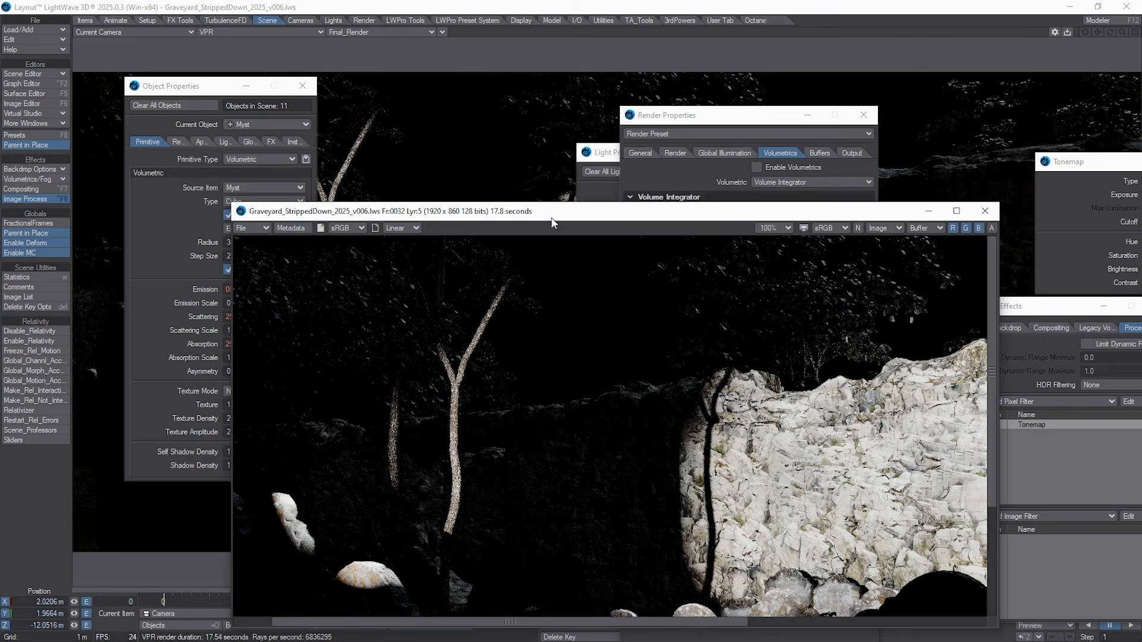
# Bring the Myst object's properties forward and look through the viewport's available render buffers, down to the volumetric ones
pyautogui.click(179, 207)
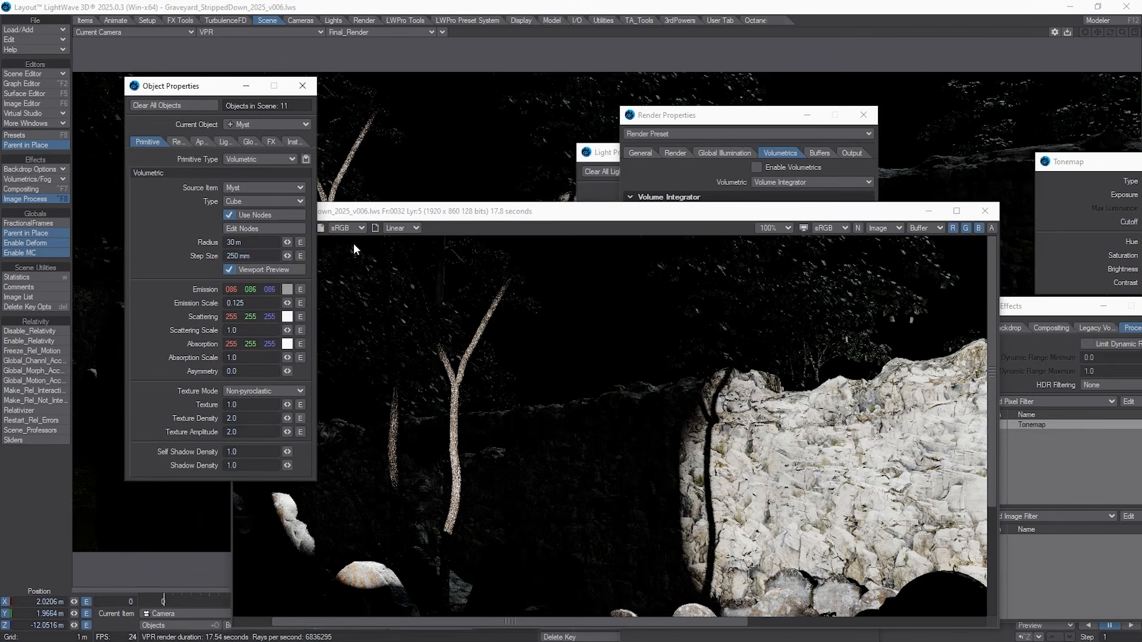
pyautogui.click(403, 31)
pyautogui.scroll(-4, 410, 392)
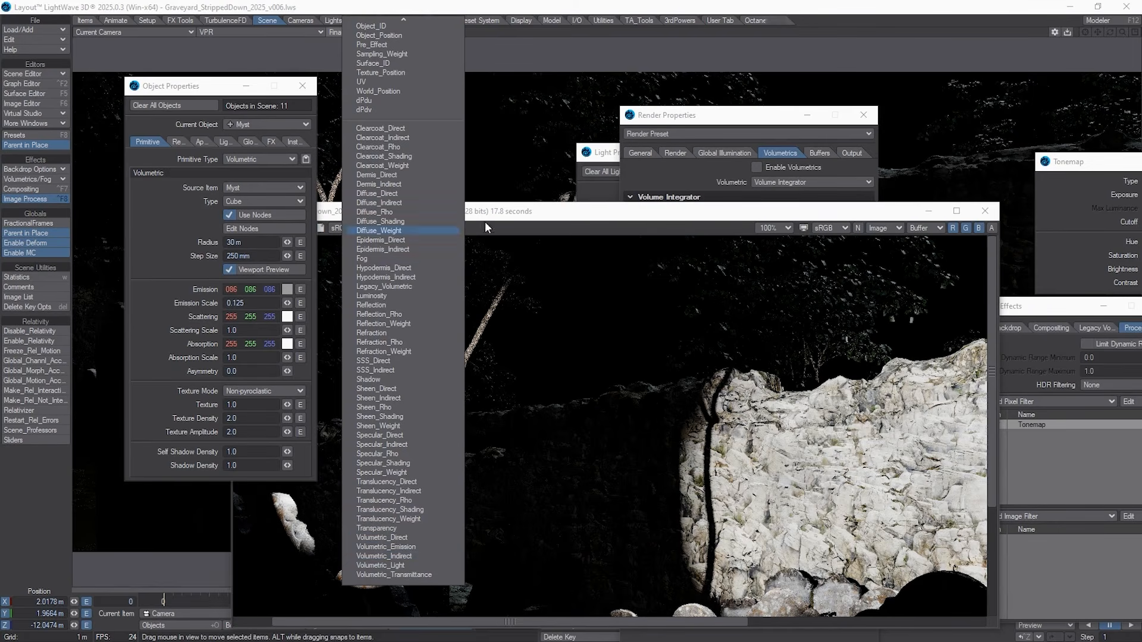
pyautogui.click(507, 213)
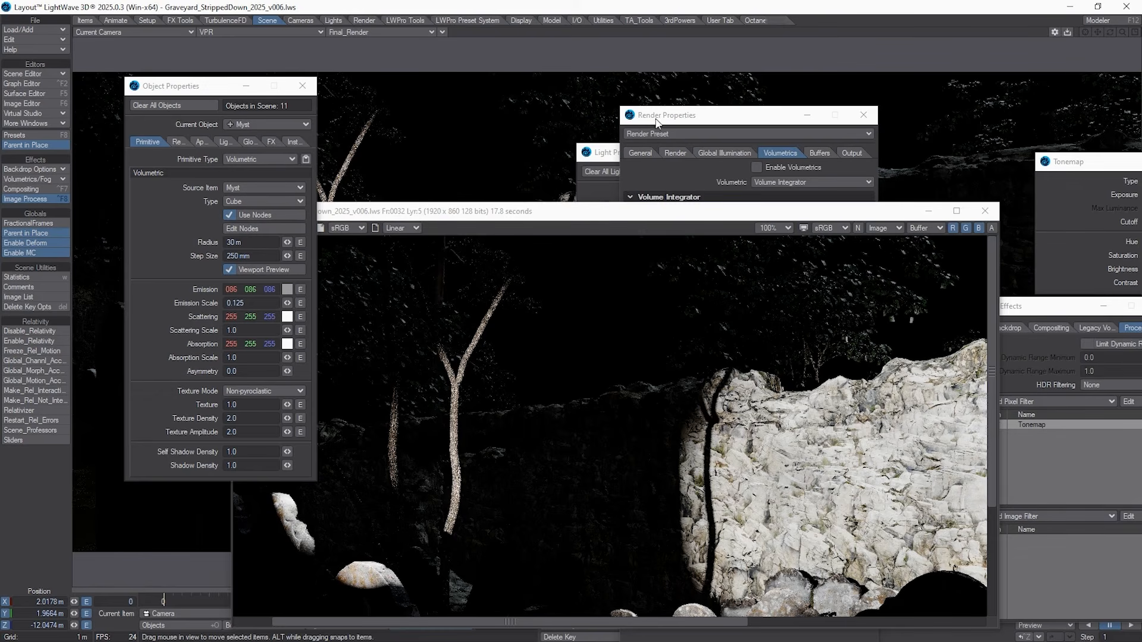
# Move the render properties and the rendered image aside so the Myst object's properties and the viewport are clear
pyautogui.moveTo(657, 123); pyautogui.dragTo(644, 100)
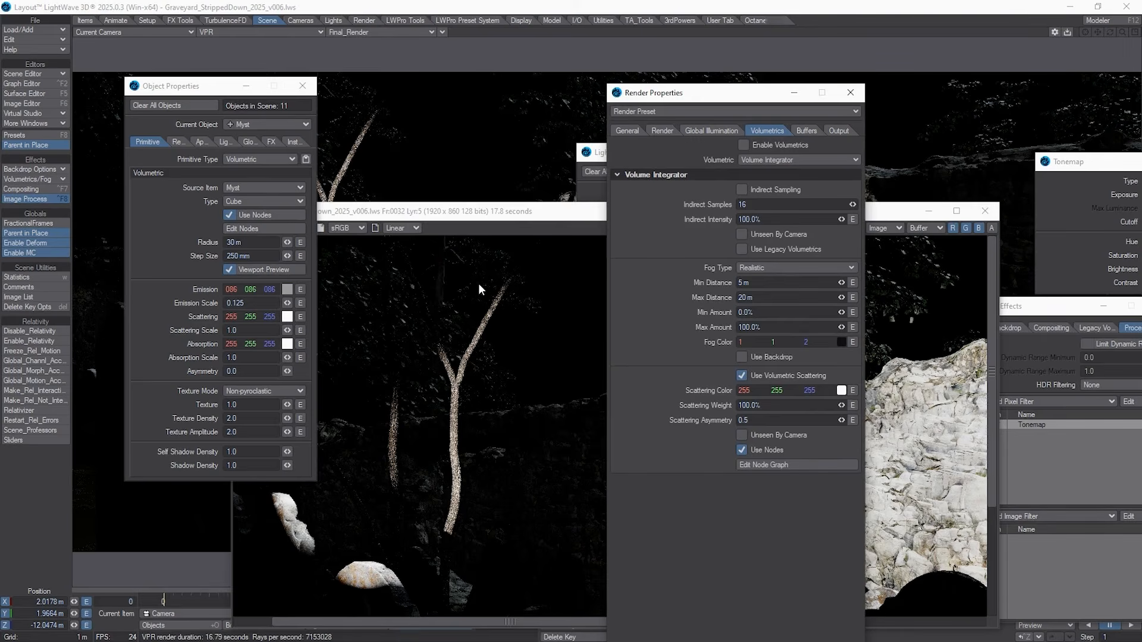
pyautogui.moveTo(538, 215); pyautogui.dragTo(418, 159)
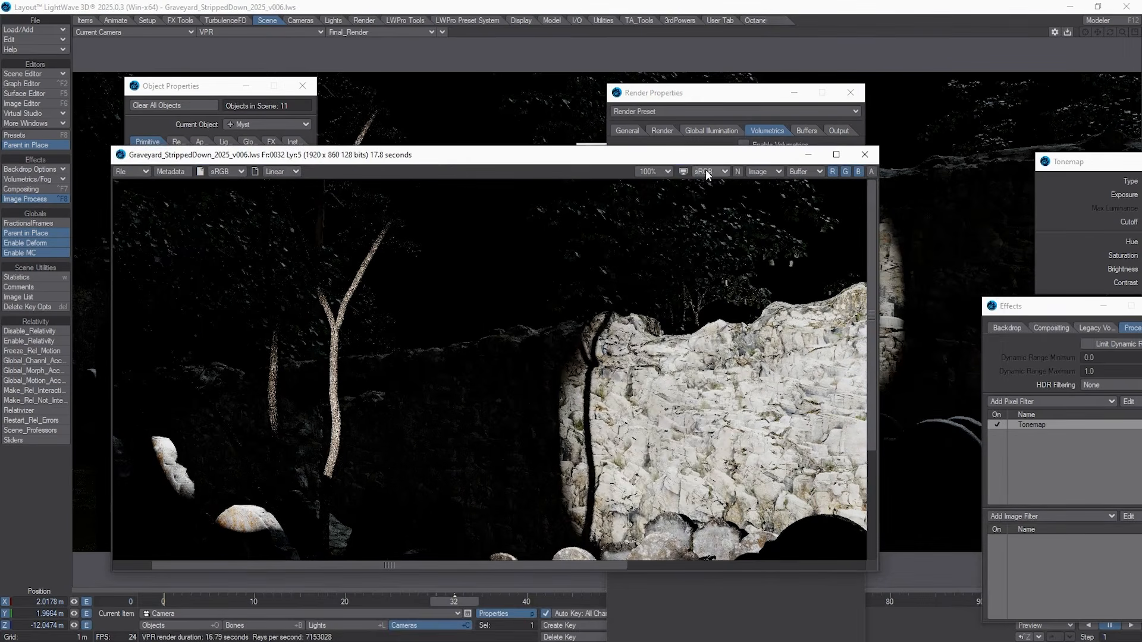
pyautogui.moveTo(751, 97); pyautogui.dragTo(883, 63)
pyautogui.moveTo(382, 162); pyautogui.dragTo(883, 242)
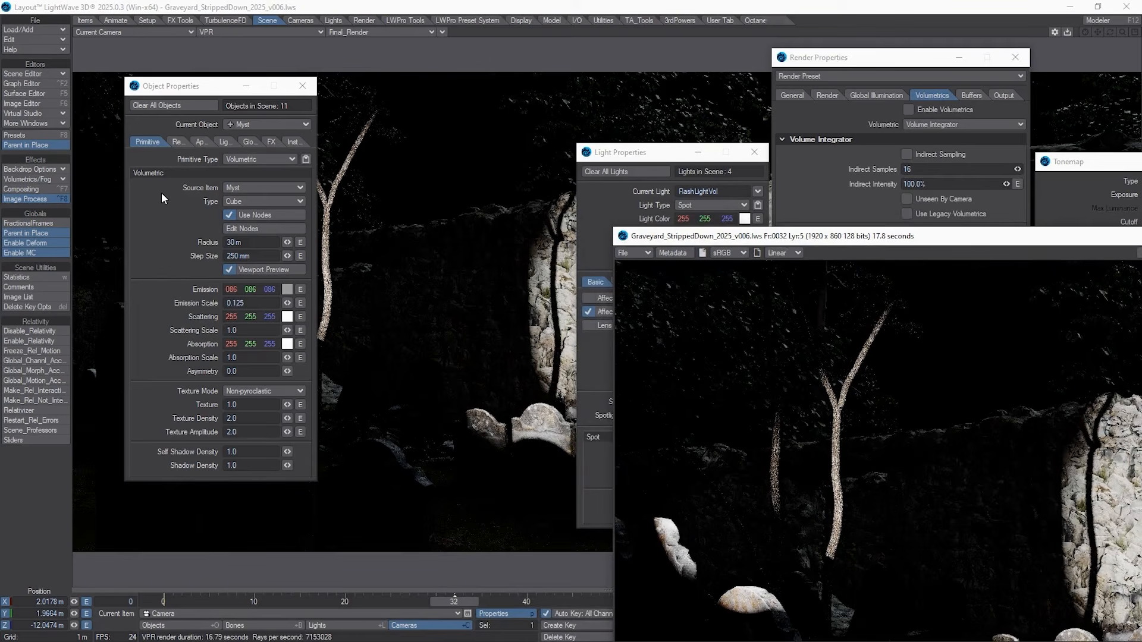
# Switch the viewport to the Perspective view with Textured Shaded Solid display
pyautogui.click(136, 32)
pyautogui.click(133, 77)
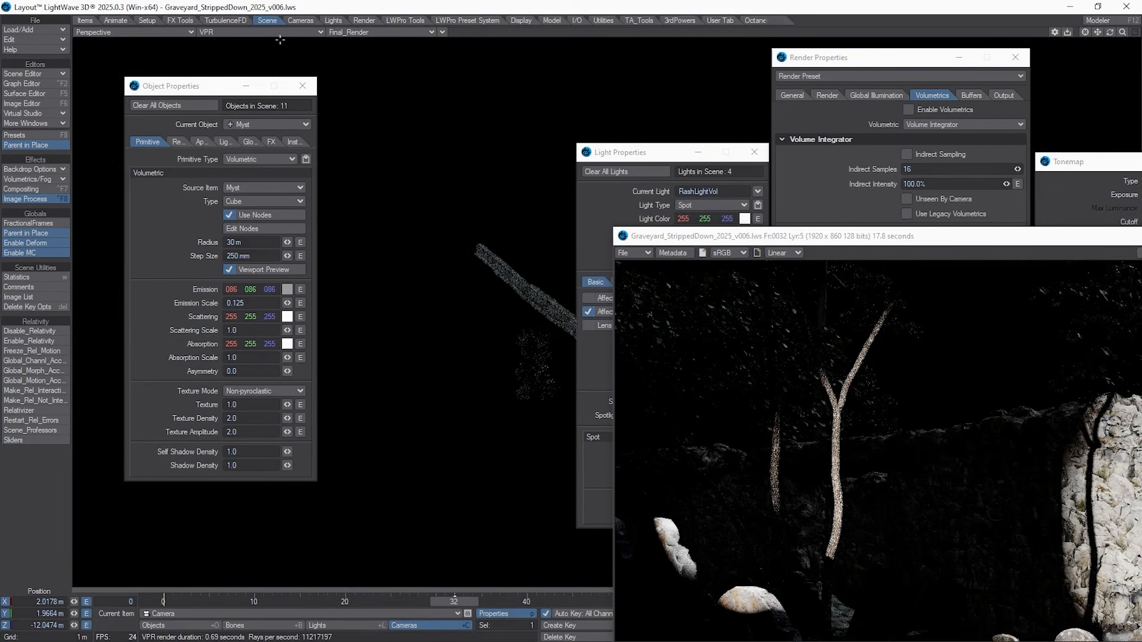
pyautogui.click(287, 33)
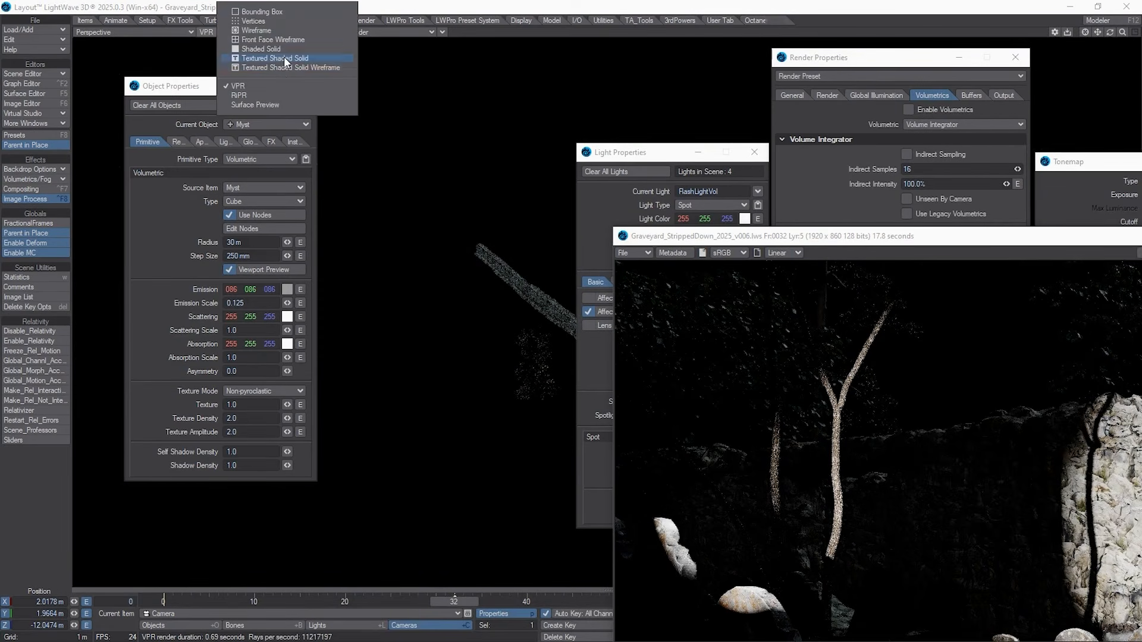
pyautogui.click(285, 58)
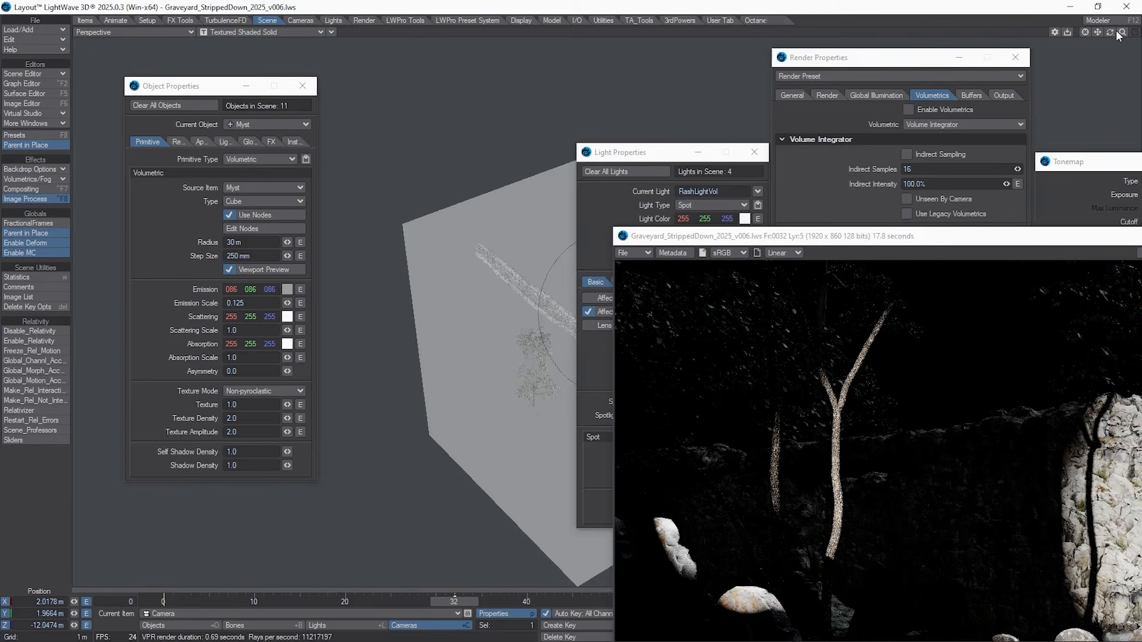
# Clear the light properties, render properties and rendered image away from the viewport and inspect the scene layout within the Myst volume
pyautogui.moveTo(1123, 32); pyautogui.dragTo(1122, 31)
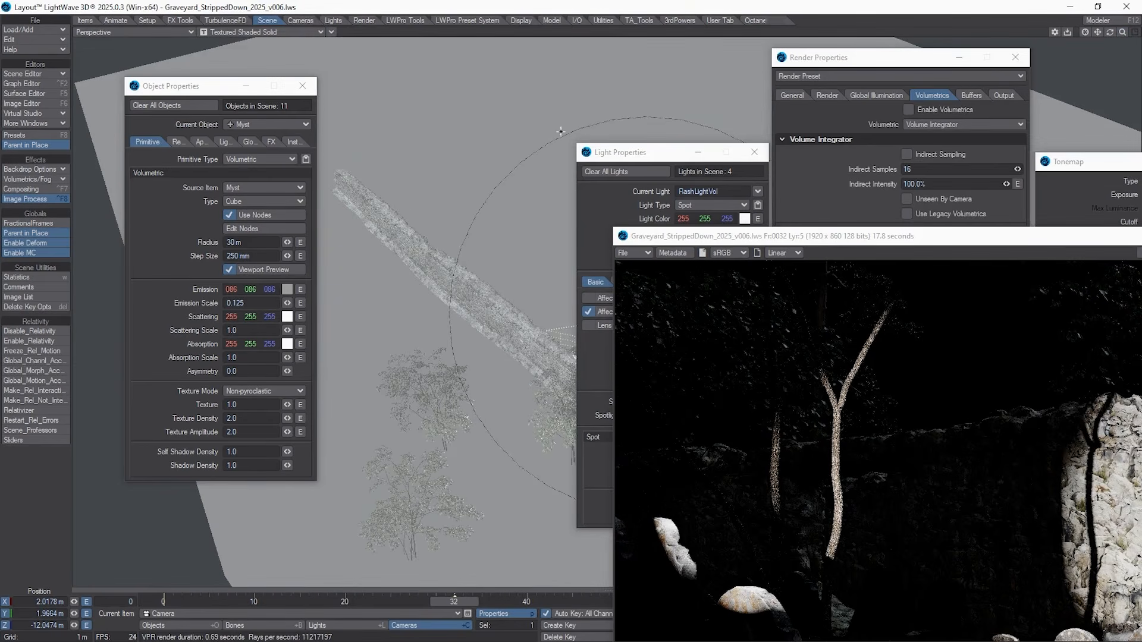
pyautogui.moveTo(608, 155); pyautogui.dragTo(1141, 226)
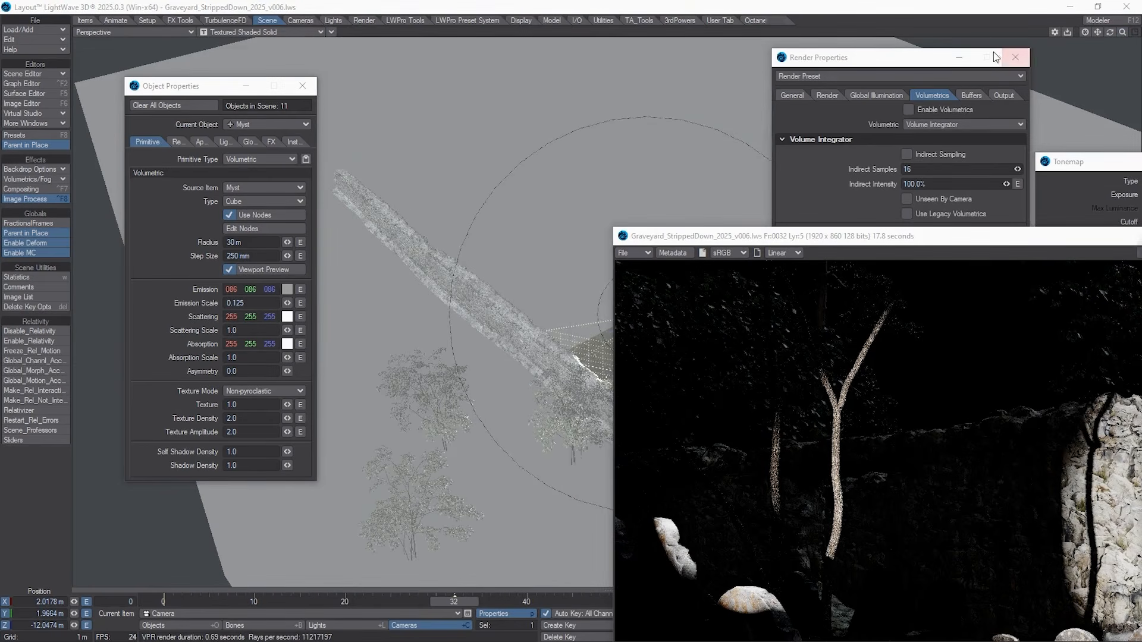
pyautogui.moveTo(863, 60); pyautogui.dragTo(981, 100)
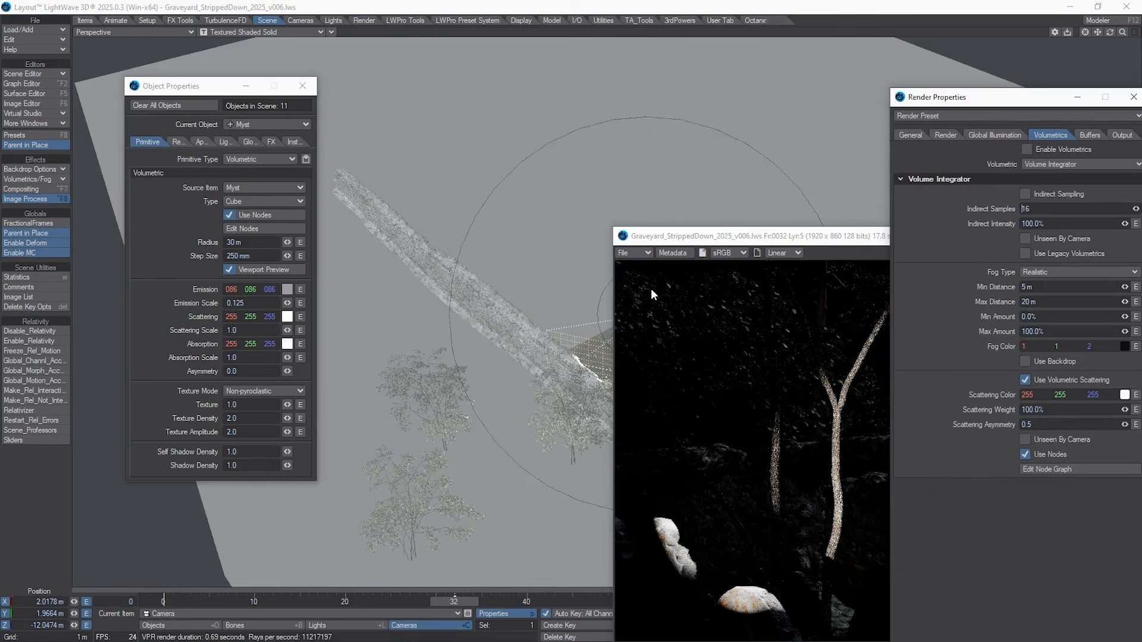
pyautogui.moveTo(651, 236); pyautogui.dragTo(1141, 357)
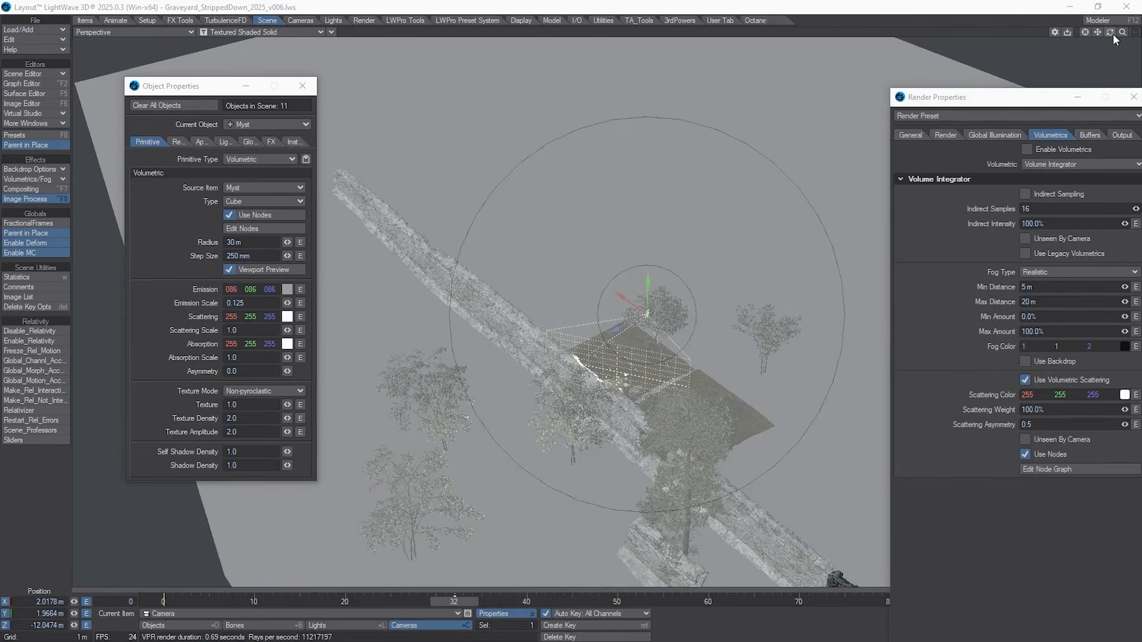
pyautogui.moveTo(1110, 34)
pyautogui.mouseDown()
pyautogui.moveTo(1129, 43)
pyautogui.moveTo(1110, 33)
pyautogui.mouseUp()
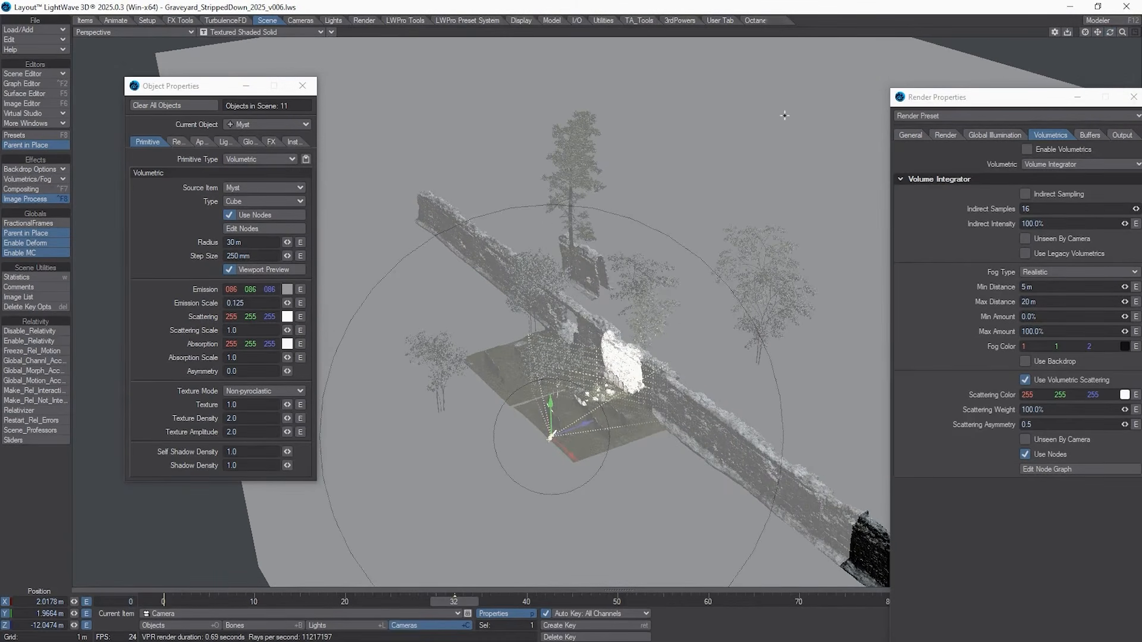